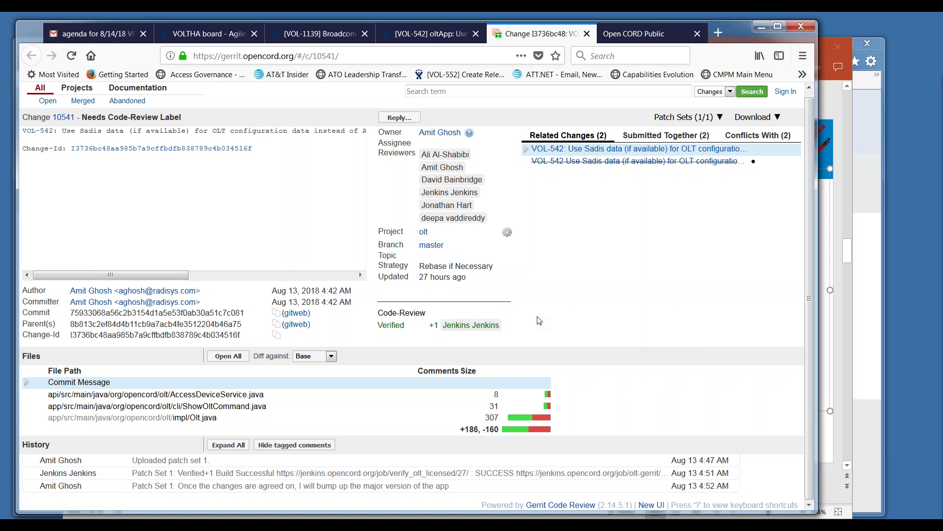
Return to the agenda email draft and highlight the VOL-542 patch item with its blocker, followed by the prioritized backlog question
{"action": "left_click", "coordinate": [439, 36]}
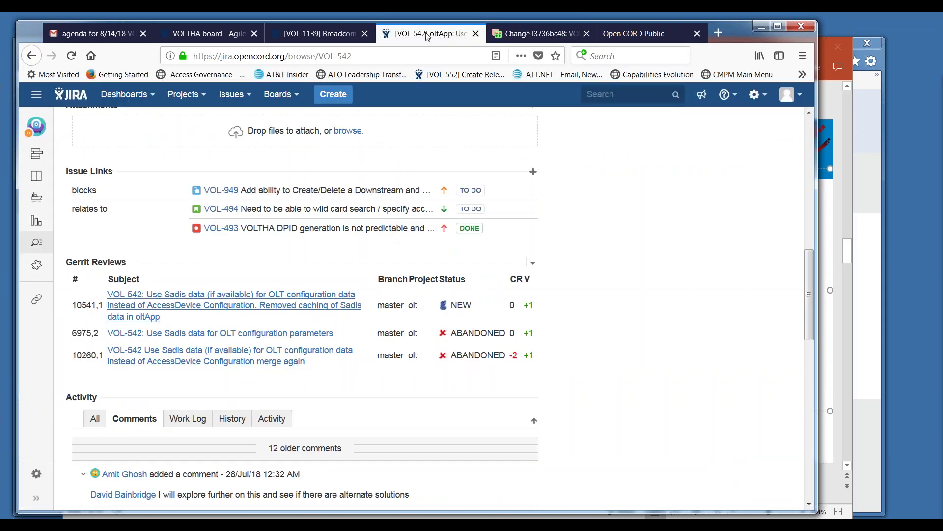
{"action": "left_click", "coordinate": [118, 37]}
{"action": "left_click", "coordinate": [279, 238]}
{"action": "left_click_drag", "start_coordinate": [267, 238], "coordinate": [156, 231]}
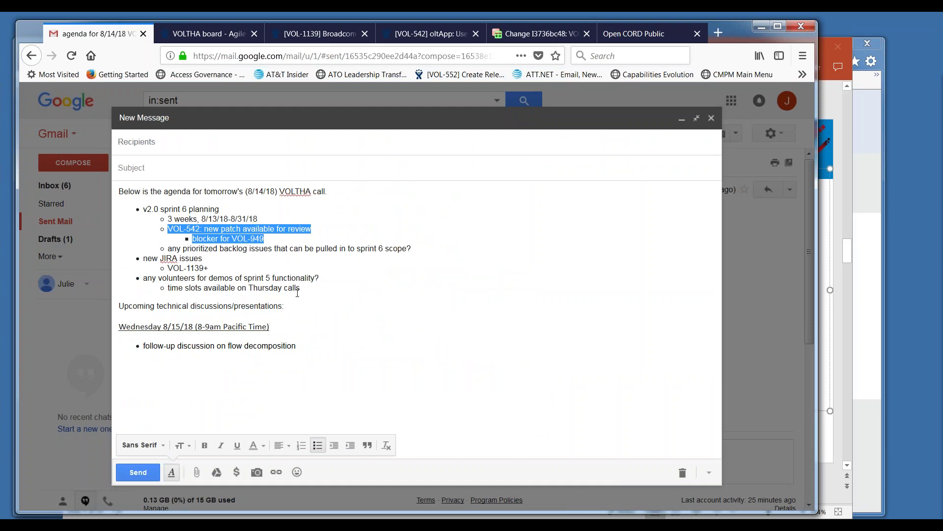
{"action": "left_click", "coordinate": [353, 249]}
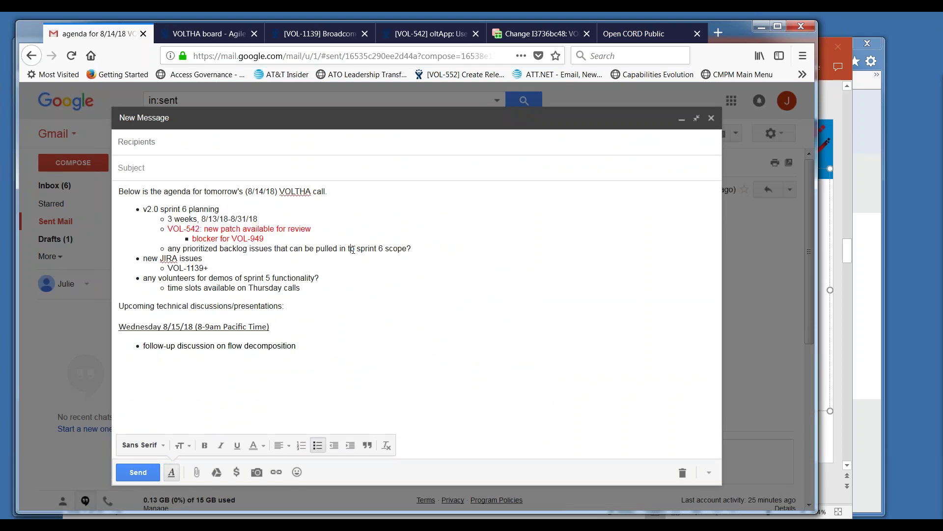
{"action": "left_click_drag", "start_coordinate": [417, 248], "coordinate": [164, 252]}
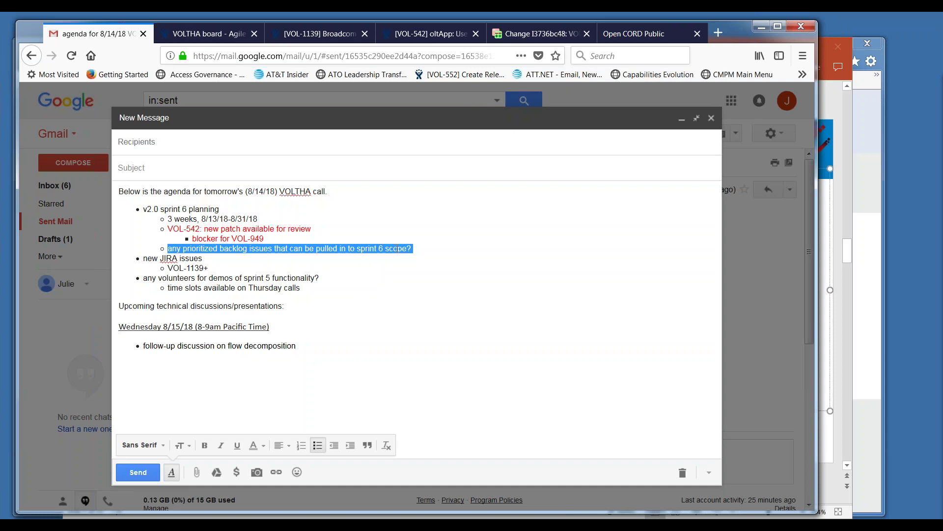
Bring up VOLTHA 2.0 Sprint 6 on the VOLTHA board's backlog, in a narrower browser window moved aside, with the VOL-1073 details closed
{"action": "left_click", "coordinate": [228, 31]}
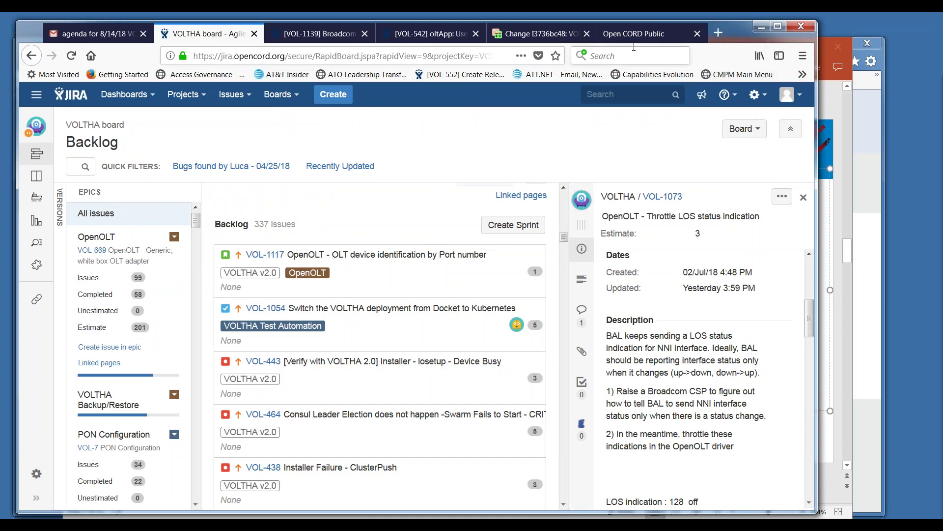
{"action": "left_click_drag", "start_coordinate": [18, 332], "coordinate": [55, 332]}
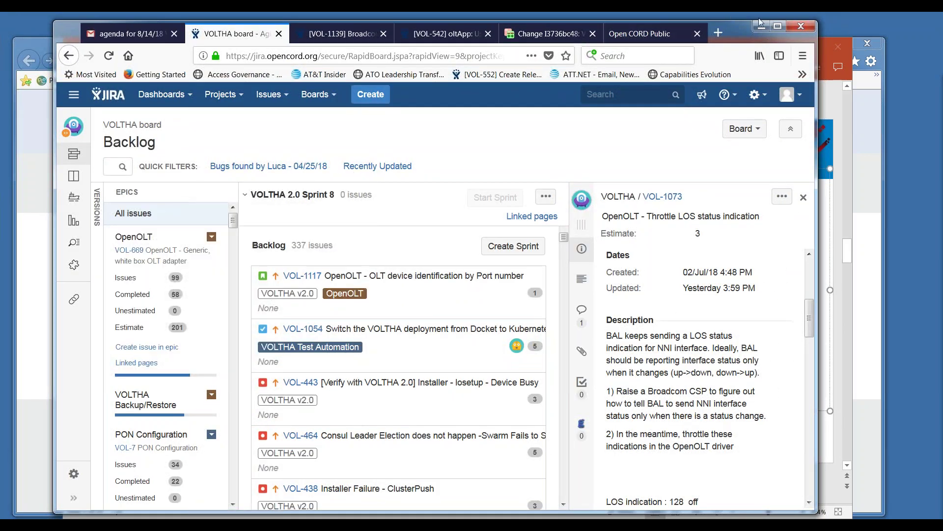
{"action": "left_click_drag", "start_coordinate": [736, 31], "coordinate": [687, 33]}
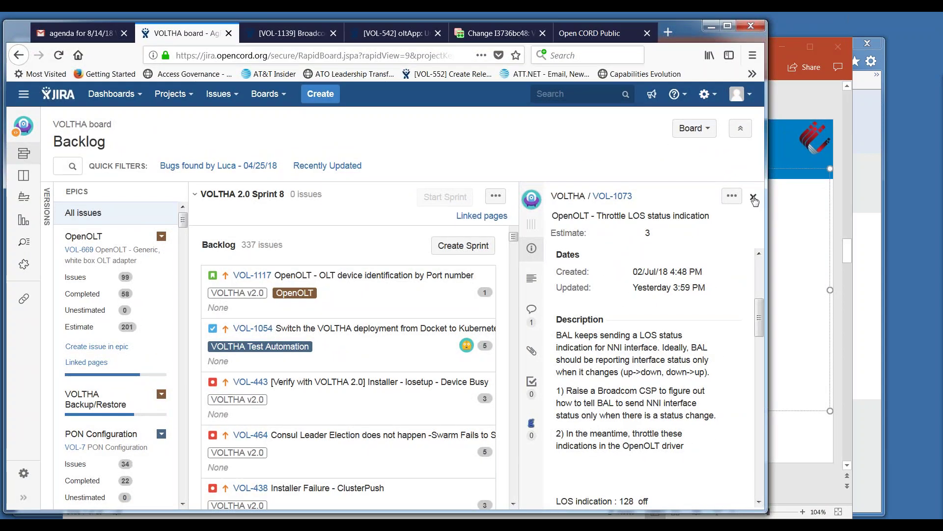
{"action": "scroll", "coordinate": [578, 334], "scroll_direction": "down", "scroll_amount": 10}
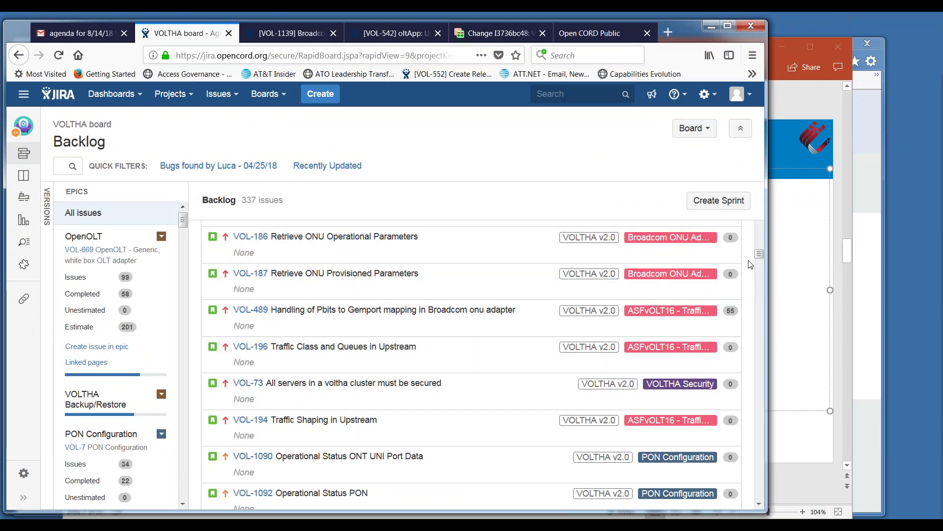
{"action": "left_click_drag", "start_coordinate": [760, 256], "coordinate": [750, 212]}
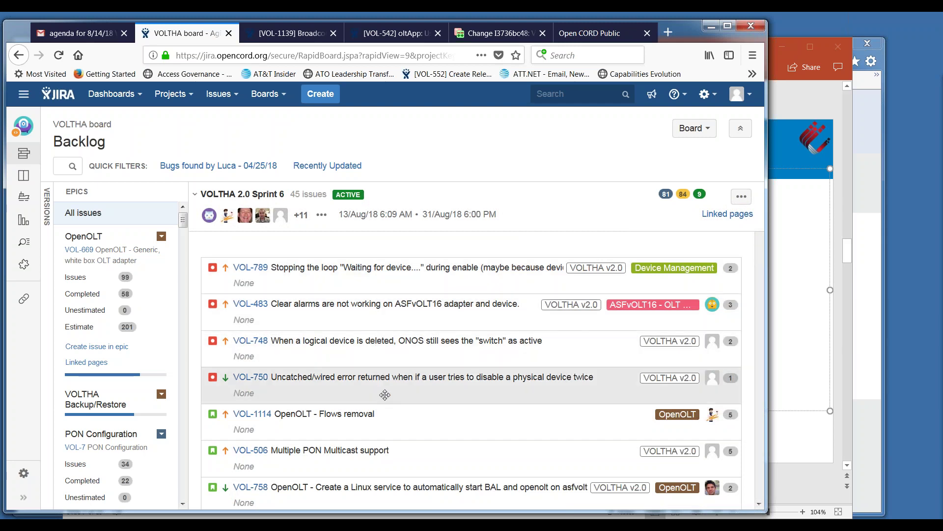
Check the status and assignee of VOL-750 and look through the other issues in VOLTHA 2.0 Sprint 6
{"action": "left_click", "coordinate": [501, 388]}
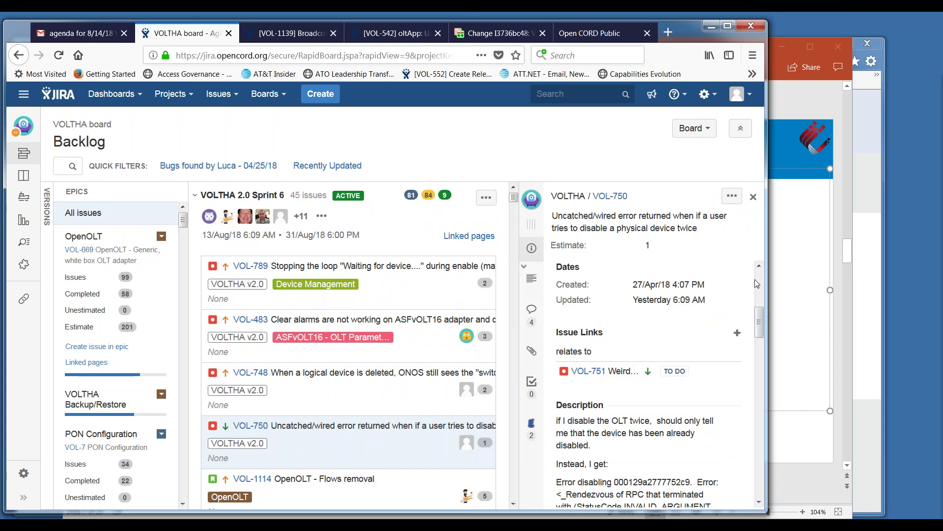
{"action": "left_click_drag", "start_coordinate": [759, 322], "coordinate": [765, 250]}
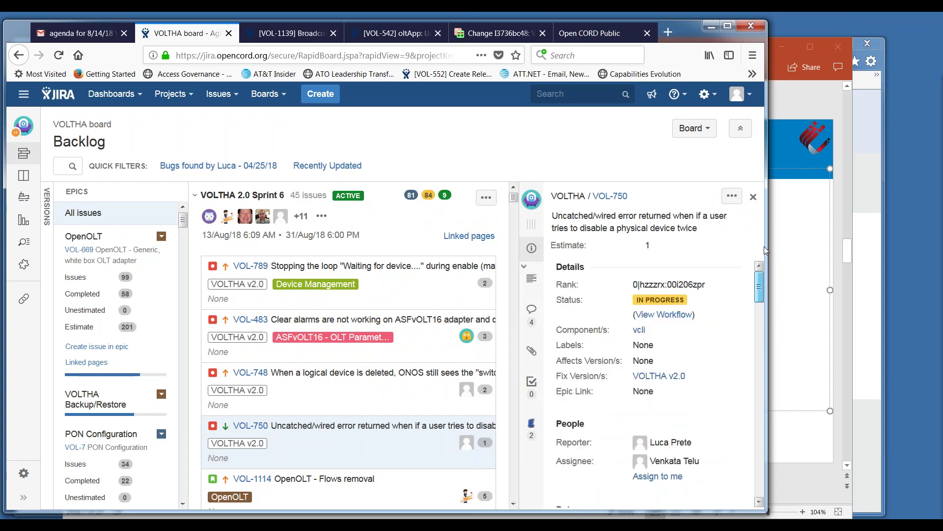
{"action": "left_click", "coordinate": [396, 396]}
{"action": "left_click", "coordinate": [754, 197]}
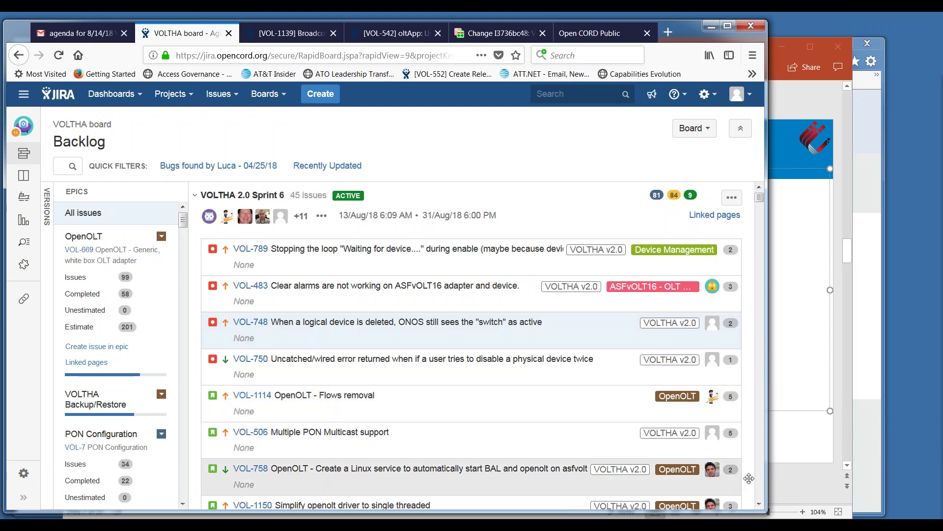
{"action": "scroll", "coordinate": [761, 506], "scroll_direction": "down", "scroll_amount": 6}
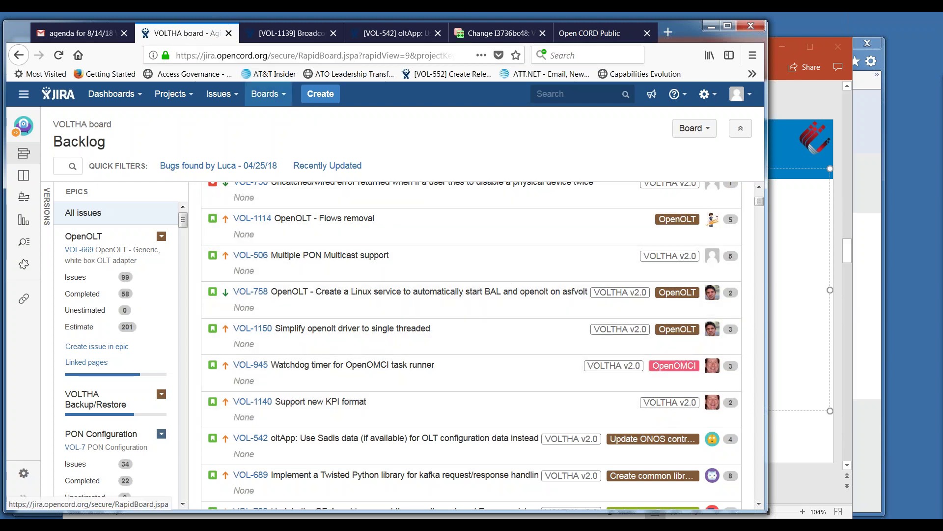
{"action": "scroll", "coordinate": [761, 202], "scroll_direction": "up", "scroll_amount": 5}
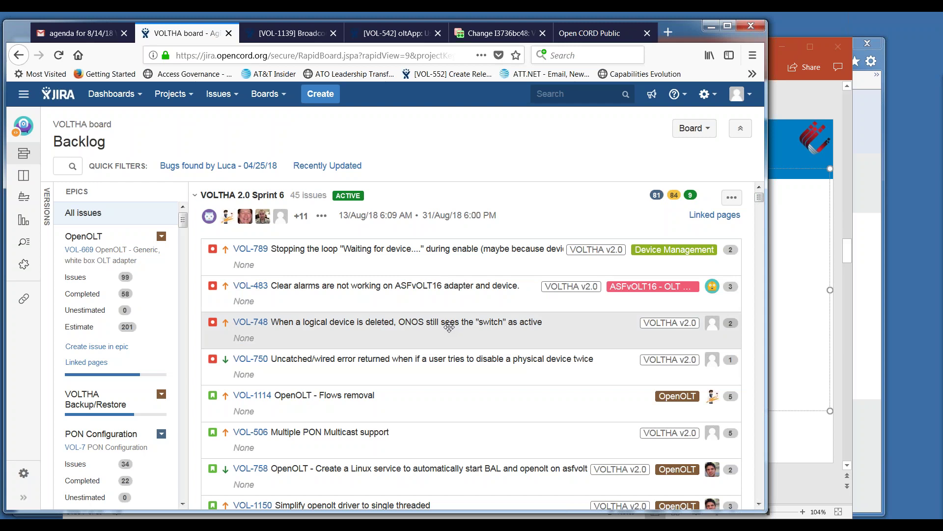
Show VOL-748's details beside the Sprint 6 list and read its comments up to the 10/Aug/18 entry
{"action": "left_click", "coordinate": [408, 325]}
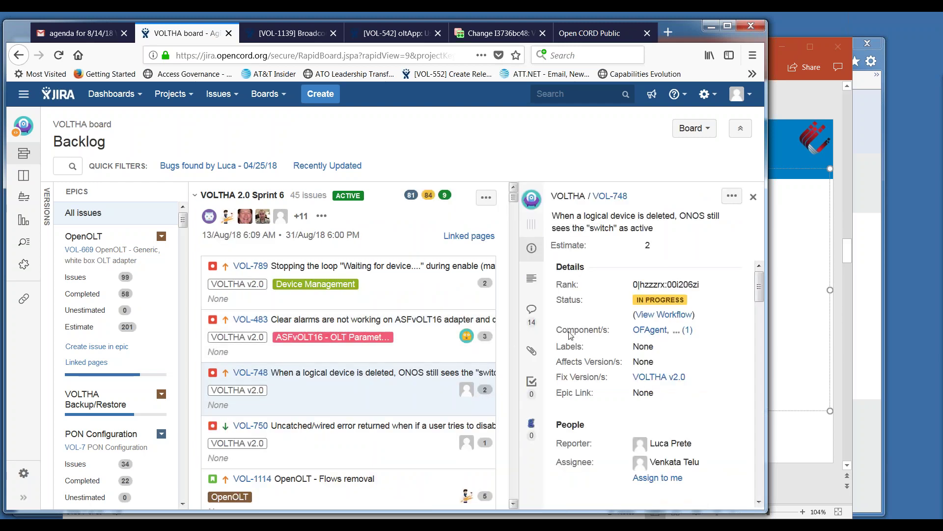
{"action": "left_click_drag", "start_coordinate": [762, 290], "coordinate": [768, 356]}
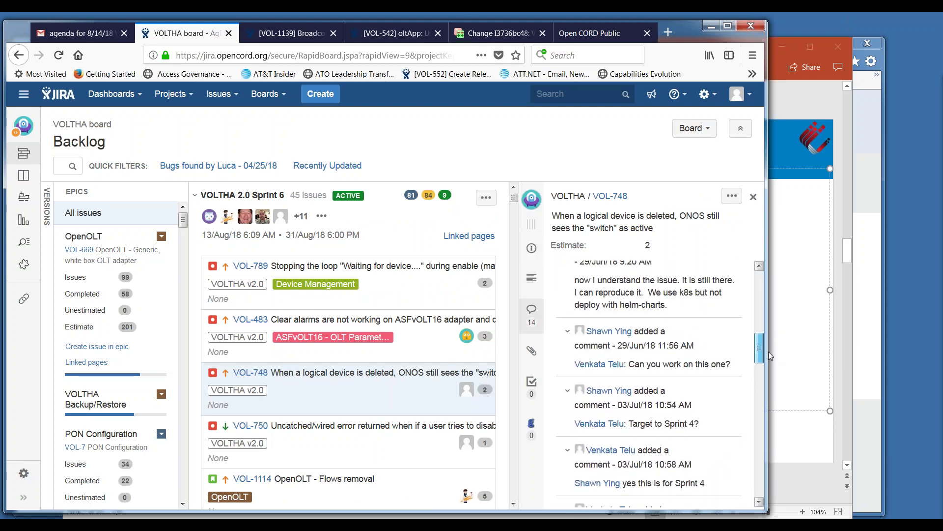
{"action": "left_click_drag", "start_coordinate": [769, 352], "coordinate": [770, 387]}
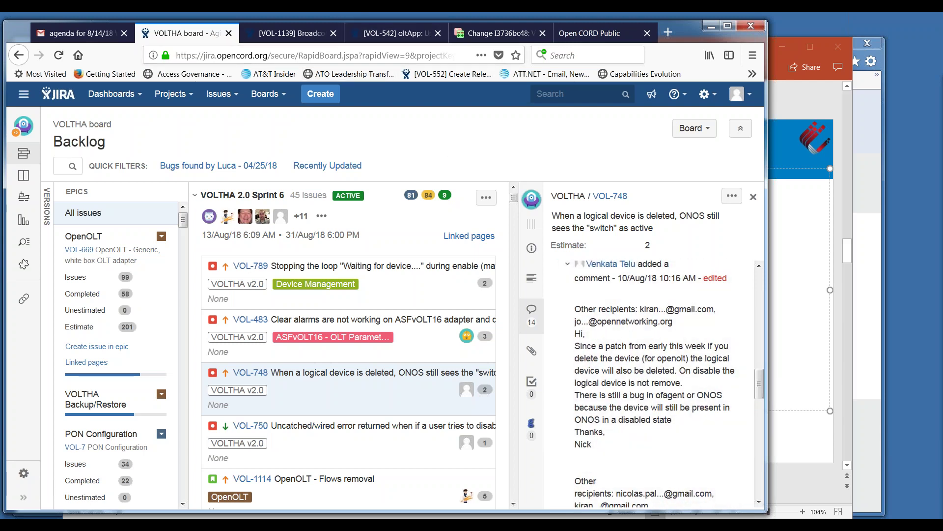
Load the full VOL-748 issue page in place of the VOL-542 page
{"action": "left_click", "coordinate": [393, 33]}
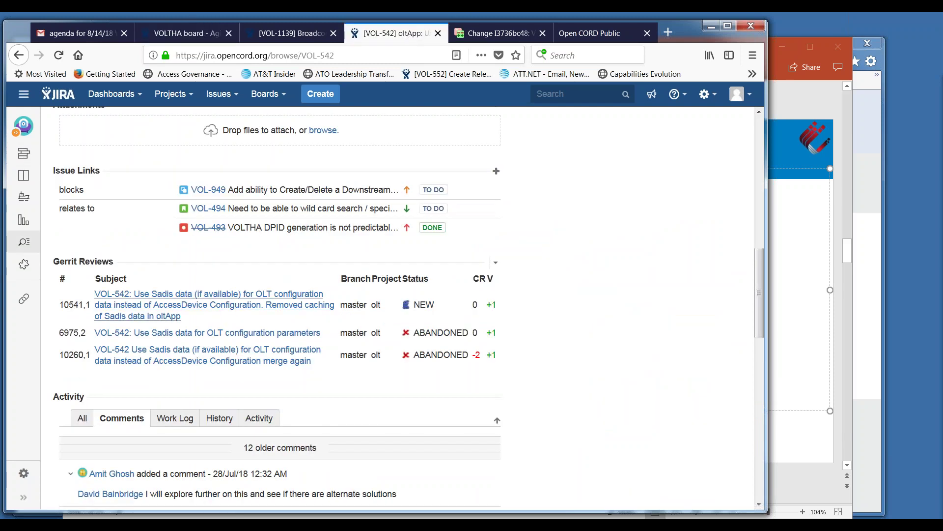
{"action": "double_click", "coordinate": [322, 55]}
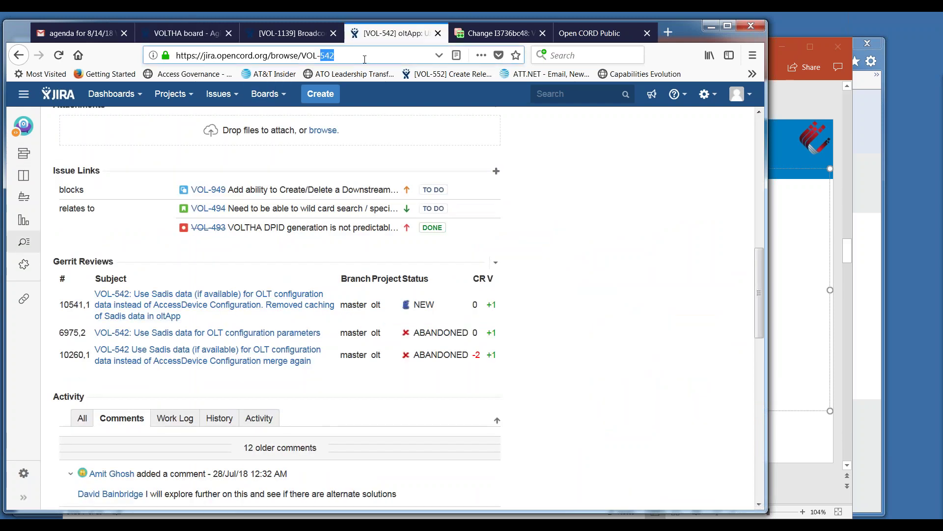
{"action": "type", "text": "748"}
{"action": "key", "text": "Return"}
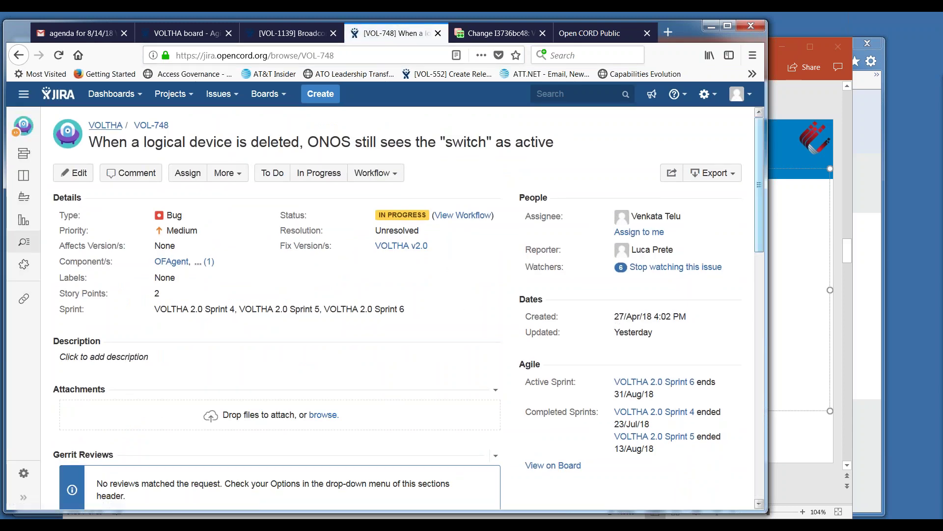
Examine VOL-748's latest comment, highlighting the reply about ONOS's expected behaviour, and review the issue's details and comments again
{"action": "left_click_drag", "start_coordinate": [763, 225], "coordinate": [793, 428]}
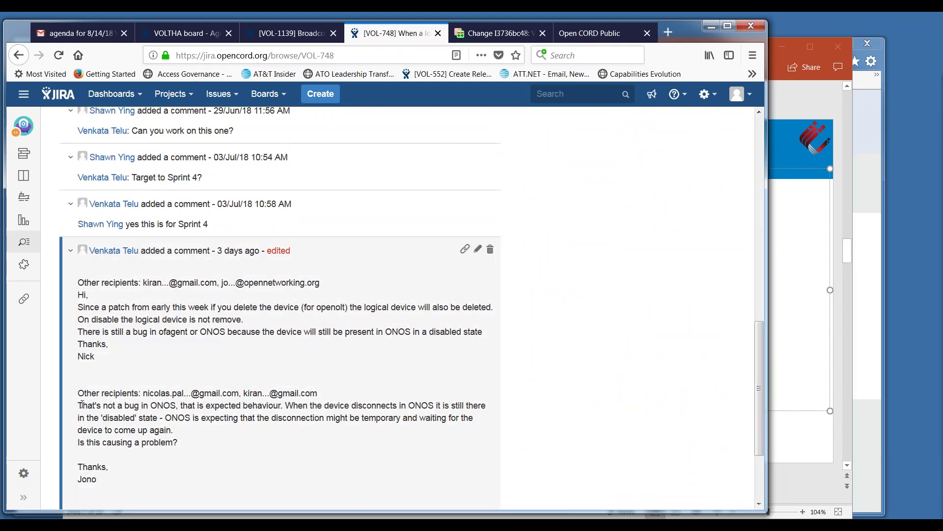
{"action": "left_click_drag", "start_coordinate": [83, 404], "coordinate": [207, 431]}
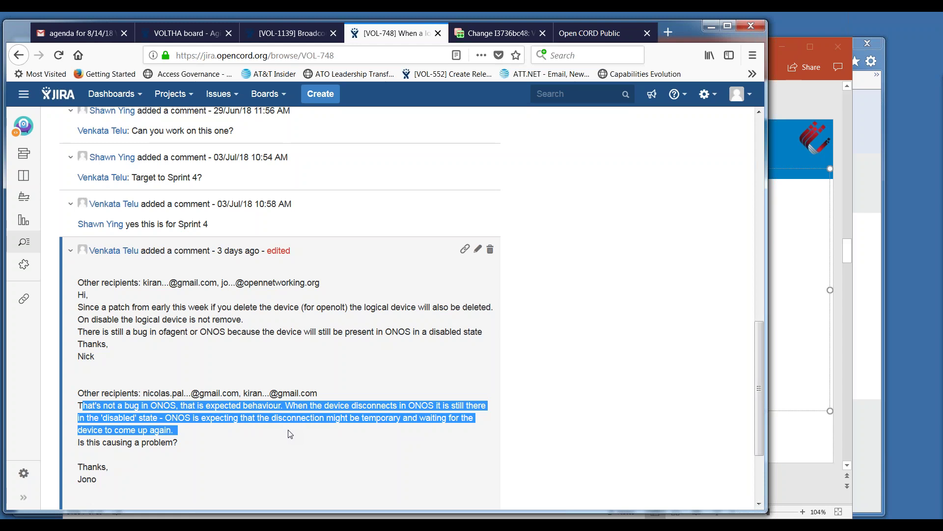
{"action": "left_click", "coordinate": [311, 431]}
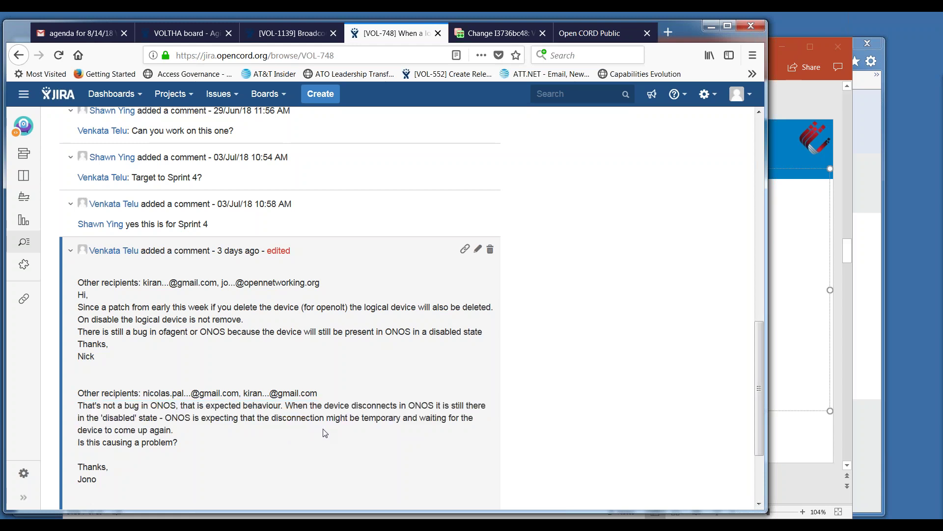
{"action": "left_click_drag", "start_coordinate": [758, 358], "coordinate": [740, 162]}
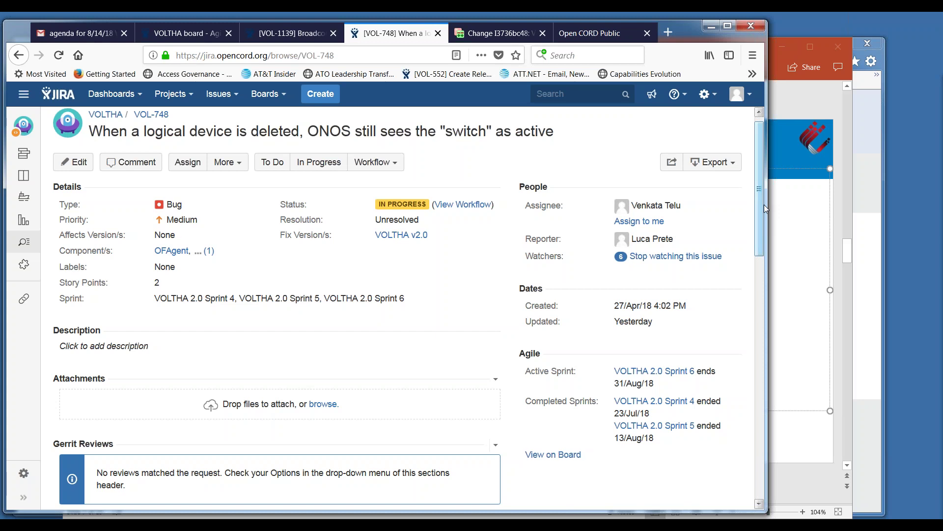
{"action": "left_click_drag", "start_coordinate": [762, 223], "coordinate": [770, 431]}
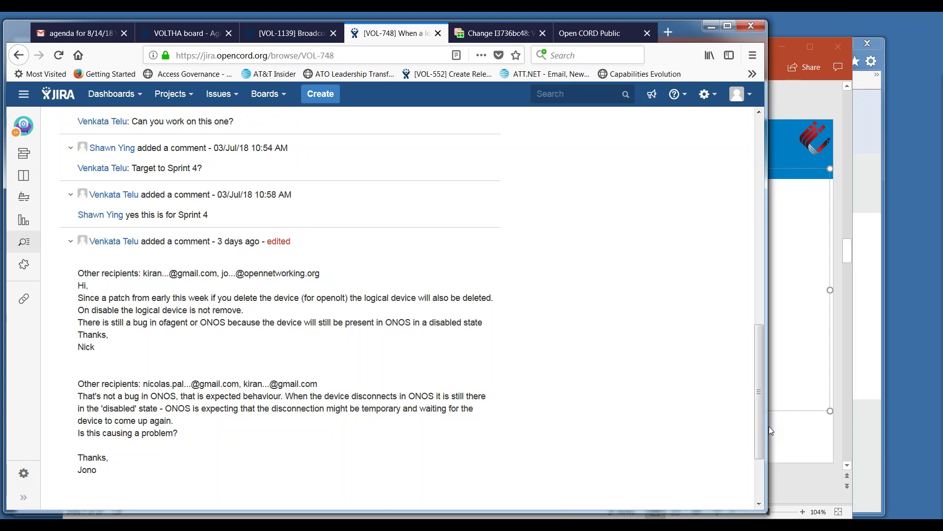
{"action": "left_click_drag", "start_coordinate": [759, 396], "coordinate": [743, 145]}
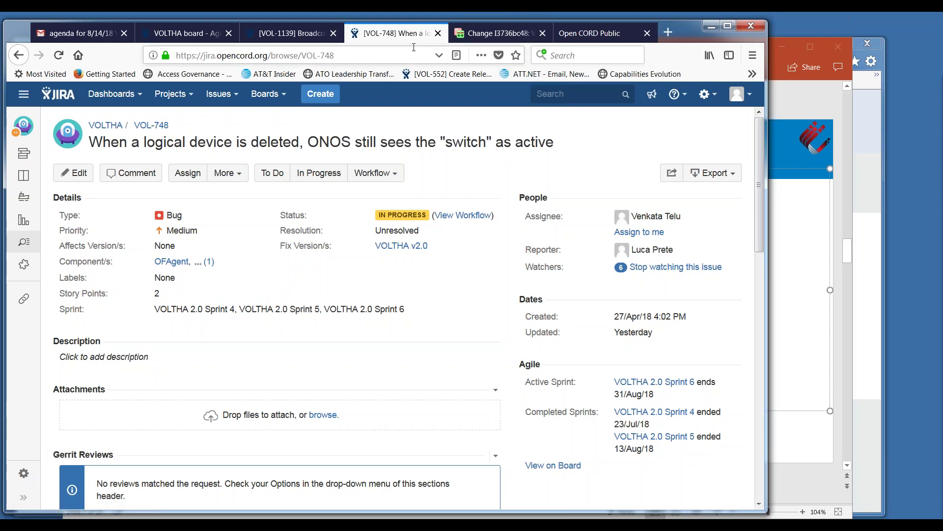
{"action": "left_click", "coordinate": [196, 35]}
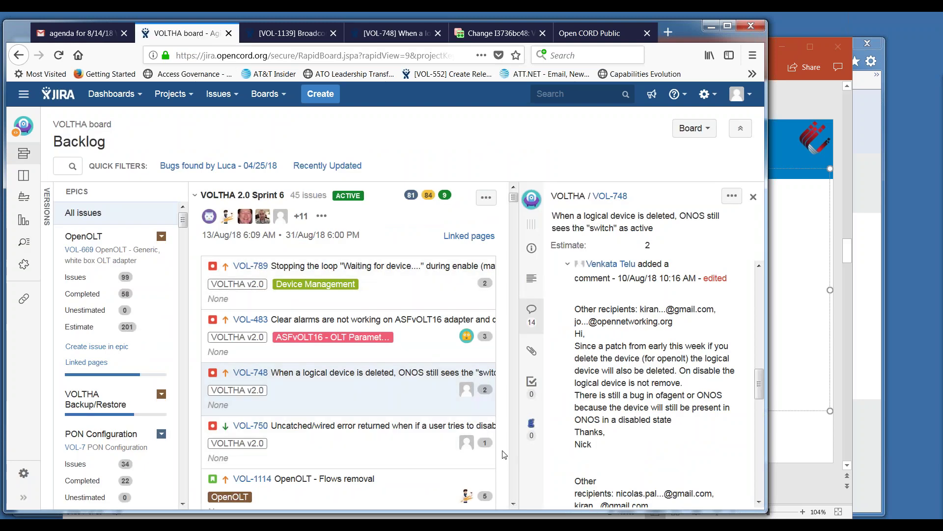
{"action": "left_click", "coordinate": [391, 35]}
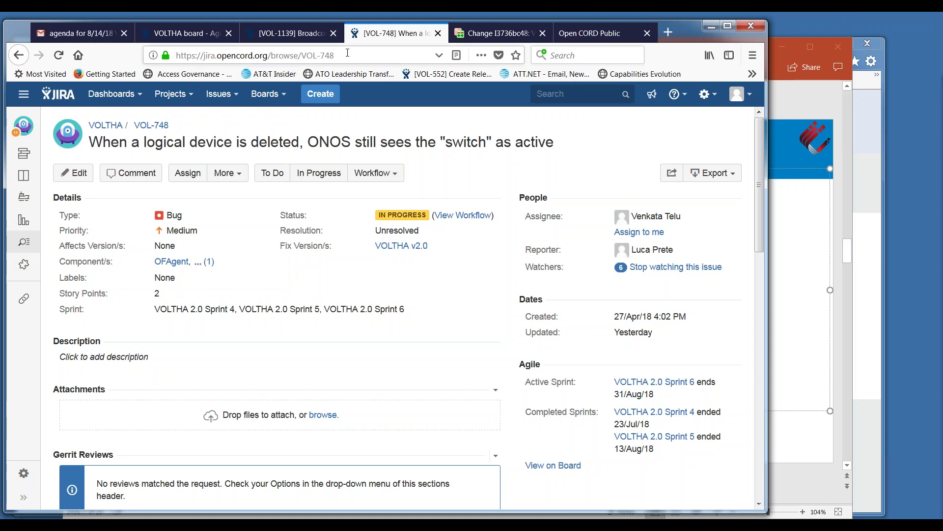
{"action": "left_click", "coordinate": [199, 33]}
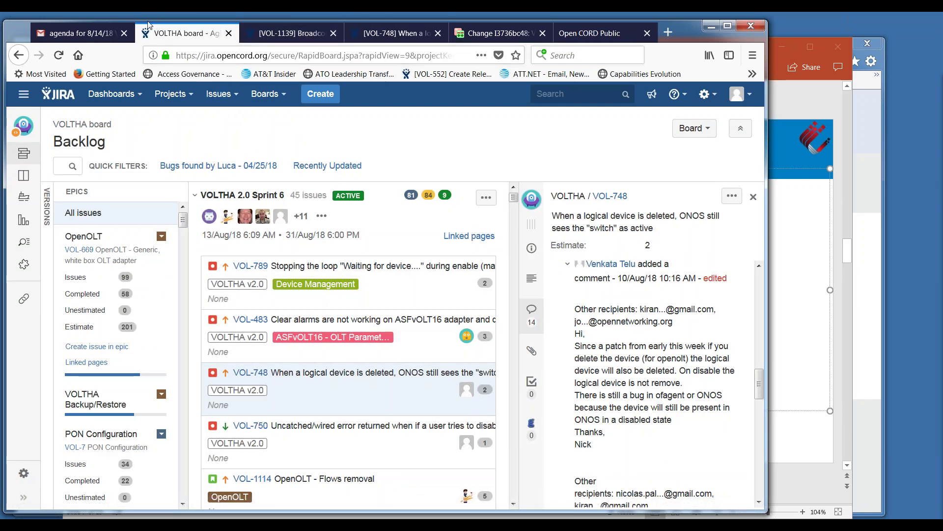
Return to the agenda email draft and highlight the new JIRA issues item with VOL-1139+
{"action": "left_click", "coordinate": [92, 33]}
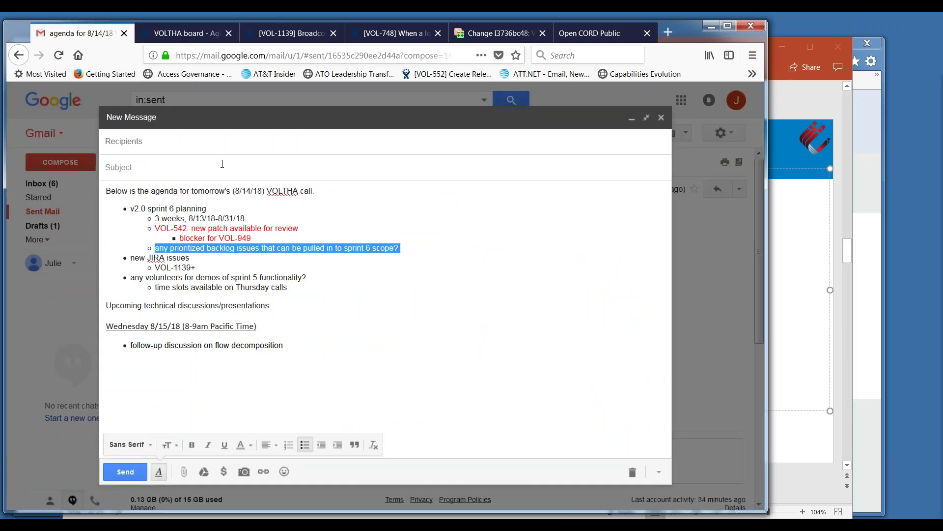
{"action": "left_click", "coordinate": [253, 239]}
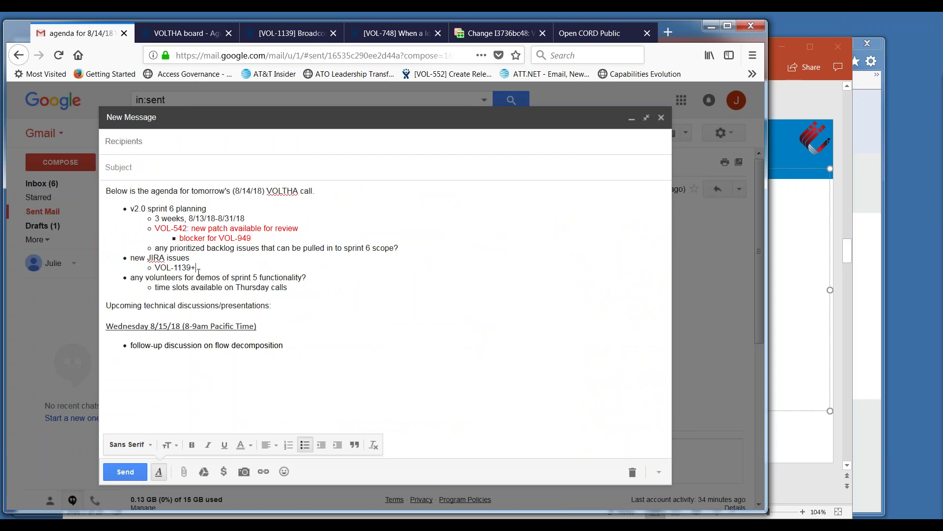
{"action": "left_click_drag", "start_coordinate": [196, 268], "coordinate": [129, 259]}
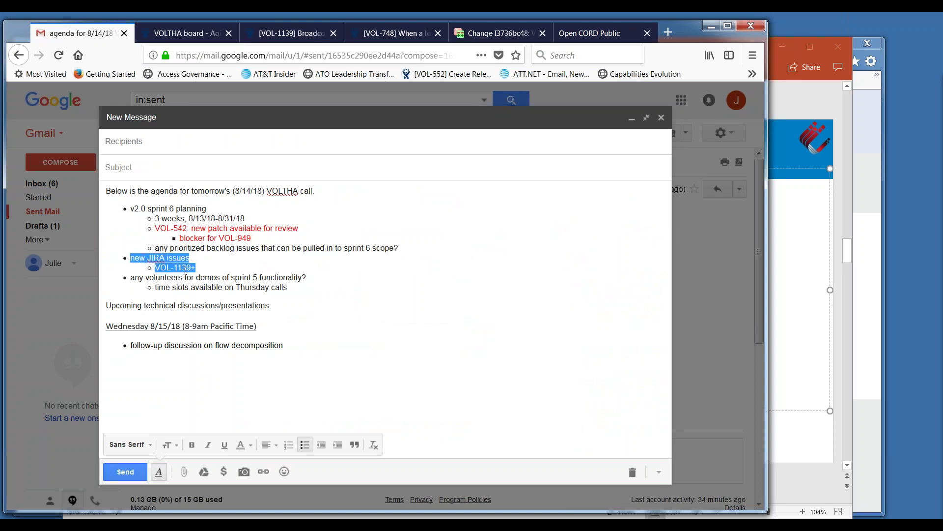
{"action": "double_click", "coordinate": [242, 249]}
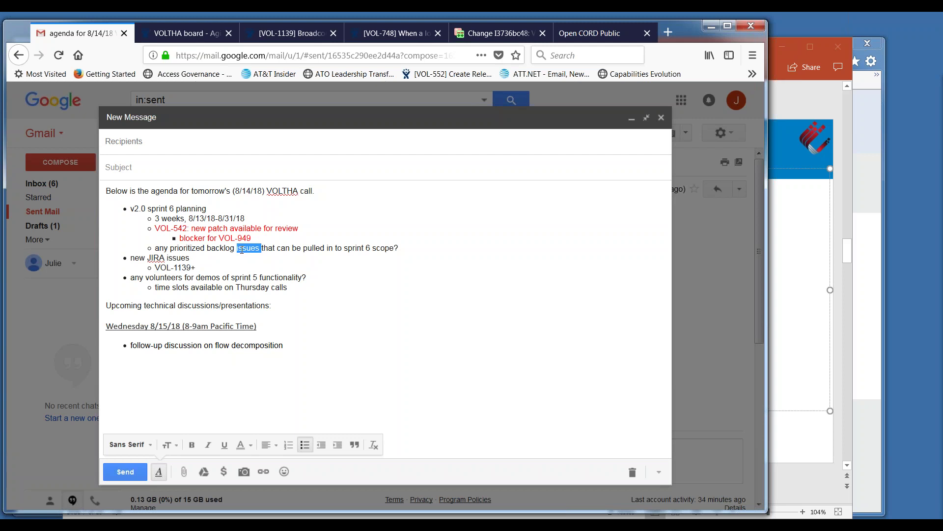
{"action": "triple_click", "coordinate": [242, 249]}
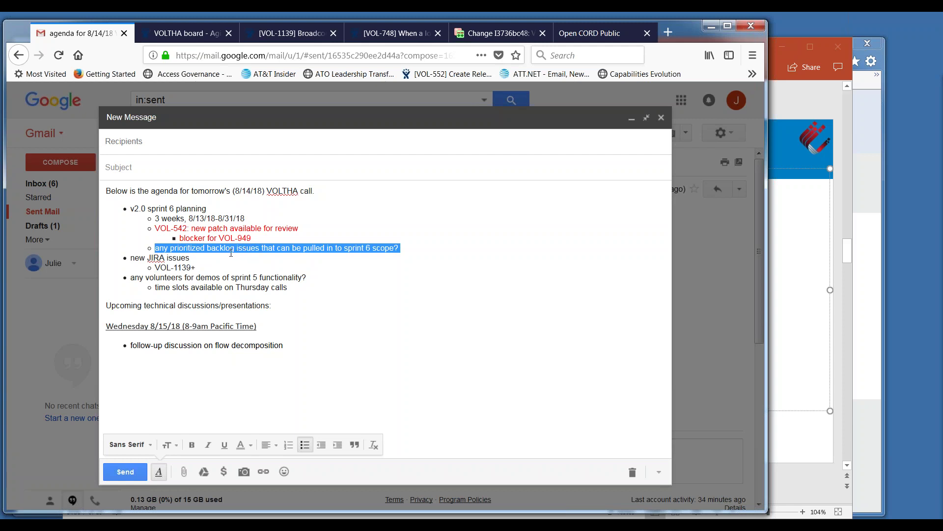
{"action": "left_click_drag", "start_coordinate": [210, 265], "coordinate": [132, 254]}
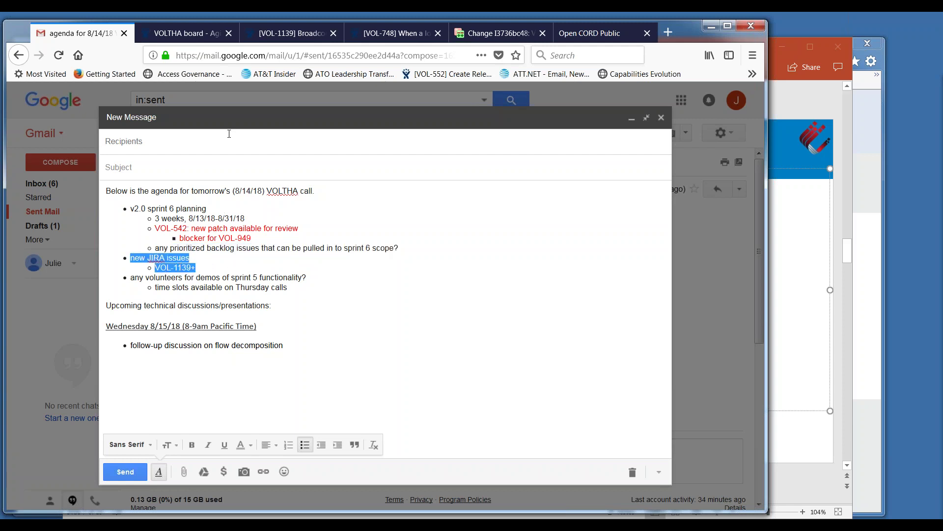
Go to the recently created issues list at VOL-1139, show VOL-1140 on the new KPI format, and read its details and description
{"action": "left_click", "coordinate": [293, 33]}
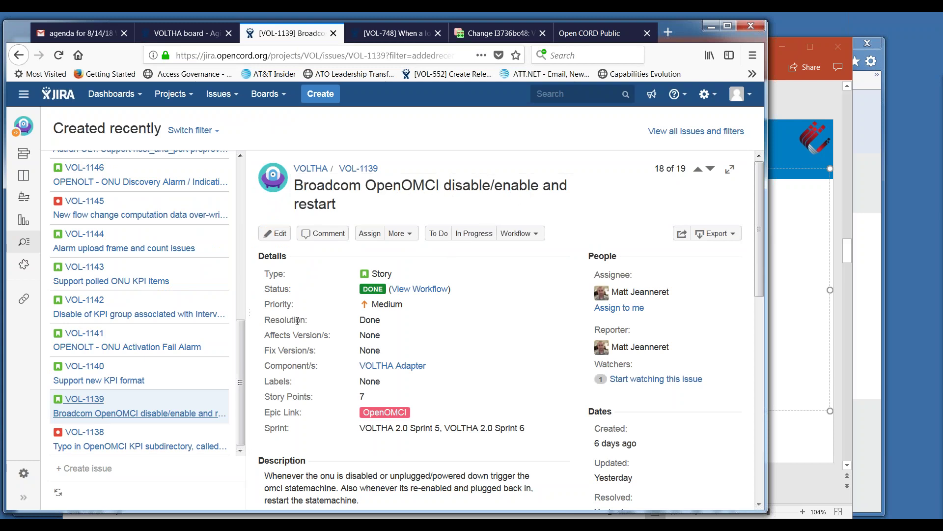
{"action": "left_click", "coordinate": [130, 380]}
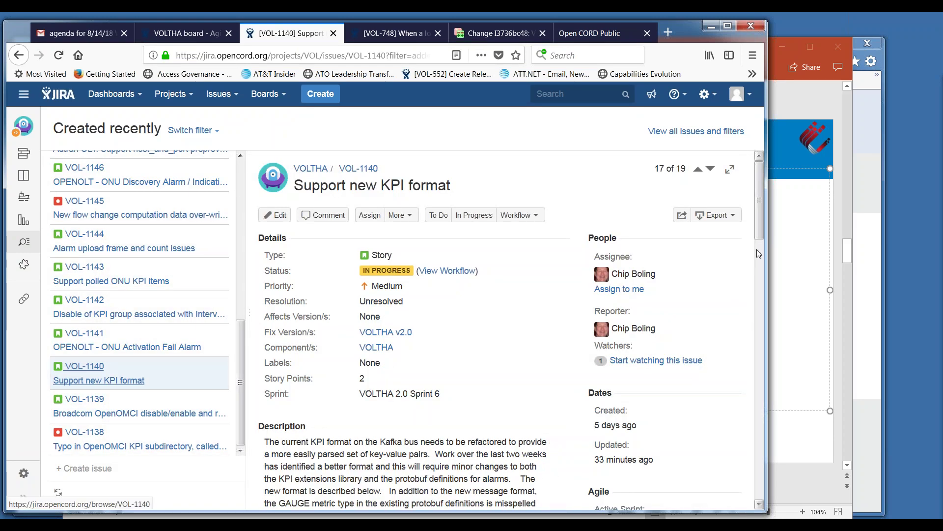
{"action": "scroll", "coordinate": [763, 239], "scroll_direction": "down", "scroll_amount": 2}
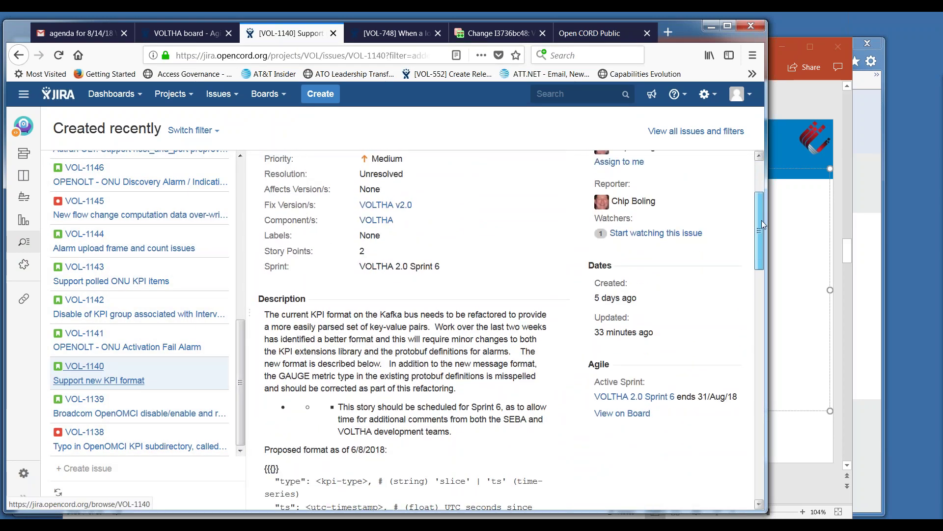
{"action": "scroll", "coordinate": [761, 220], "scroll_direction": "up", "scroll_amount": 5}
{"action": "scroll", "coordinate": [764, 211], "scroll_direction": "down", "scroll_amount": 3}
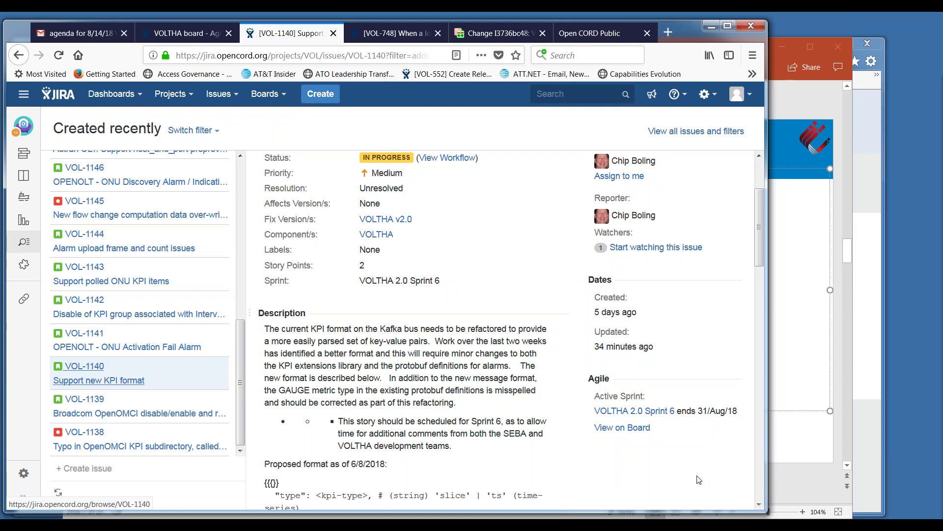
Highlight the VOL-1140 description's sentence about the misspelled GAUGE metric type, and clear the highlight
{"action": "double_click", "coordinate": [292, 393]}
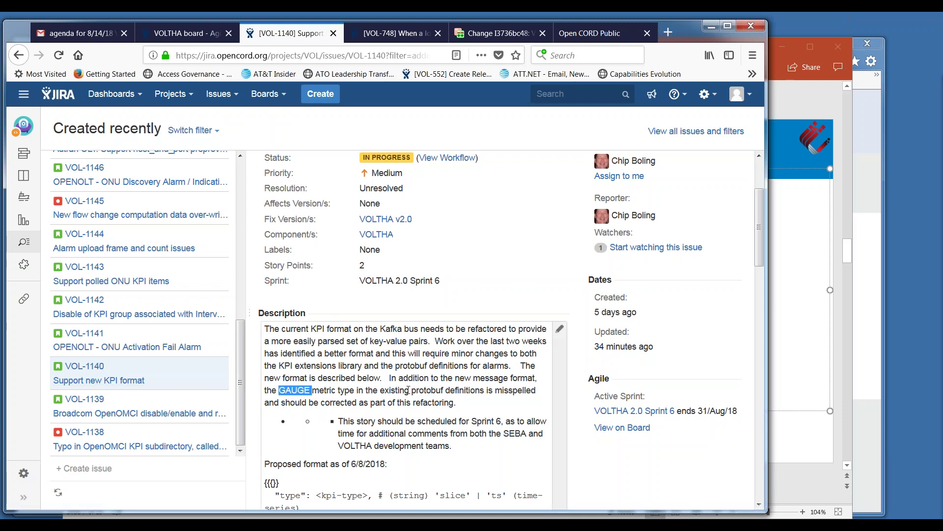
{"action": "left_click_drag", "start_coordinate": [391, 377], "coordinate": [457, 403]}
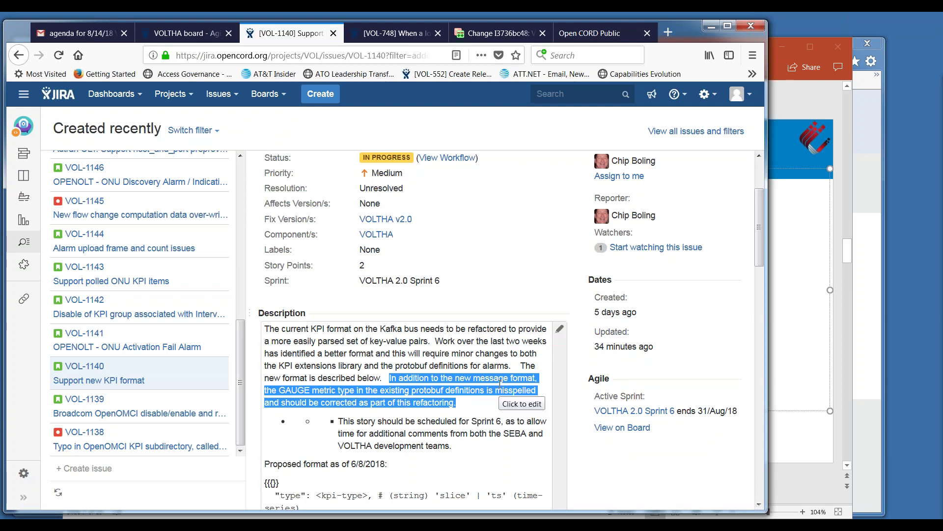
{"action": "left_click", "coordinate": [466, 390]}
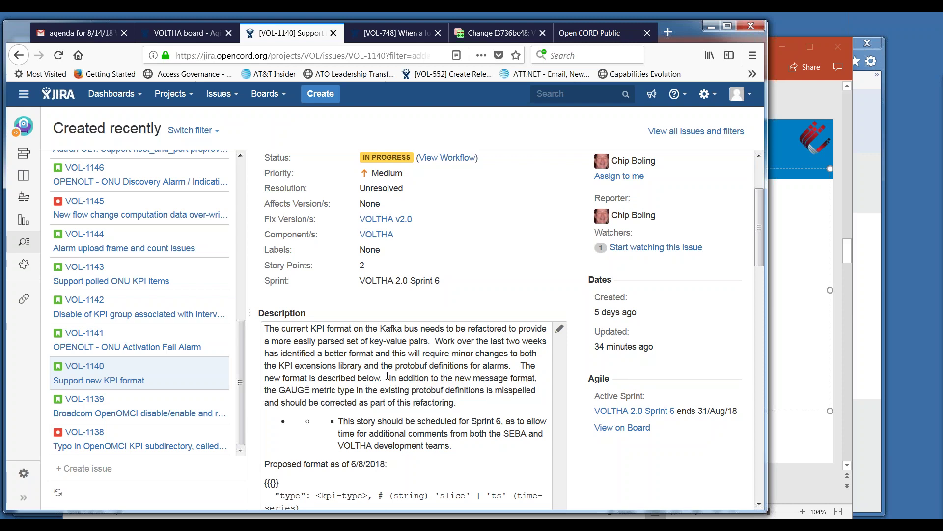
Show VOL-1141 on the ONU Activation Fail Alarm and review its details and description
{"action": "left_click", "coordinate": [194, 348]}
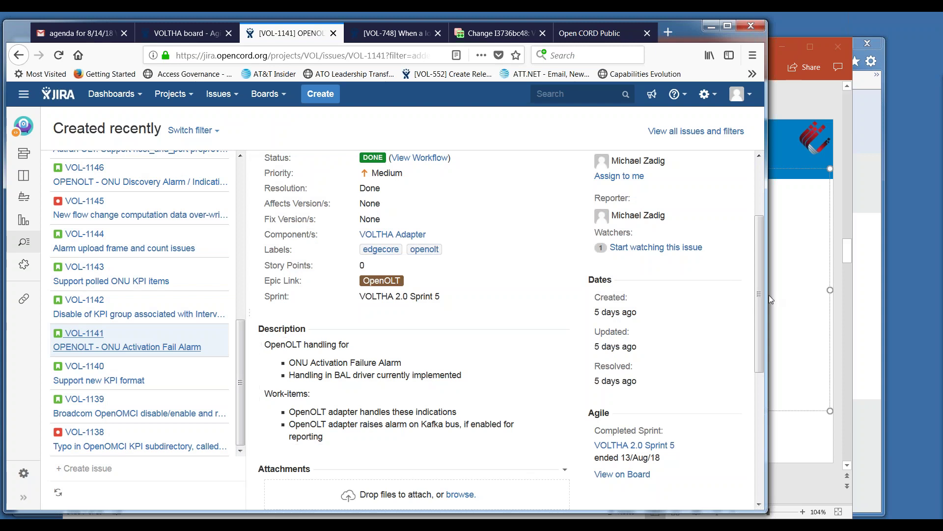
{"action": "left_click_drag", "start_coordinate": [760, 294], "coordinate": [756, 252]}
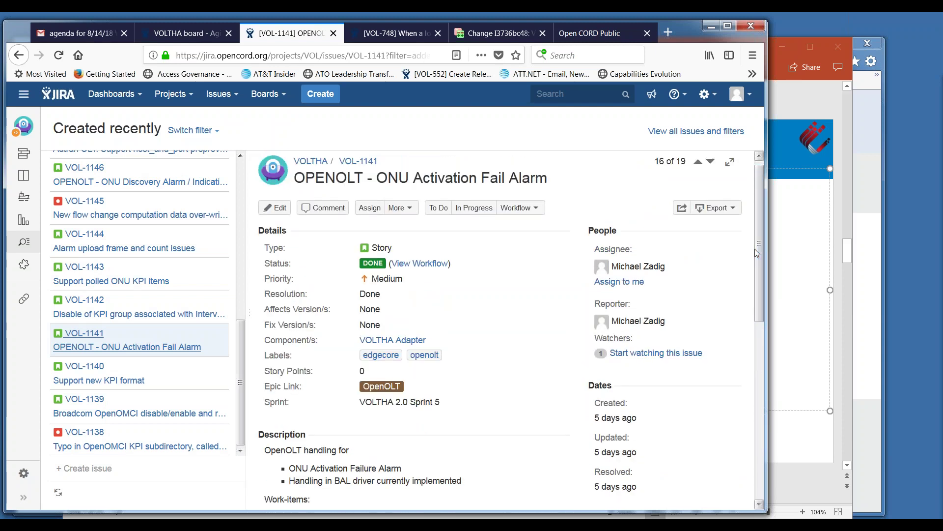
{"action": "left_click_drag", "start_coordinate": [756, 251], "coordinate": [769, 323]}
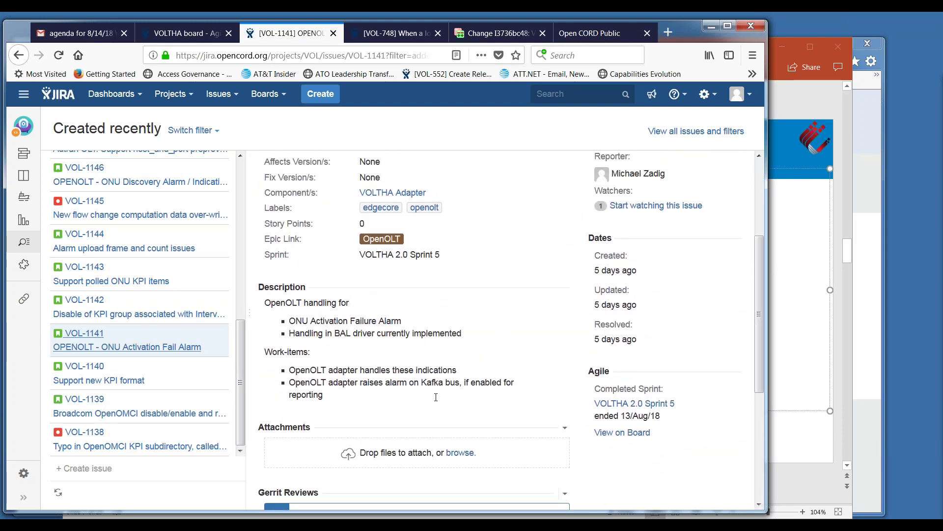
Show VOL-1142 on disabling the KPI group, review its details, and highlight the low-priority remark in its description
{"action": "left_click", "coordinate": [143, 314]}
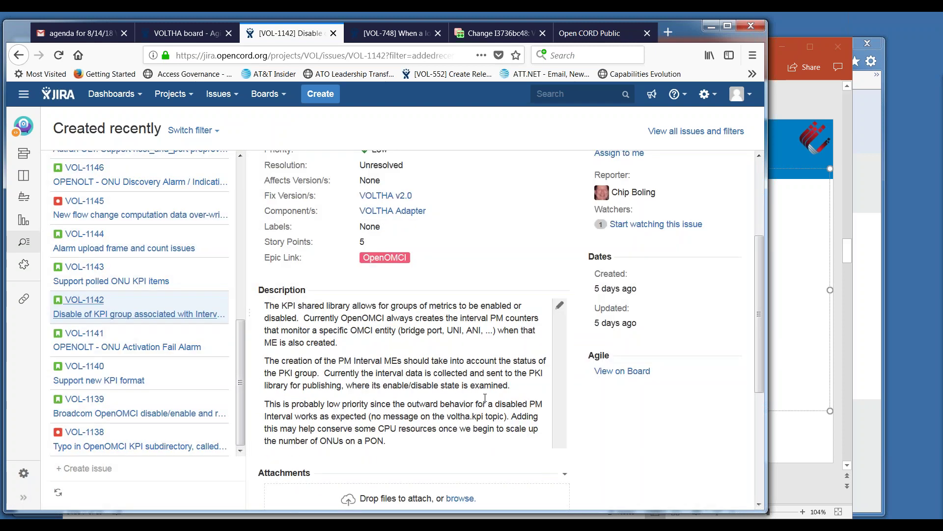
{"action": "left_click_drag", "start_coordinate": [759, 326], "coordinate": [759, 245]}
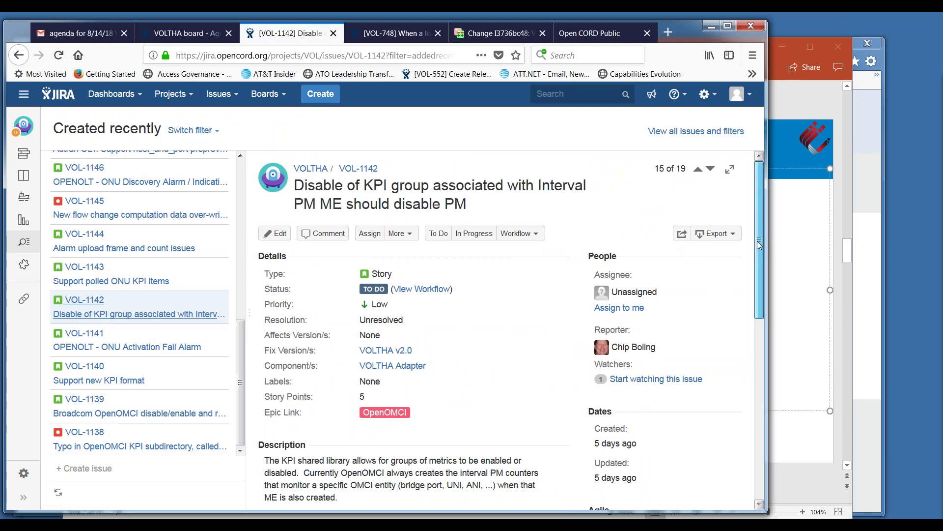
{"action": "left_click_drag", "start_coordinate": [757, 243], "coordinate": [770, 301]}
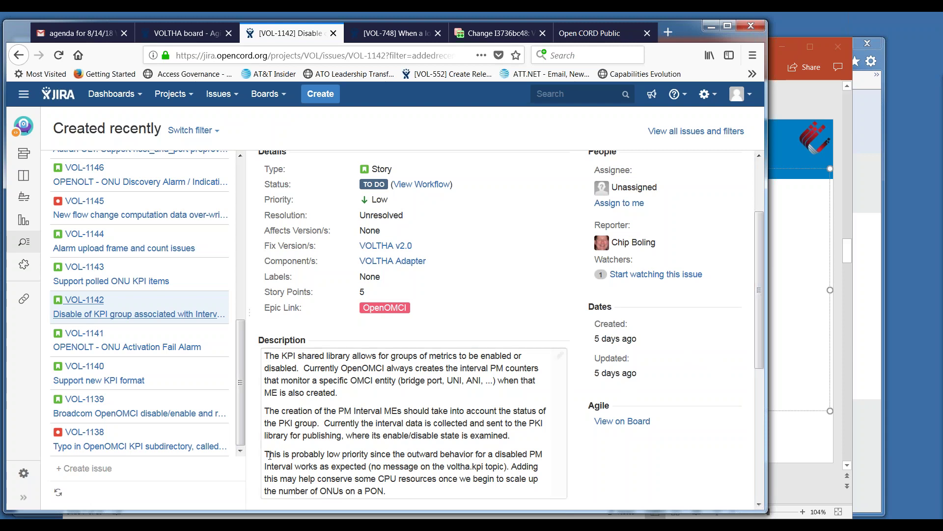
{"action": "left_click_drag", "start_coordinate": [270, 455], "coordinate": [524, 470]}
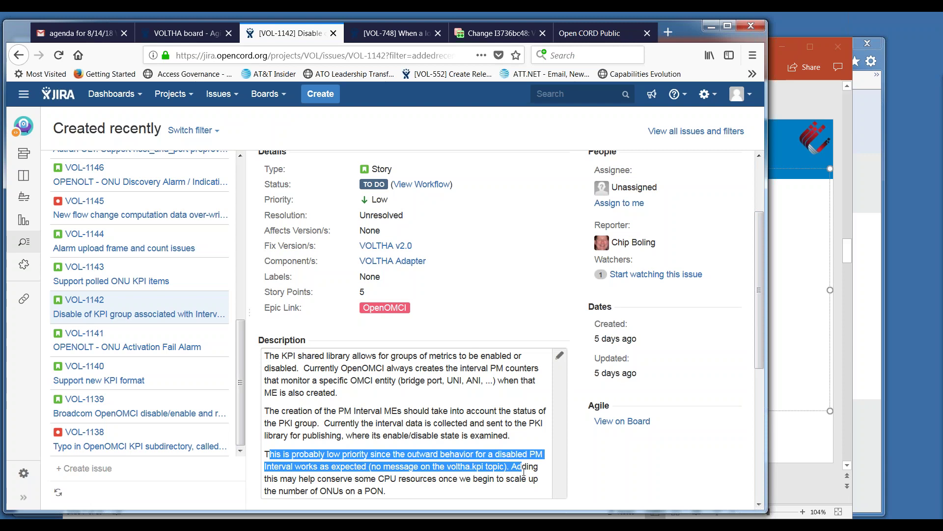
{"action": "left_click", "coordinate": [481, 437]}
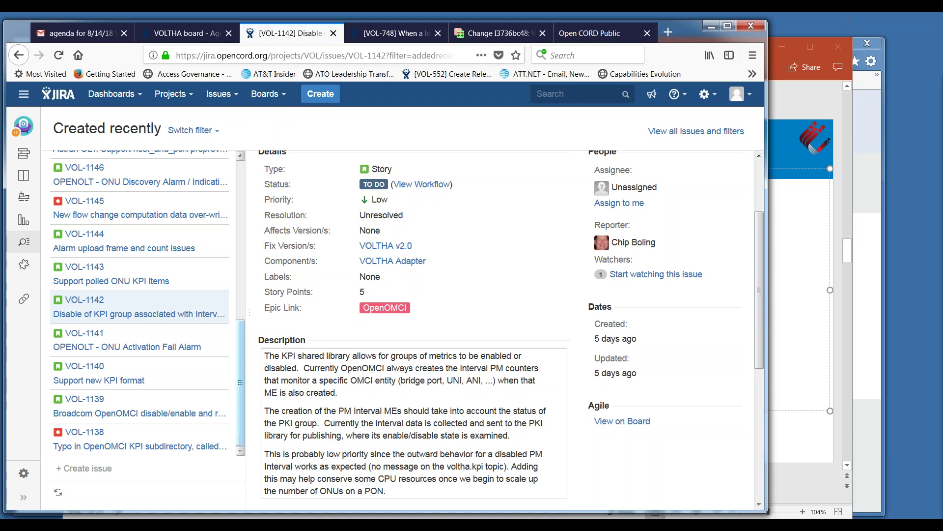
Show VOL-1143 on polled ONU KPI items, open its description for editing, and read the listed task items
{"action": "left_click", "coordinate": [141, 279]}
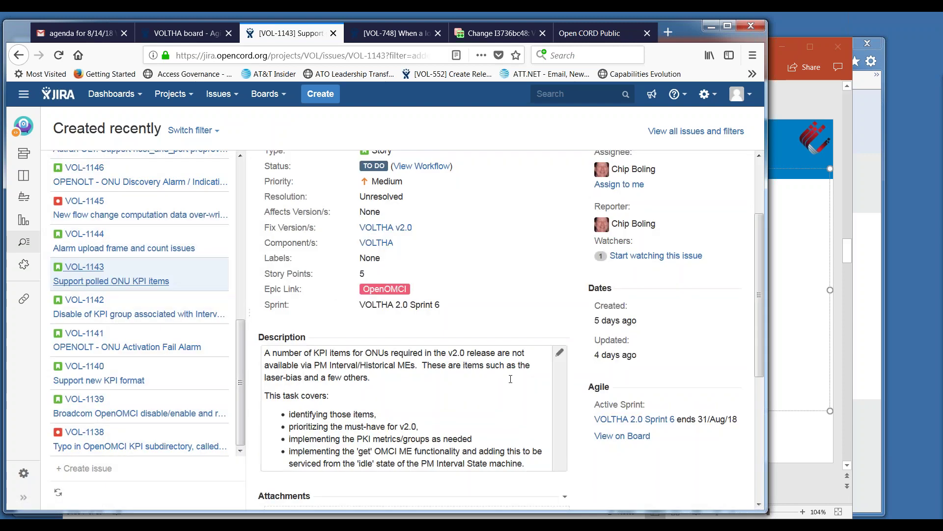
{"action": "mouse_move", "coordinate": [762, 317]}
{"action": "left_mouse_down"}
{"action": "mouse_move", "coordinate": [749, 249]}
{"action": "mouse_move", "coordinate": [765, 335]}
{"action": "left_mouse_up"}
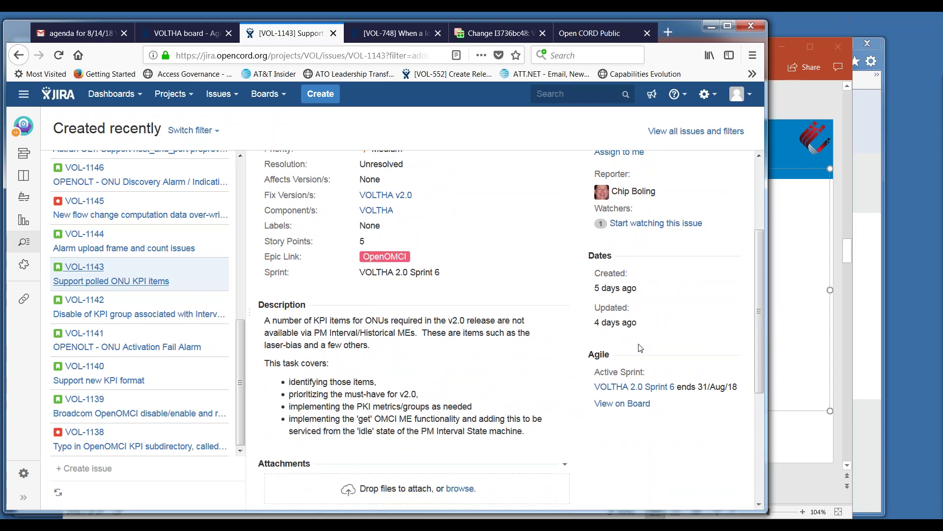
{"action": "left_click", "coordinate": [498, 334]}
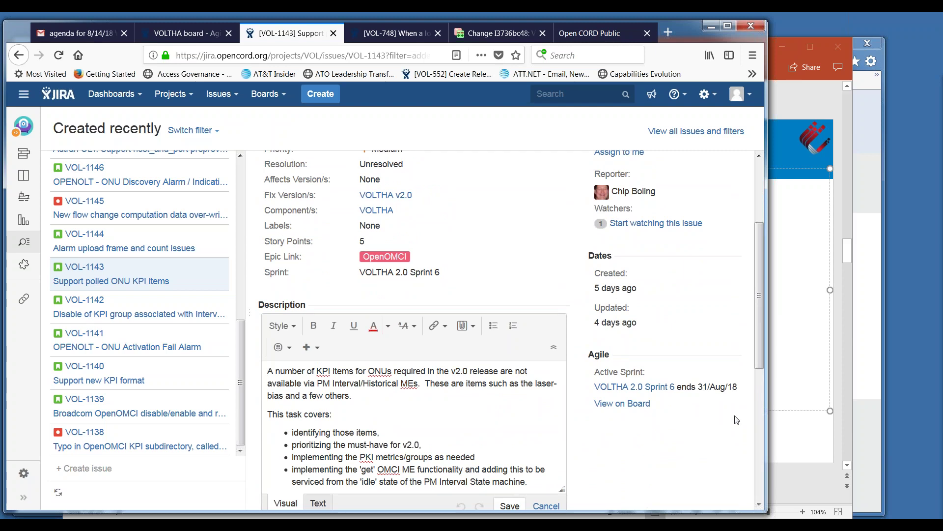
{"action": "left_click_drag", "start_coordinate": [761, 356], "coordinate": [762, 386]}
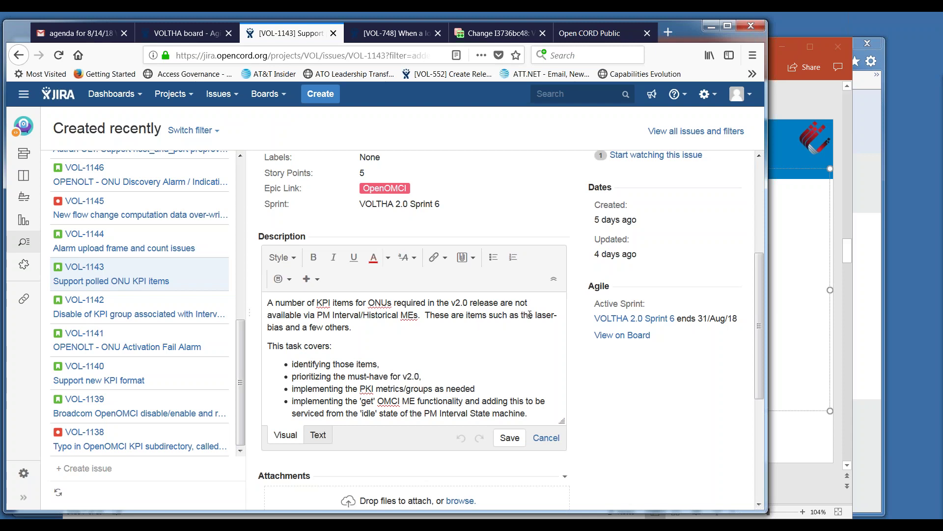
{"action": "left_click_drag", "start_coordinate": [529, 315], "coordinate": [531, 329]}
{"action": "left_click", "coordinate": [467, 399]}
Show VOL-1144 on alarm upload frame and count issues, and review its details and description
{"action": "scroll", "coordinate": [96, 293], "scroll_direction": "up", "scroll_amount": 3}
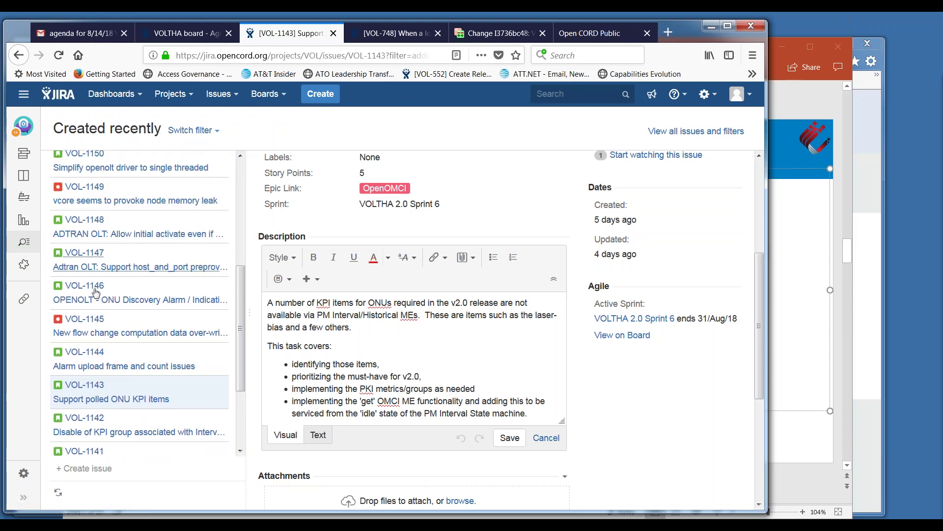
{"action": "left_click", "coordinate": [118, 350]}
{"action": "left_click_drag", "start_coordinate": [759, 343], "coordinate": [759, 272]}
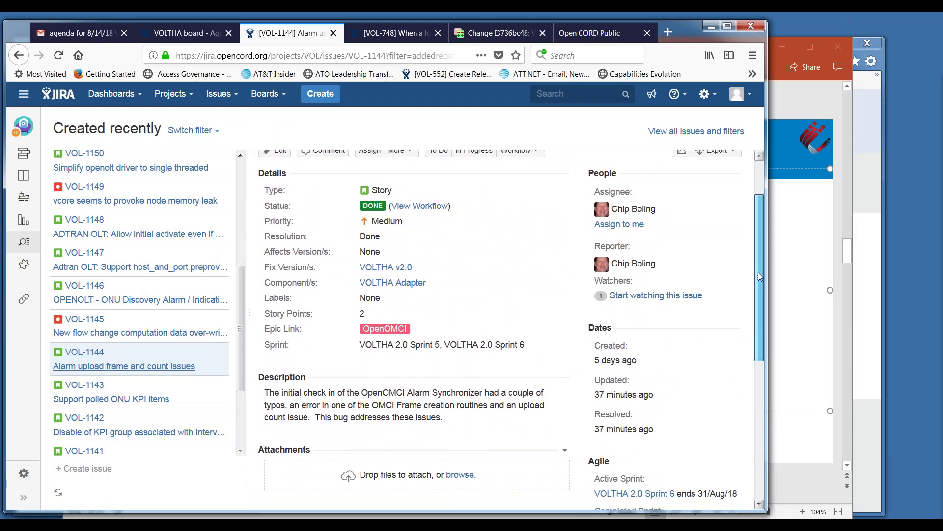
Show VOL-1145 on flow change computation data being overwritten, and review its title, details and description
{"action": "left_click", "coordinate": [163, 335]}
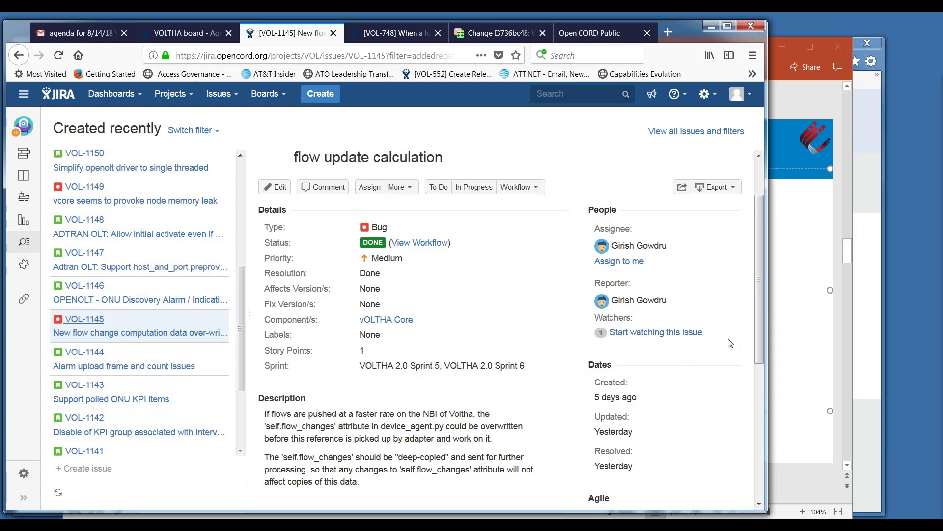
{"action": "scroll", "coordinate": [759, 333], "scroll_direction": "up", "scroll_amount": 2}
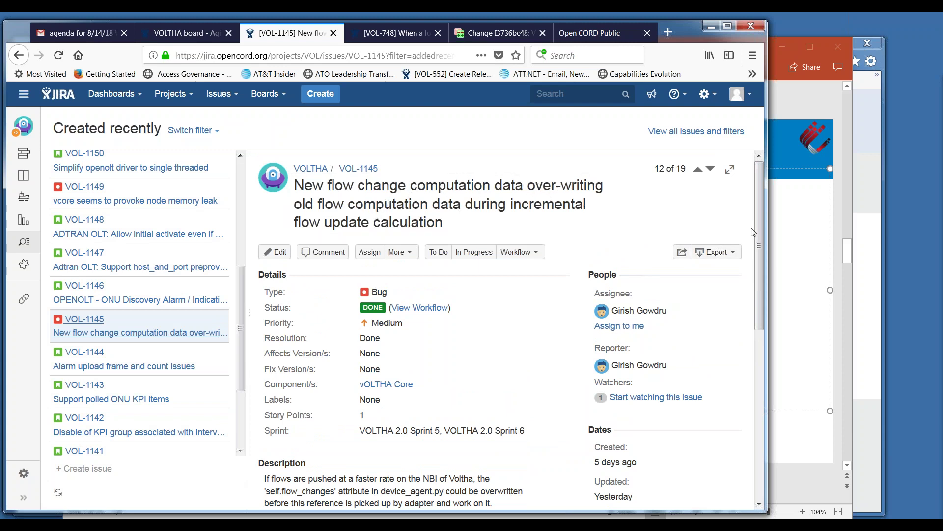
{"action": "left_click_drag", "start_coordinate": [759, 227], "coordinate": [769, 310]}
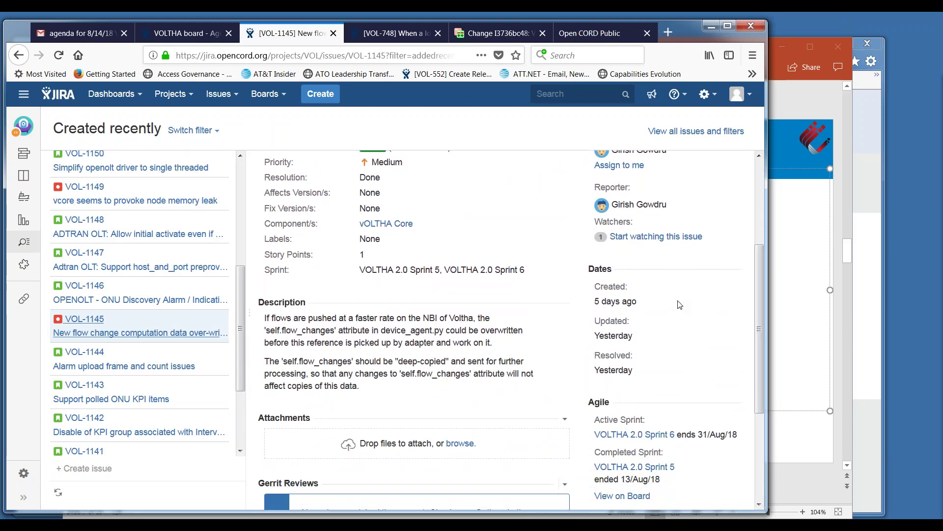
Show VOL-1146 on the ONU Discovery Alarm indication to Kafka, and review its details and description
{"action": "left_click", "coordinate": [181, 301]}
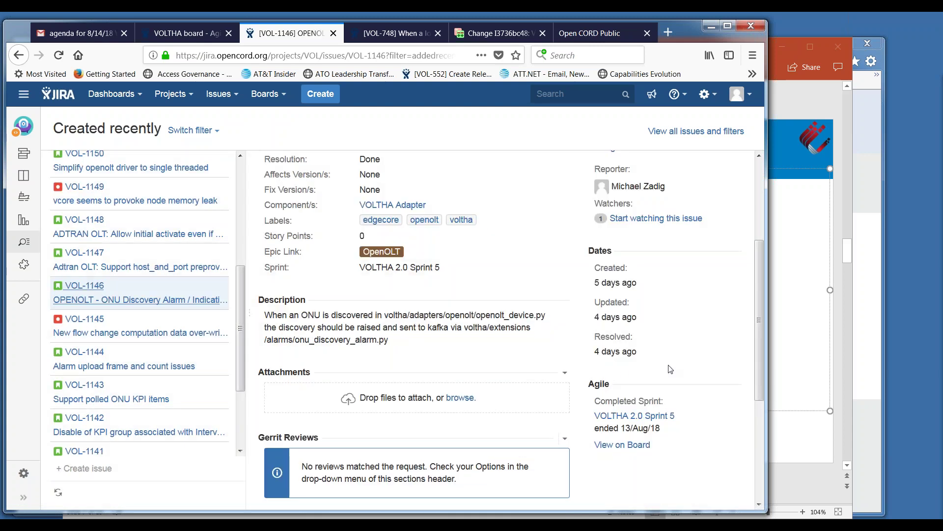
{"action": "left_click_drag", "start_coordinate": [760, 347], "coordinate": [744, 262]}
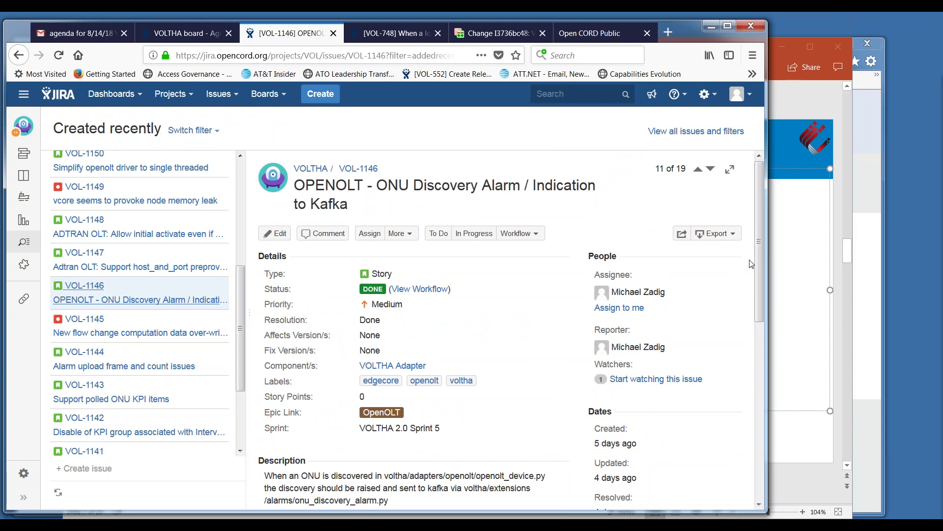
{"action": "left_click_drag", "start_coordinate": [764, 267], "coordinate": [774, 319]}
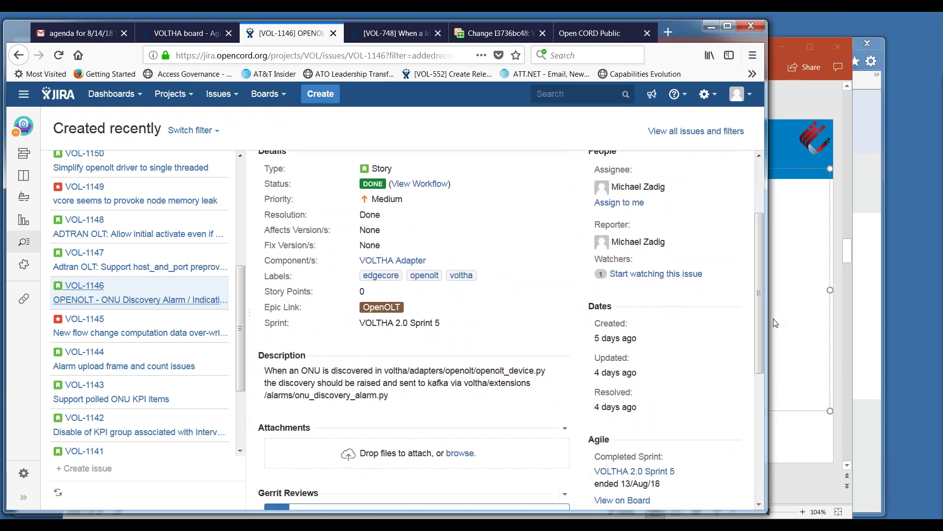
Review VOL-1147 on the Adtran OLT host_and_port preprovisioning option, and bring up VOL-1148
{"action": "left_click", "coordinate": [169, 267]}
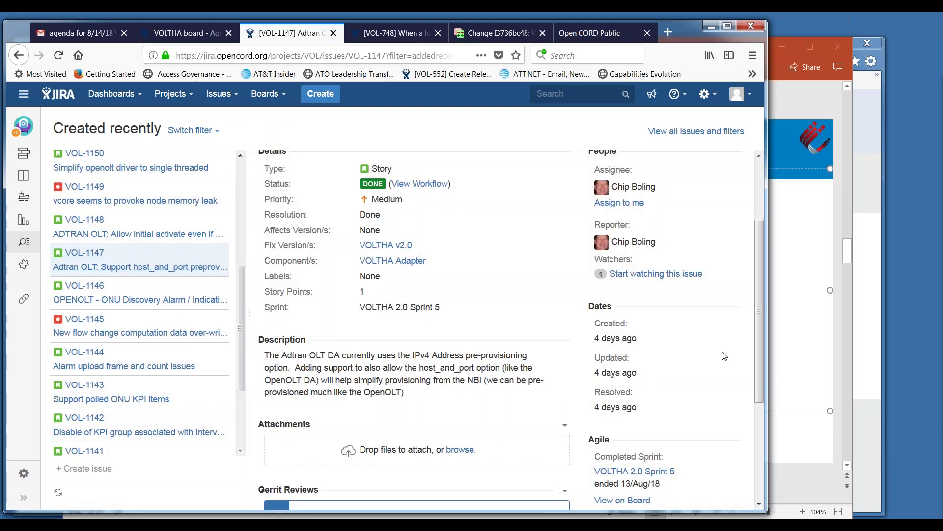
{"action": "left_click_drag", "start_coordinate": [760, 344], "coordinate": [756, 282]}
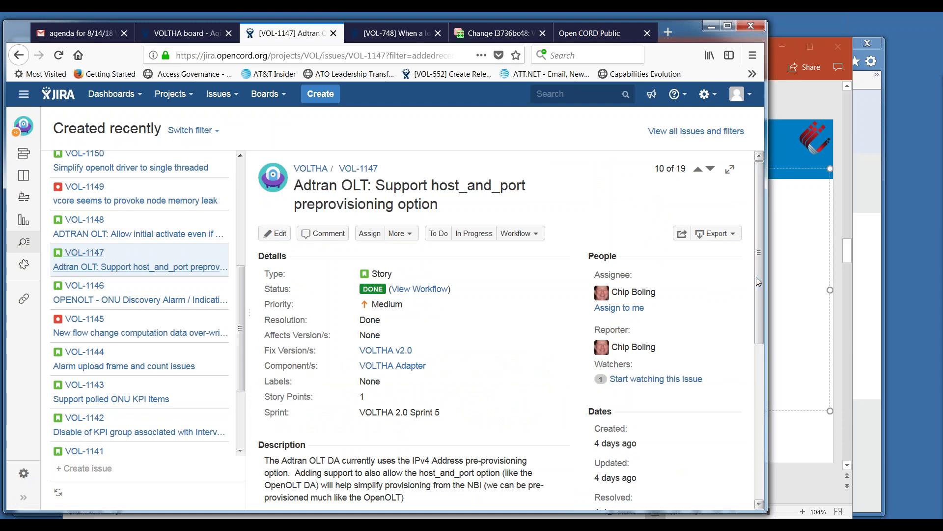
{"action": "left_click", "coordinate": [164, 232]}
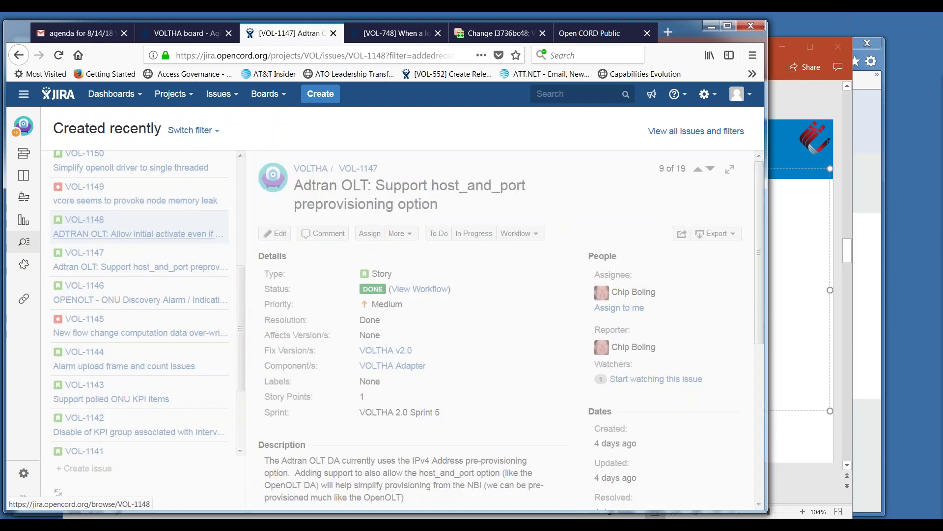
Show VOL-1149 on the vcore memory leak, read through to its latest comments, and highlight the line about reporting back in three days
{"action": "left_click", "coordinate": [171, 201]}
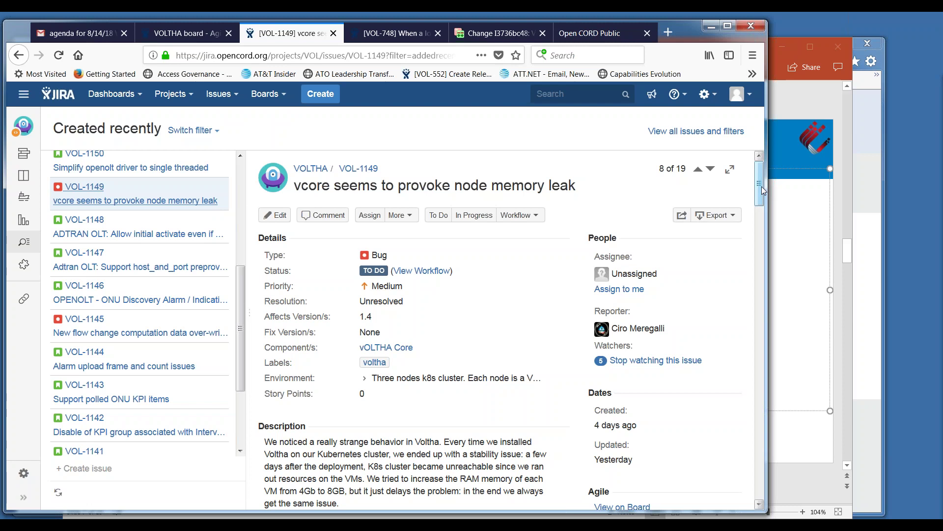
{"action": "mouse_move", "coordinate": [762, 186]}
{"action": "left_mouse_down"}
{"action": "mouse_move", "coordinate": [762, 200]}
{"action": "mouse_move", "coordinate": [768, 188]}
{"action": "left_mouse_up"}
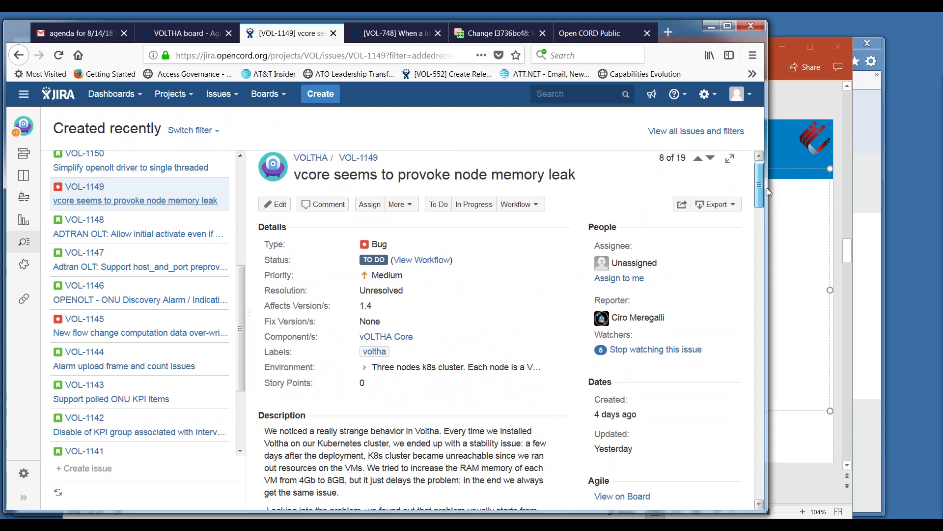
{"action": "left_click_drag", "start_coordinate": [768, 188], "coordinate": [774, 485]}
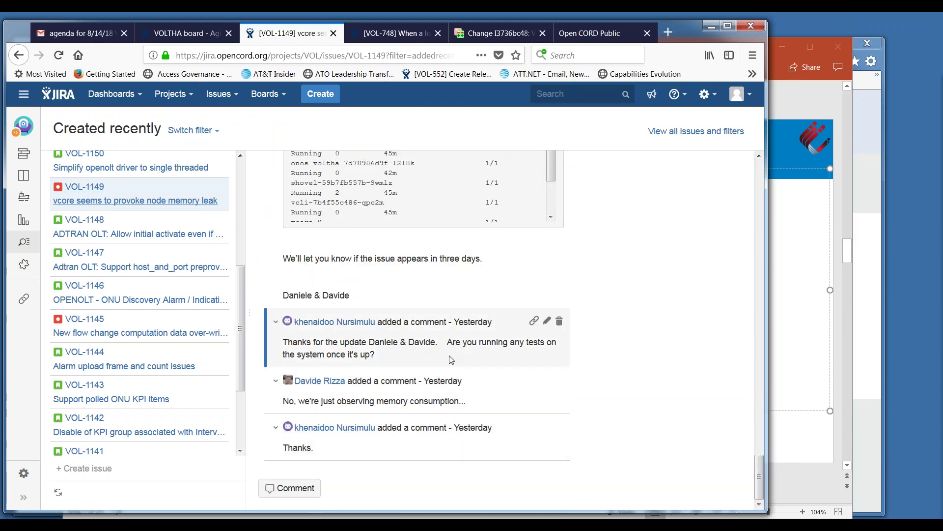
{"action": "triple_click", "coordinate": [398, 259]}
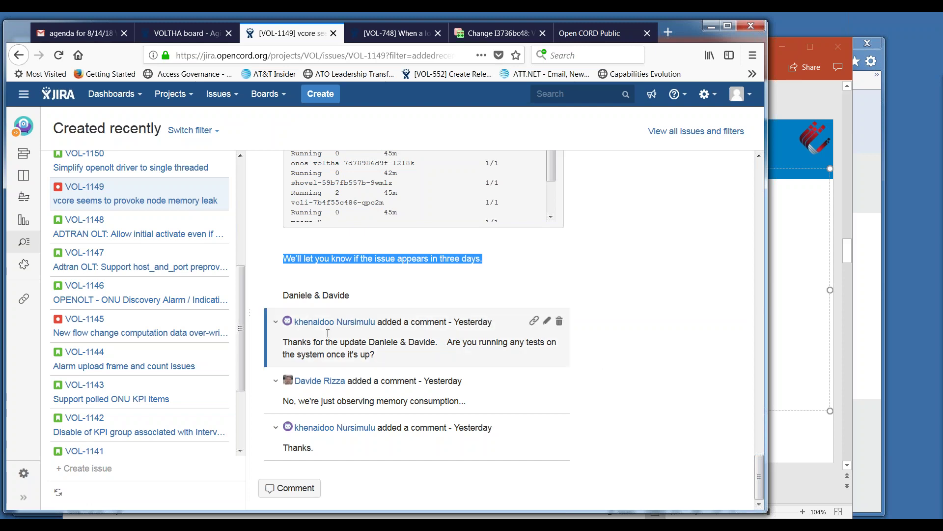
{"action": "scroll", "coordinate": [246, 286], "scroll_direction": "up", "scroll_amount": 3}
{"action": "scroll", "coordinate": [247, 286], "scroll_direction": "up", "scroll_amount": 5}
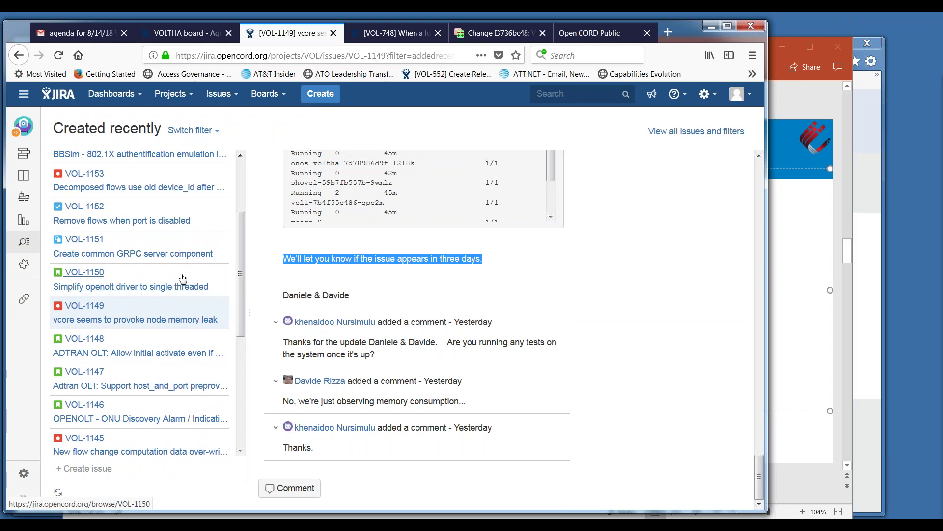
Glance at VOL-1150, return to VOL-1149 on the vcore memory leak, and review its description and details
{"action": "left_click", "coordinate": [175, 288]}
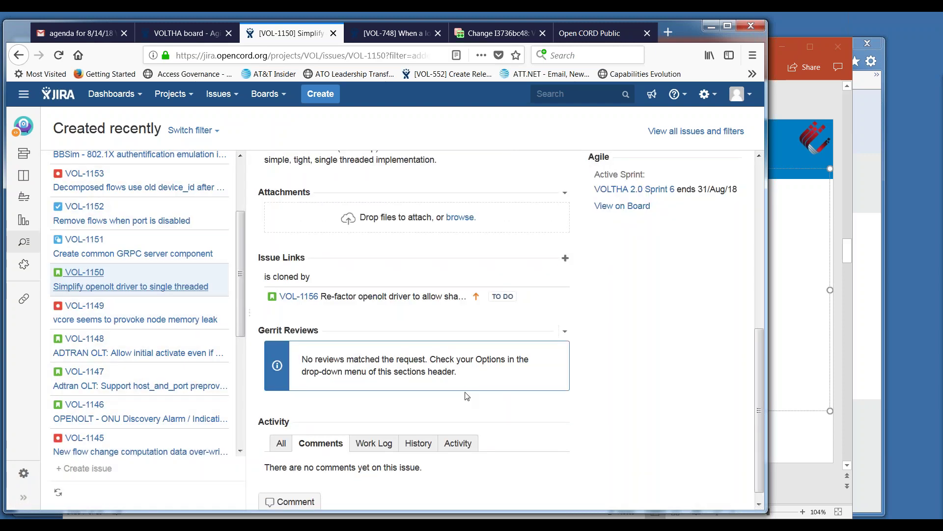
{"action": "left_click", "coordinate": [185, 320]}
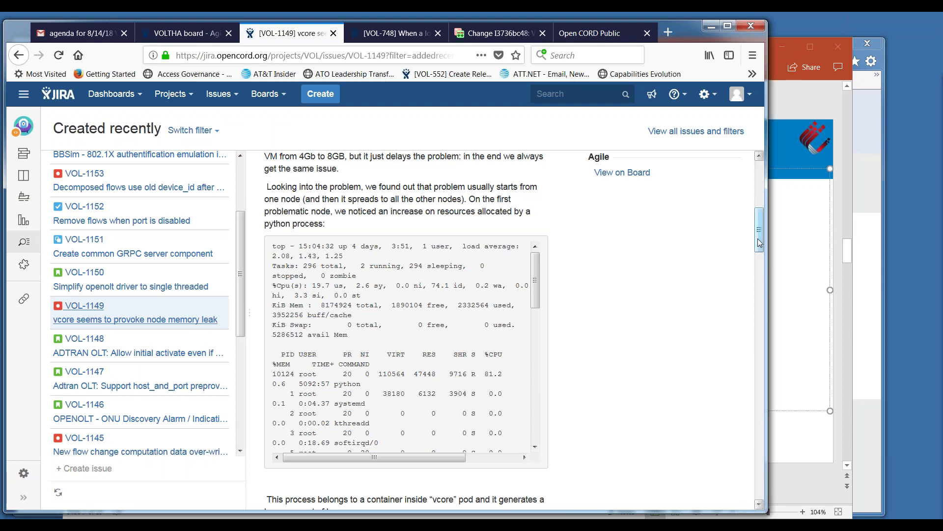
{"action": "scroll", "coordinate": [758, 237], "scroll_direction": "up", "scroll_amount": 7}
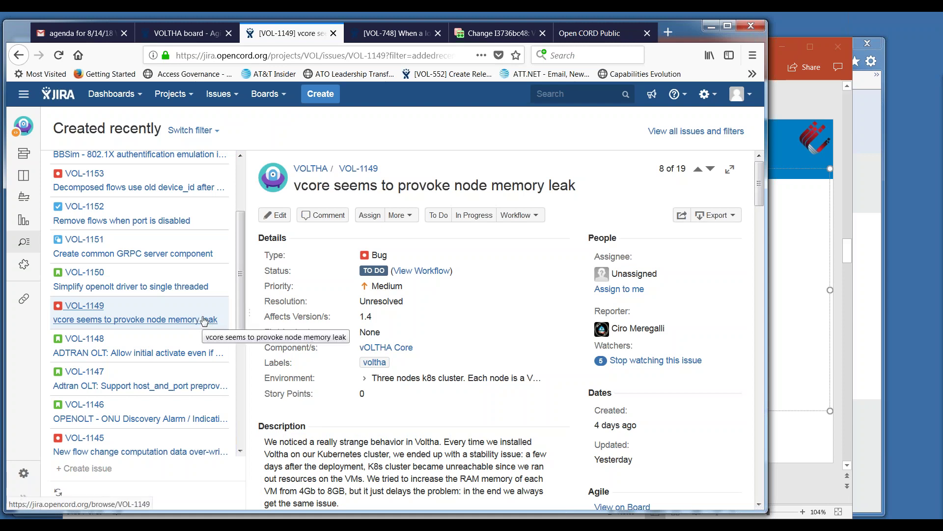
Review VOL-1150 on simplifying the openolt driver to single threaded, and show VOL-1151 on the common GRPC server component
{"action": "left_click", "coordinate": [188, 289]}
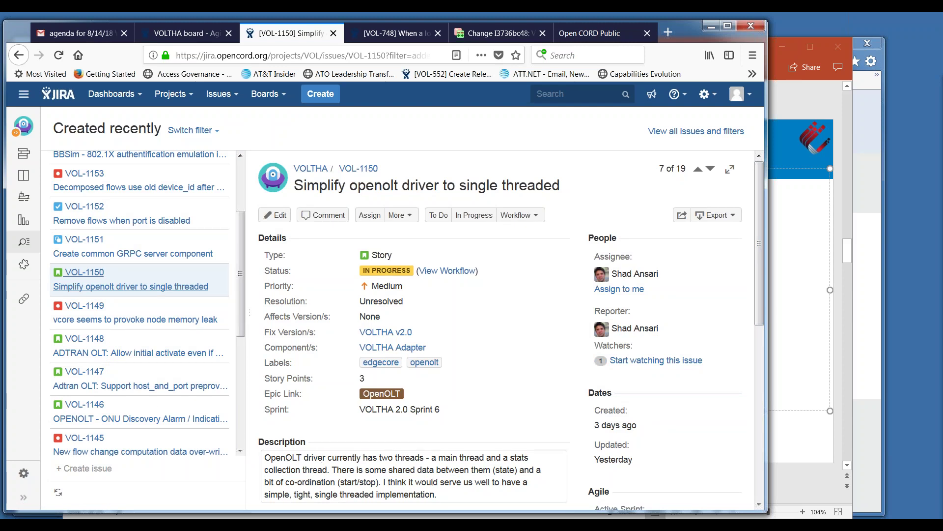
{"action": "left_click", "coordinate": [106, 253]}
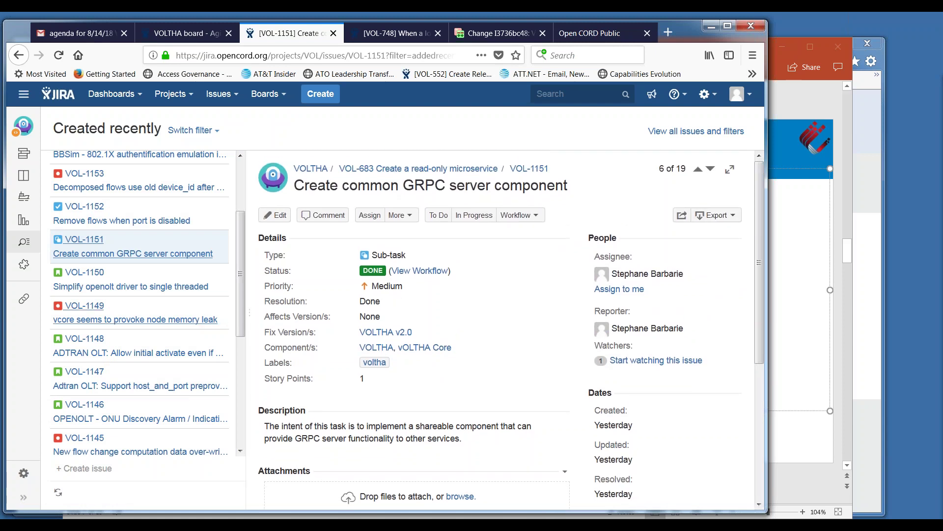
Show VOL-1152 on removing flows when a port is disabled, and review its details and description
{"action": "scroll", "coordinate": [162, 322], "scroll_direction": "up", "scroll_amount": 4}
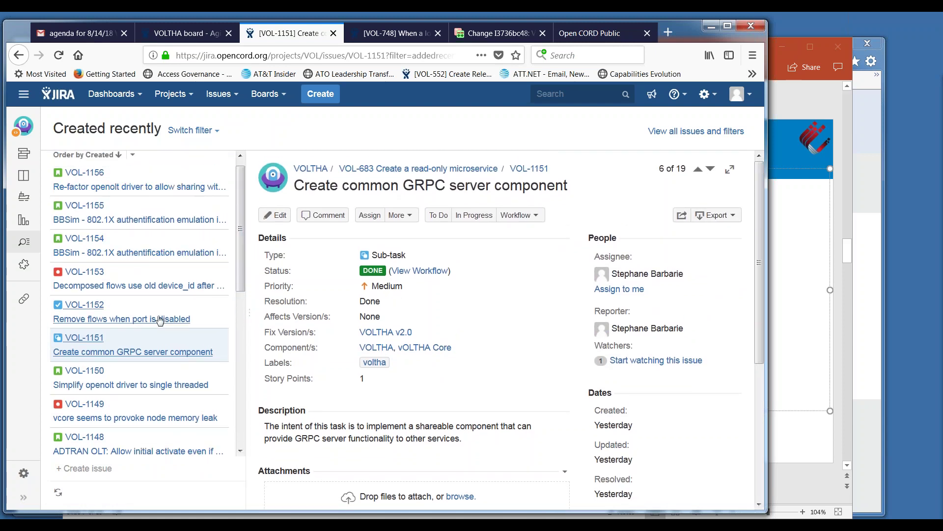
{"action": "left_click", "coordinate": [163, 319]}
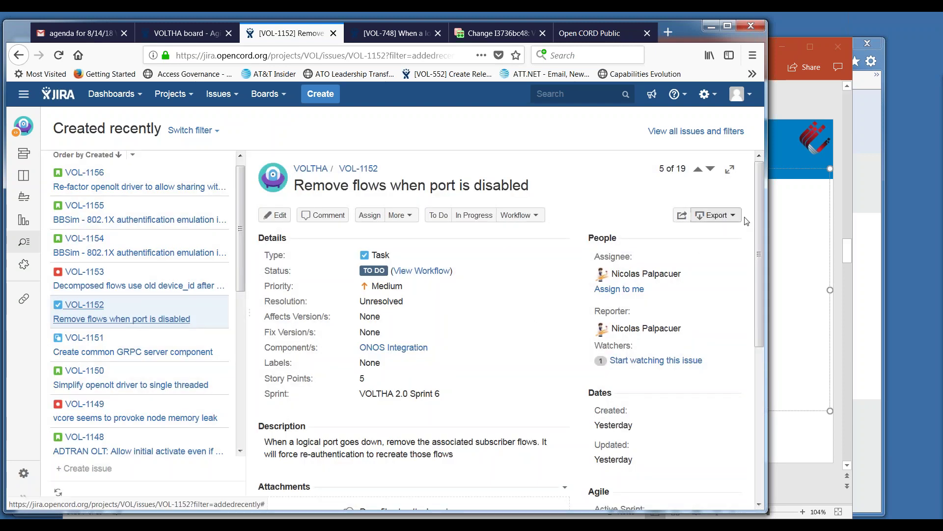
{"action": "left_click_drag", "start_coordinate": [763, 234], "coordinate": [767, 260]}
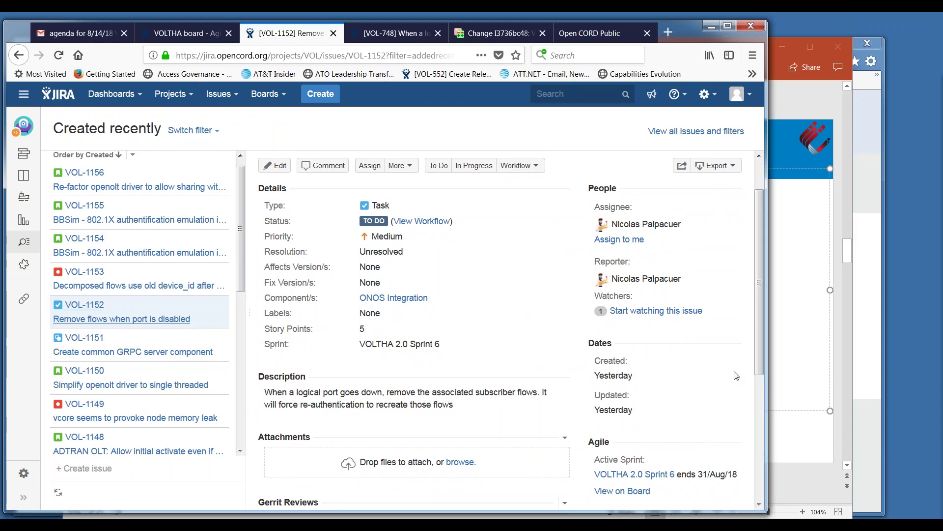
{"action": "scroll", "coordinate": [759, 330], "scroll_direction": "down", "scroll_amount": 2}
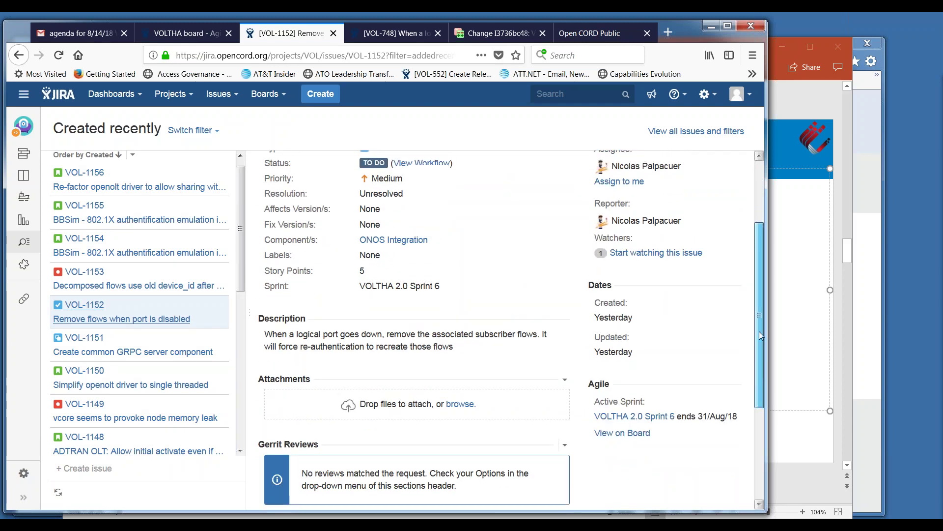
{"action": "scroll", "coordinate": [760, 325], "scroll_direction": "up", "scroll_amount": 2}
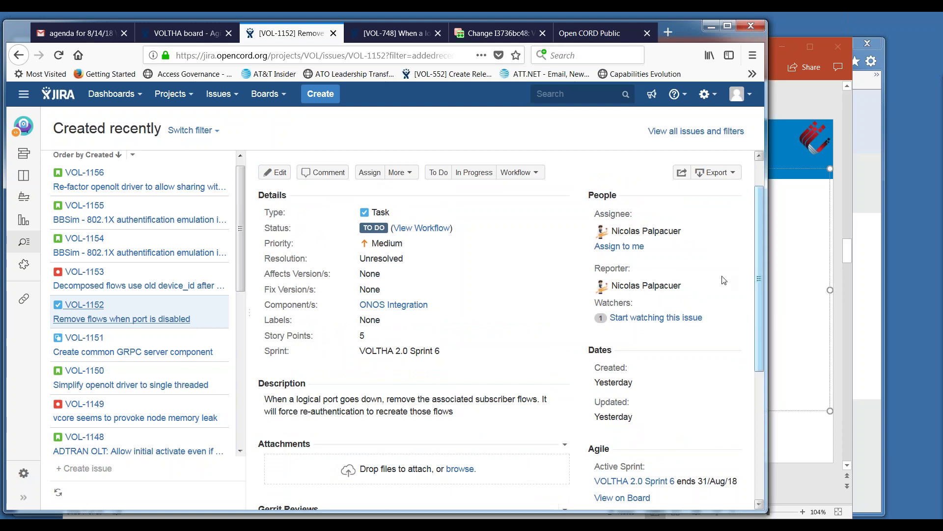
Show VOL-1153 on decomposed flows using the old device_id after ONU delete, and review its details and environment text
{"action": "left_click", "coordinate": [177, 287]}
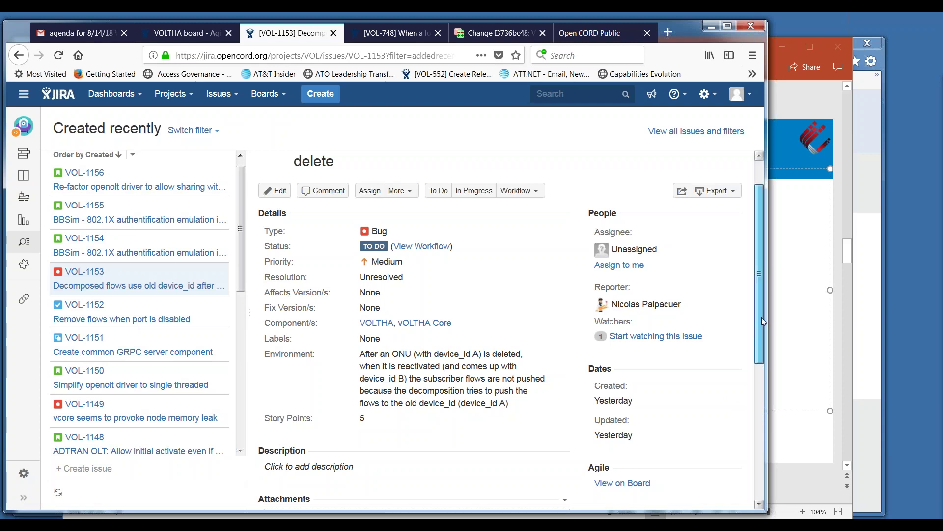
{"action": "left_click_drag", "start_coordinate": [762, 322], "coordinate": [759, 243]}
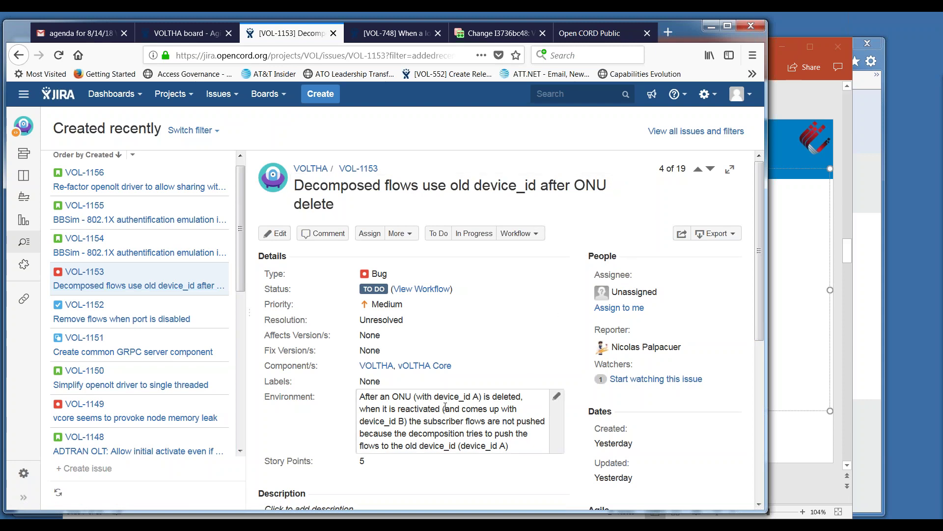
{"action": "left_click", "coordinate": [421, 397]}
{"action": "triple_click", "coordinate": [420, 396]}
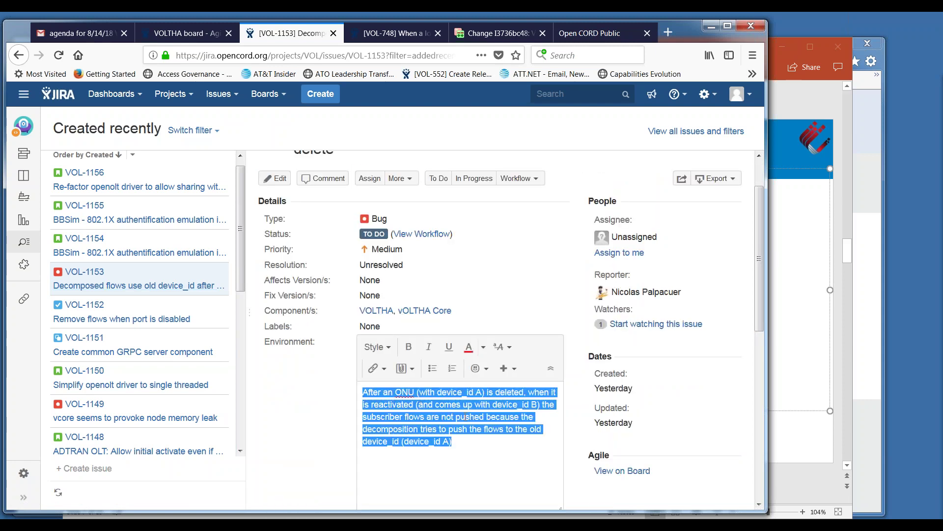
{"action": "left_click", "coordinate": [515, 409]}
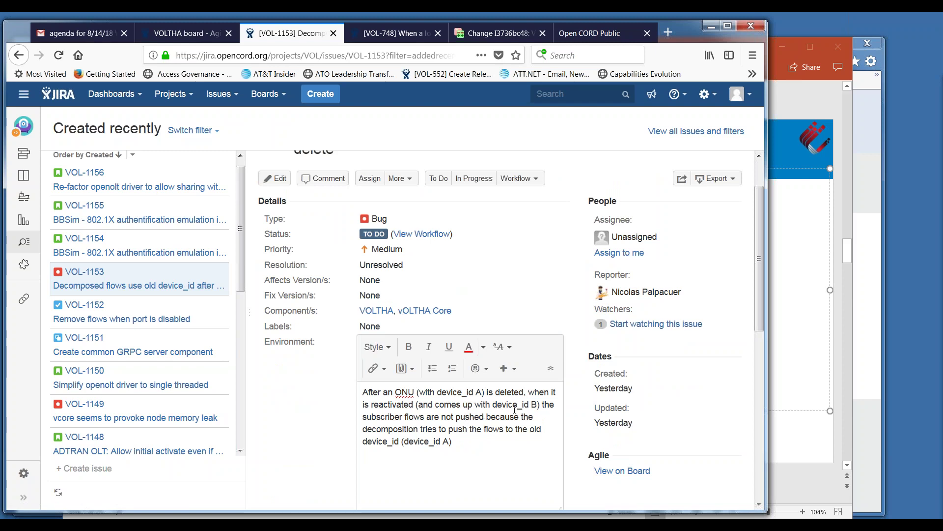
{"action": "left_click", "coordinate": [497, 406]}
{"action": "left_click_drag", "start_coordinate": [760, 314], "coordinate": [762, 293]}
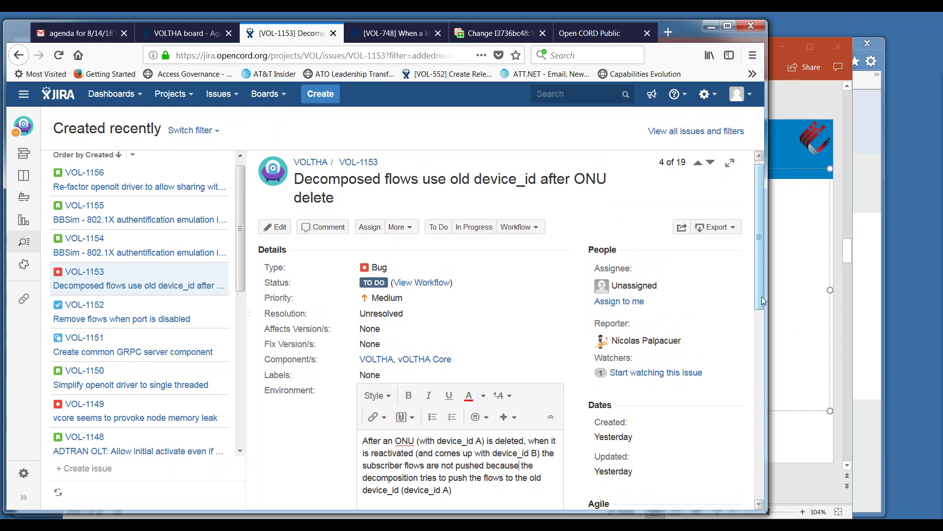
Set the fix version of VOL-1153 to VOLTHA v2.0 and save the field
{"action": "left_click", "coordinate": [393, 348]}
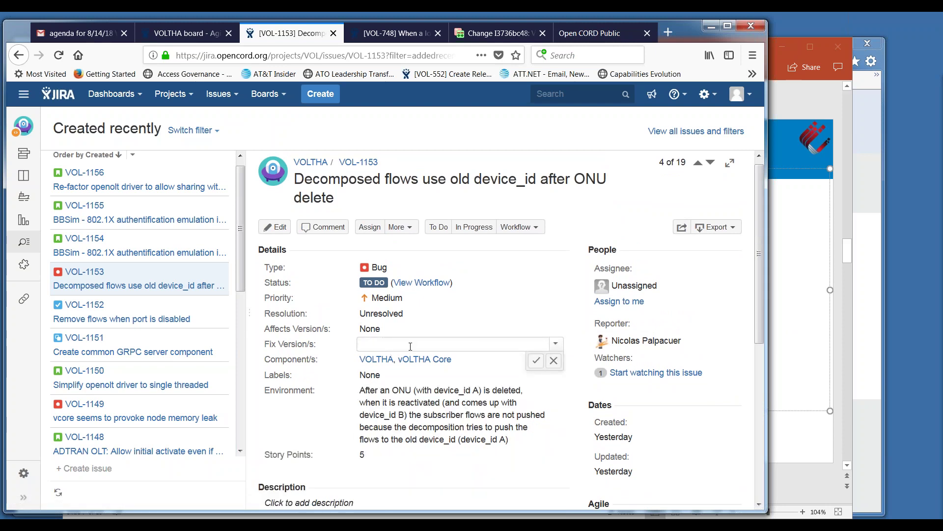
{"action": "left_click", "coordinate": [555, 346]}
{"action": "left_click", "coordinate": [194, 425]}
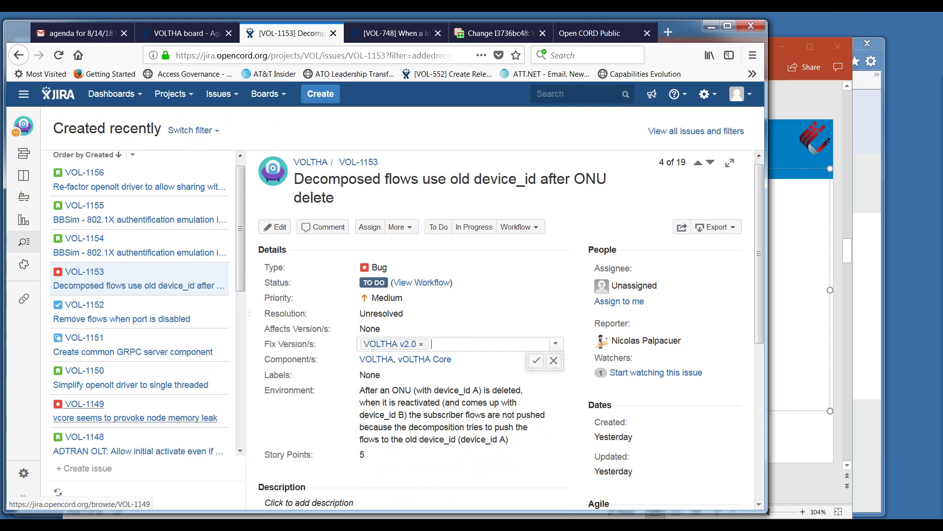
{"action": "left_click", "coordinate": [536, 360]}
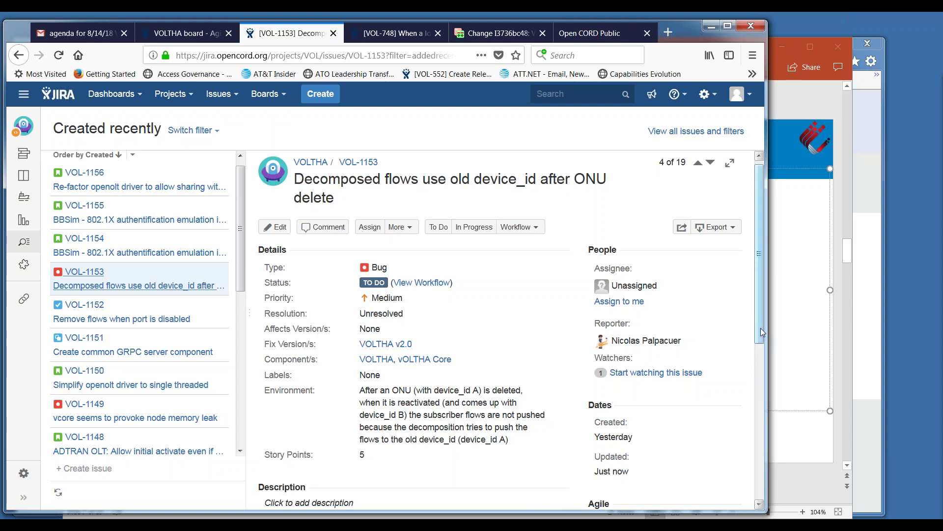
Highlight the part of VOL-1153's environment text about pushing the flows to the old device_id, and clear the highlight
{"action": "left_click_drag", "start_coordinate": [761, 328], "coordinate": [765, 377]}
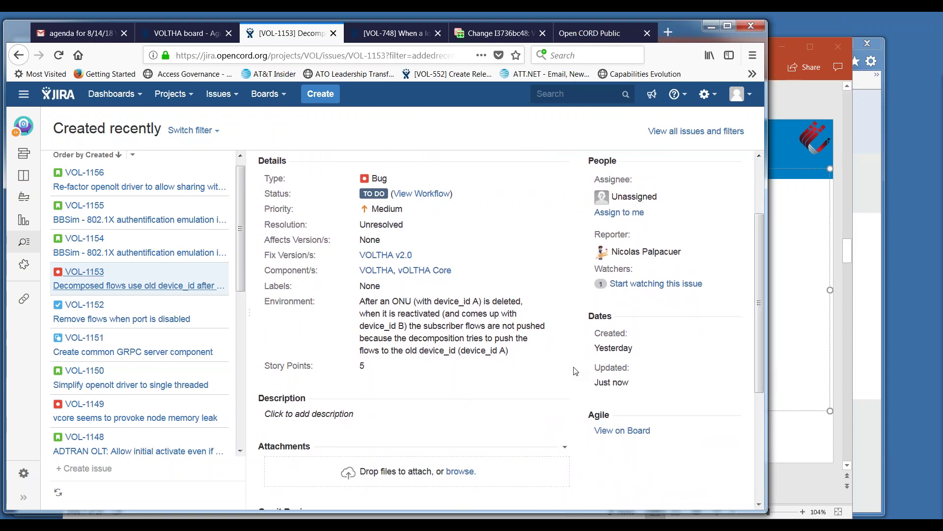
{"action": "left_click", "coordinate": [437, 340]}
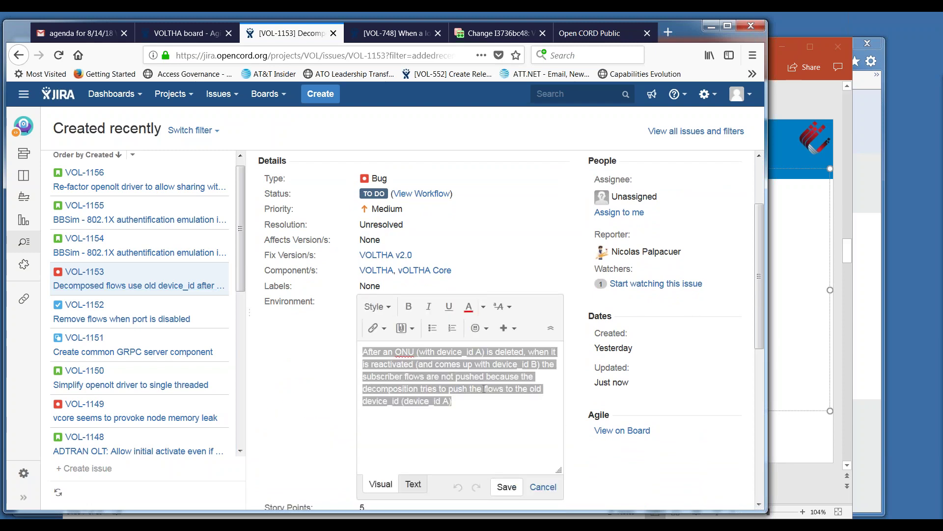
{"action": "left_click", "coordinate": [466, 380]}
{"action": "left_click_drag", "start_coordinate": [436, 389], "coordinate": [450, 415]}
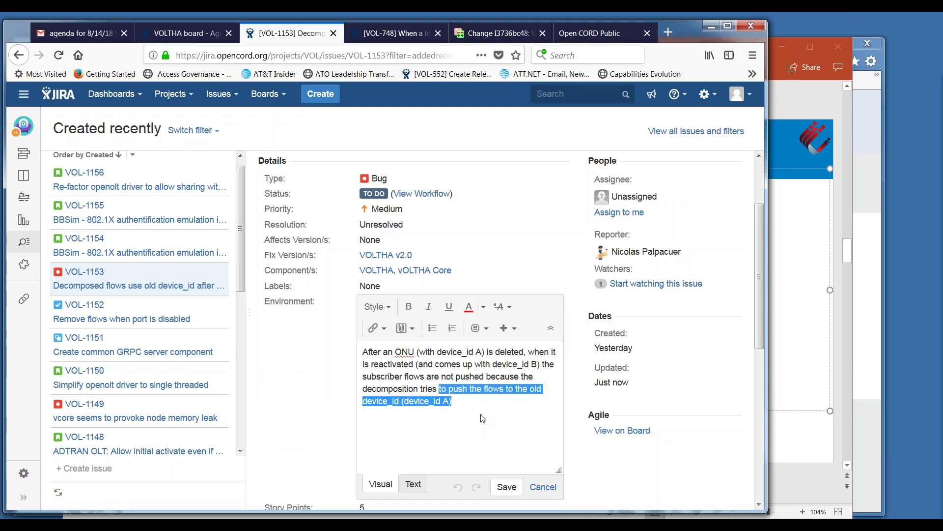
{"action": "left_click", "coordinate": [494, 376]}
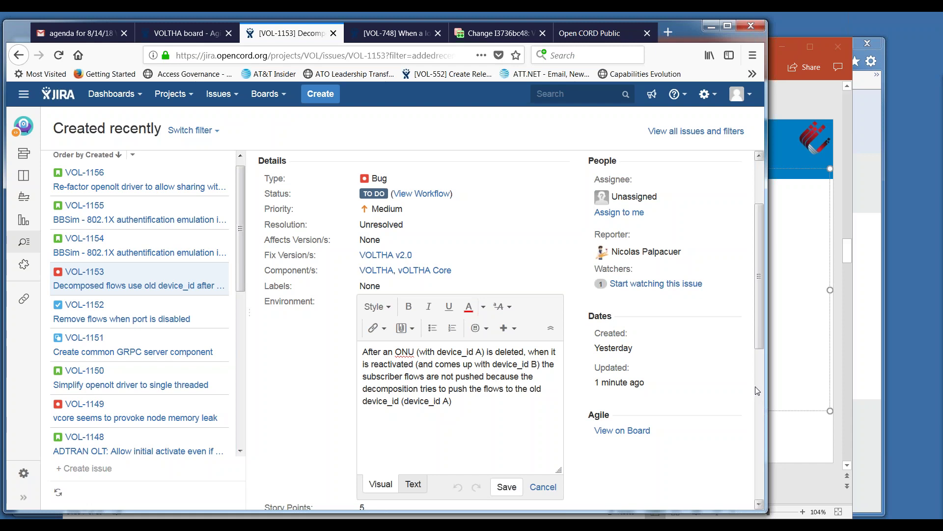
Open VOL-1153 for full editing and set its priority to High
{"action": "left_click_drag", "start_coordinate": [757, 332], "coordinate": [760, 306]}
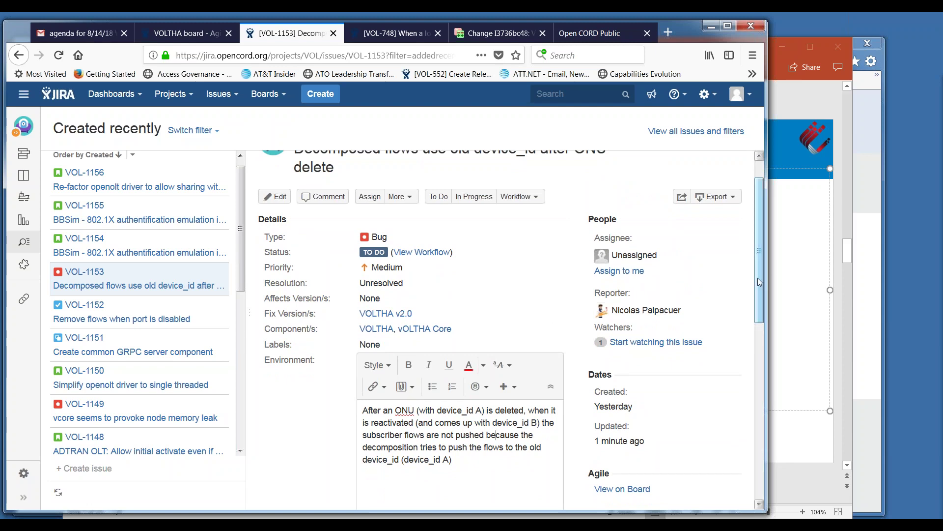
{"action": "left_click", "coordinate": [276, 197]}
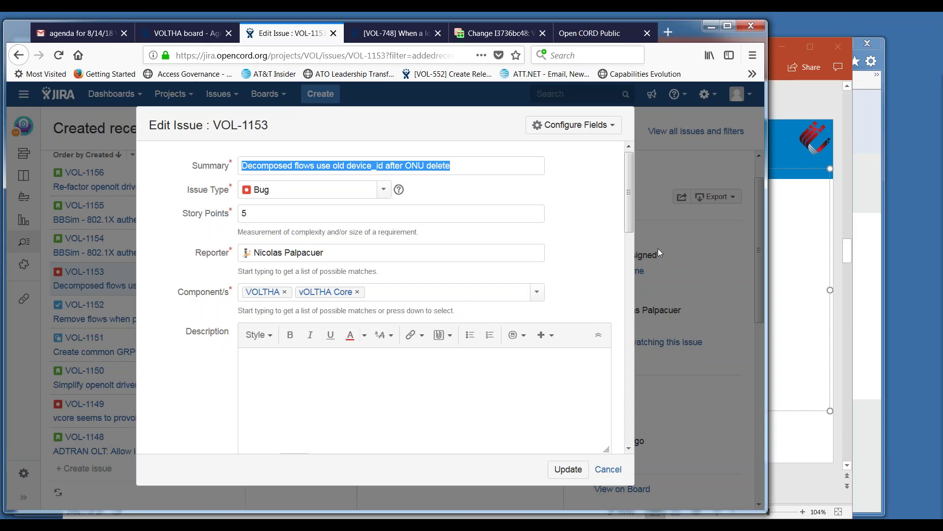
{"action": "left_click_drag", "start_coordinate": [629, 220], "coordinate": [630, 290]}
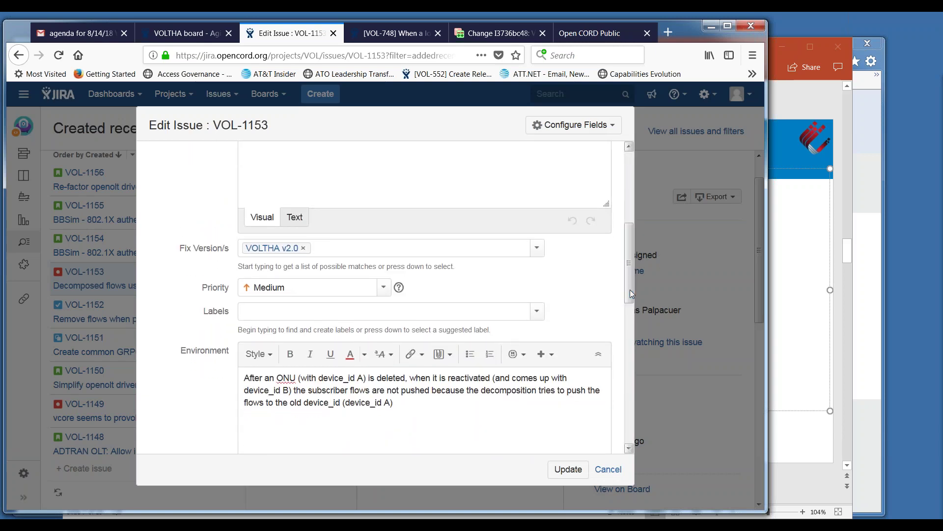
{"action": "left_click", "coordinate": [384, 293]}
{"action": "left_click", "coordinate": [327, 326]}
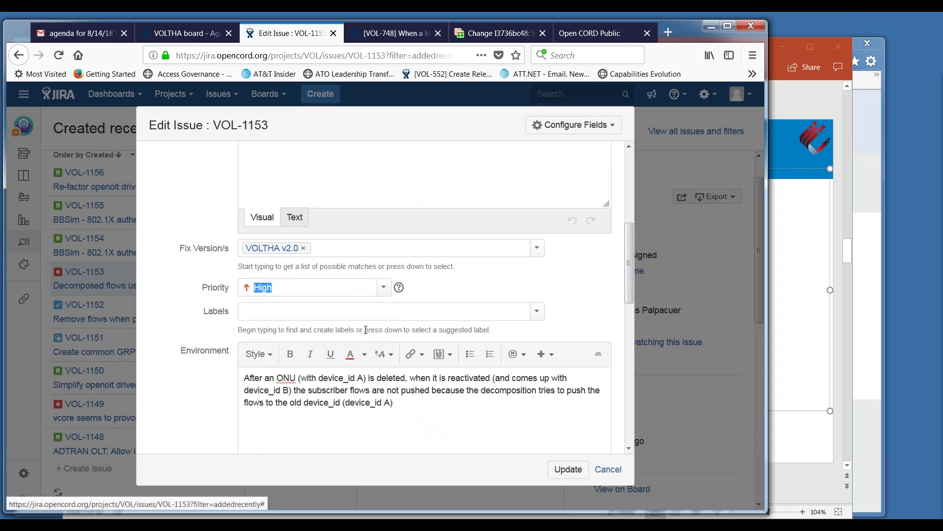
Assign VOL-1153 to the active sprint VOLTHA 2.0 Sprint 6, update the issue, and return to its title and details
{"action": "left_click_drag", "start_coordinate": [631, 279], "coordinate": [640, 394]}
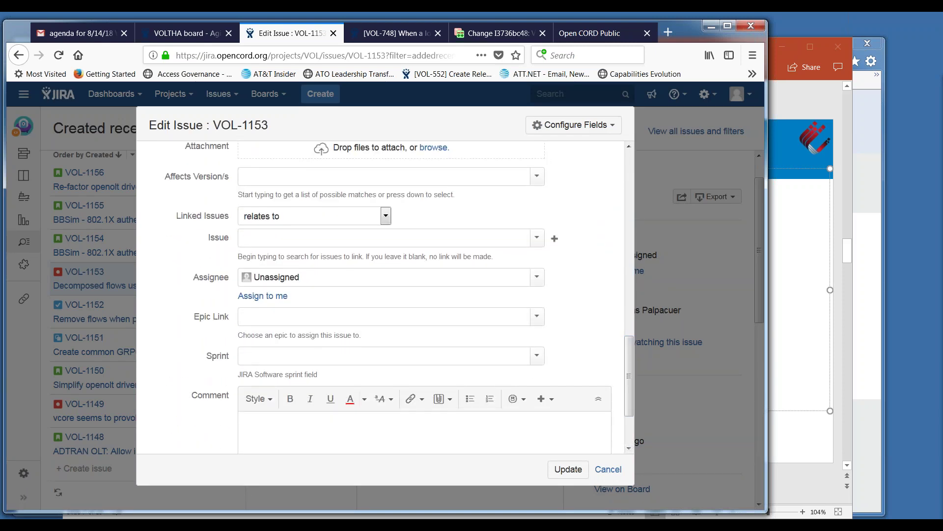
{"action": "left_click", "coordinate": [536, 356]}
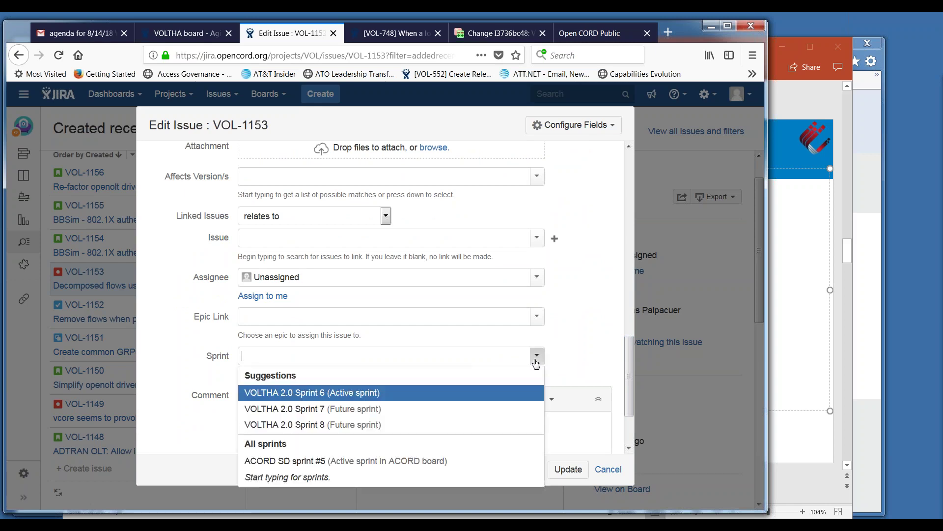
{"action": "left_click", "coordinate": [354, 393]}
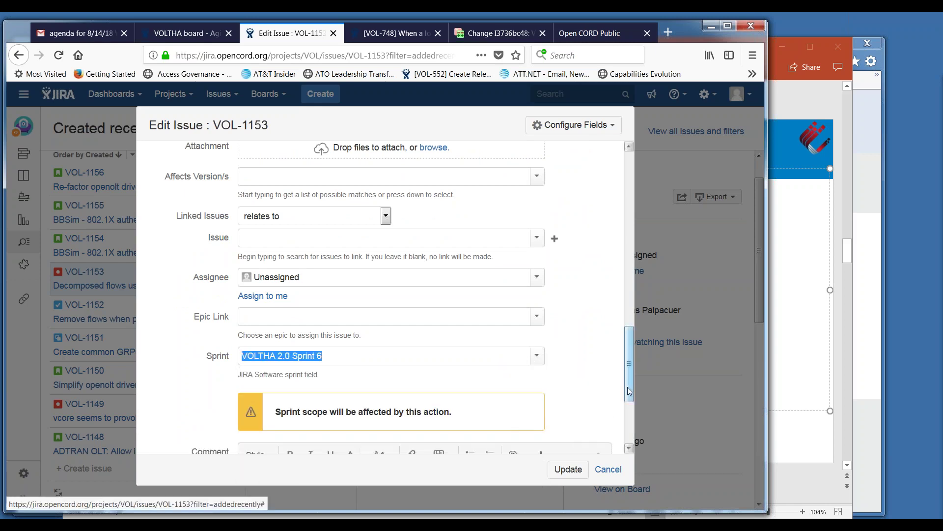
{"action": "left_click_drag", "start_coordinate": [627, 387], "coordinate": [635, 434]}
{"action": "left_click", "coordinate": [571, 469]}
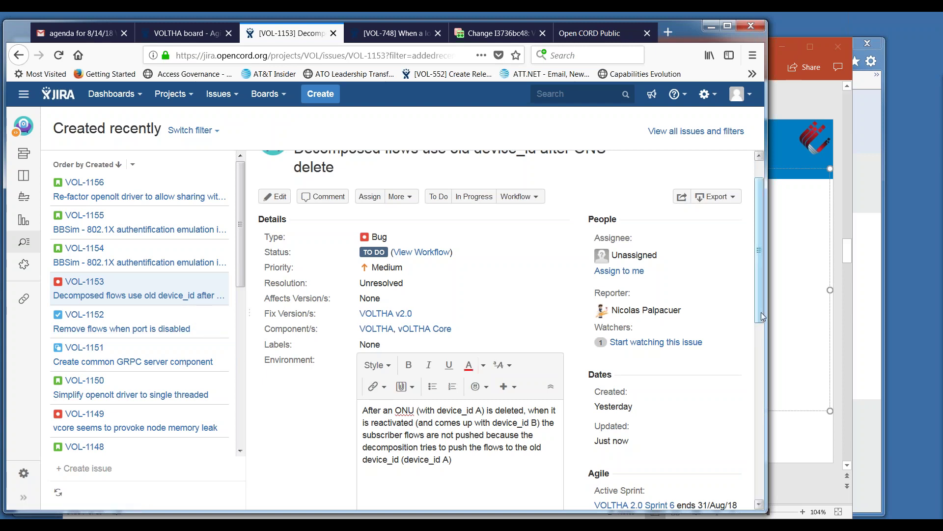
{"action": "scroll", "coordinate": [760, 264], "scroll_direction": "up", "scroll_amount": 2}
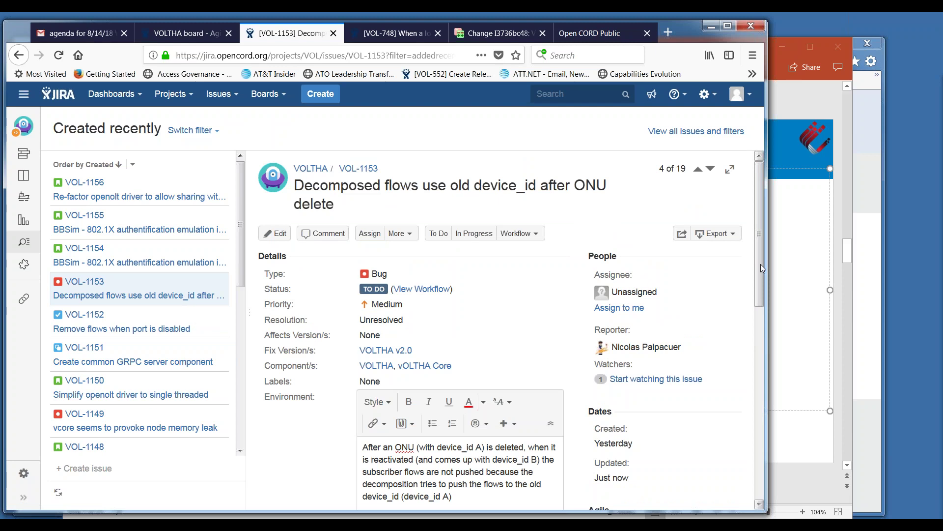
{"action": "left_click", "coordinate": [760, 264]}
{"action": "left_click_drag", "start_coordinate": [761, 264], "coordinate": [759, 240]}
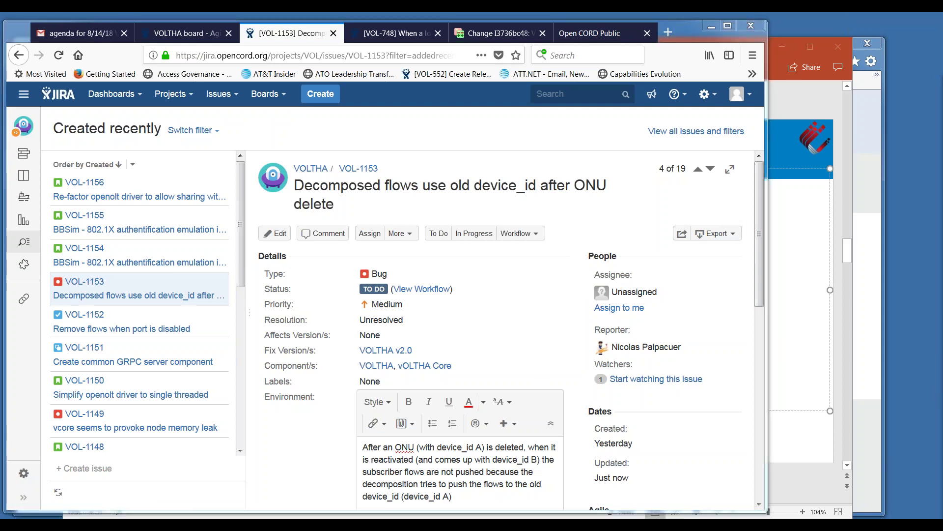
Show VOL-1154 and VOL-1155 on 802.1X authentication emulation in BBSim, and review their details and descriptions
{"action": "left_click", "coordinate": [144, 266]}
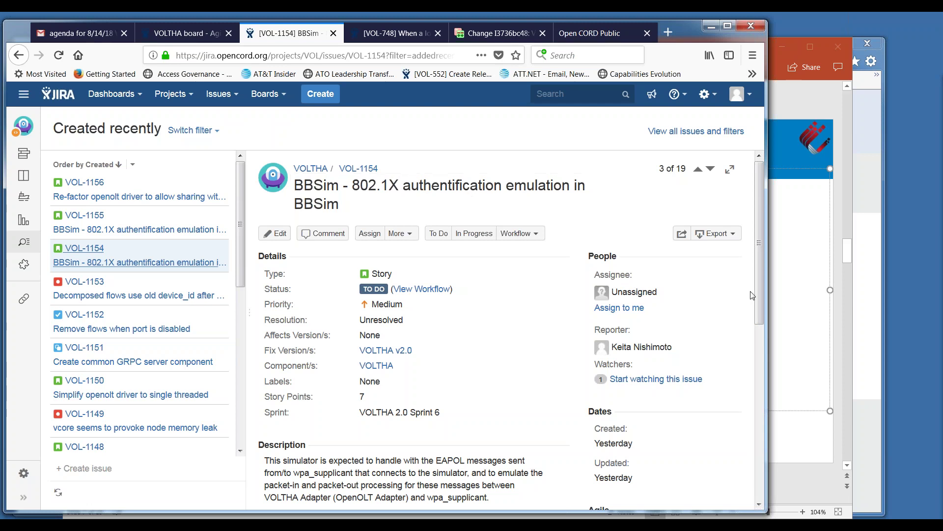
{"action": "left_click_drag", "start_coordinate": [763, 287], "coordinate": [762, 339]}
{"action": "left_click", "coordinate": [183, 229]}
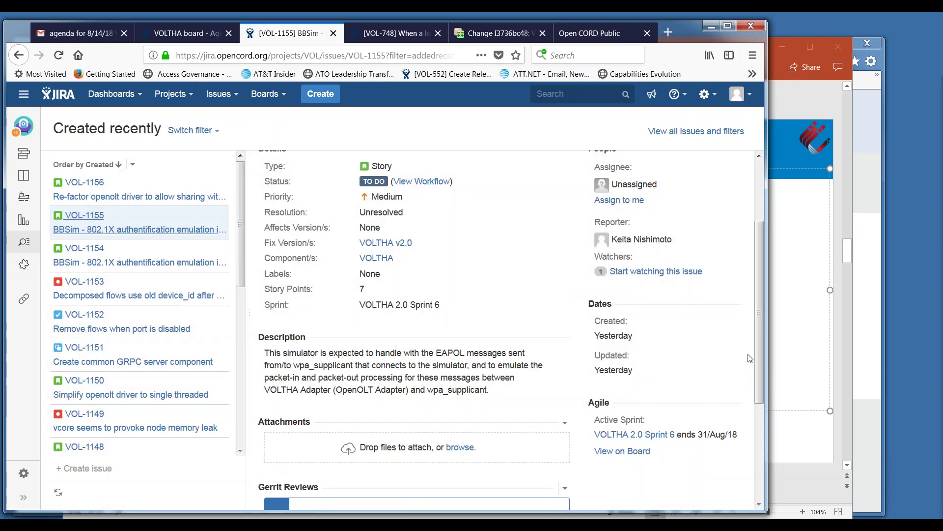
{"action": "scroll", "coordinate": [759, 356], "scroll_direction": "down", "scroll_amount": 3}
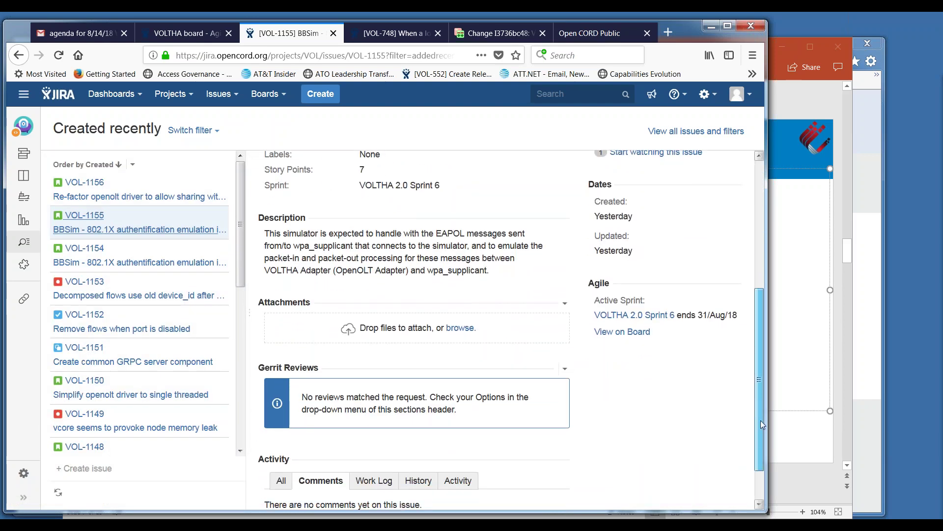
Compare the details and descriptions of the two BBSim 802.1X authentication stories, VOL-1155 and VOL-1154
{"action": "scroll", "coordinate": [758, 344], "scroll_direction": "up", "scroll_amount": 5}
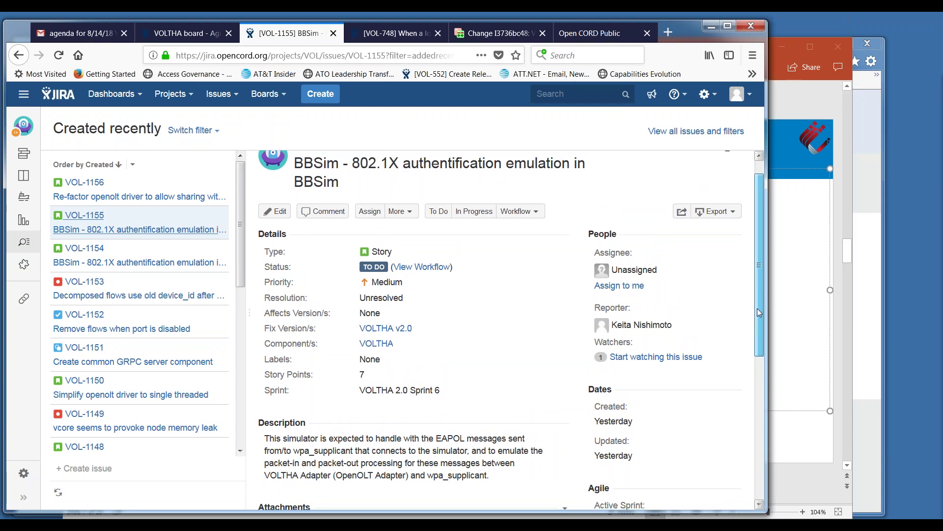
{"action": "left_click_drag", "start_coordinate": [757, 300], "coordinate": [759, 383]}
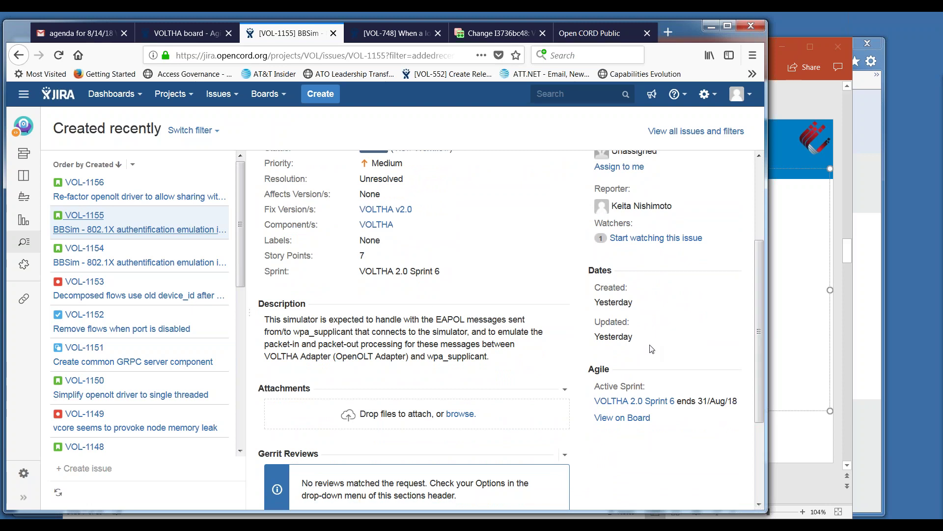
{"action": "left_click", "coordinate": [229, 264]}
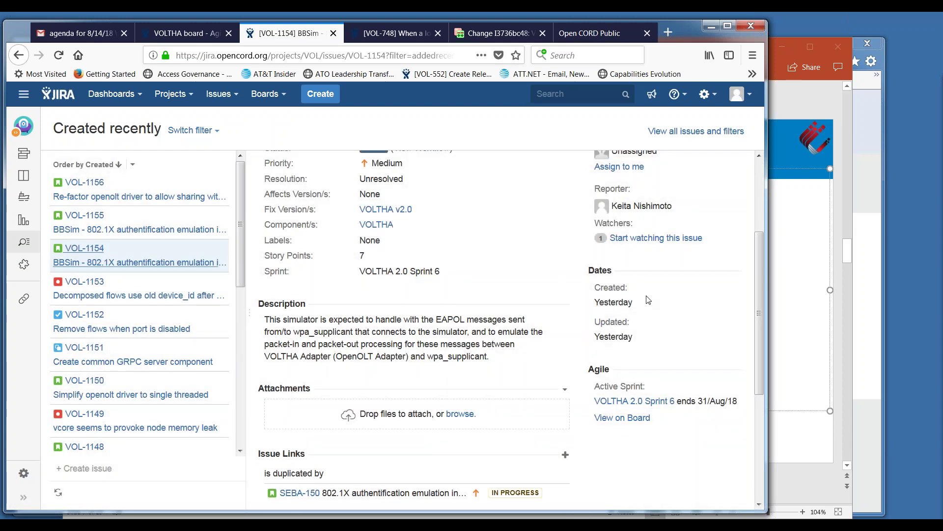
{"action": "mouse_move", "coordinate": [758, 294]}
{"action": "left_mouse_down"}
{"action": "mouse_move", "coordinate": [757, 323]}
{"action": "mouse_move", "coordinate": [759, 286]}
{"action": "left_mouse_up"}
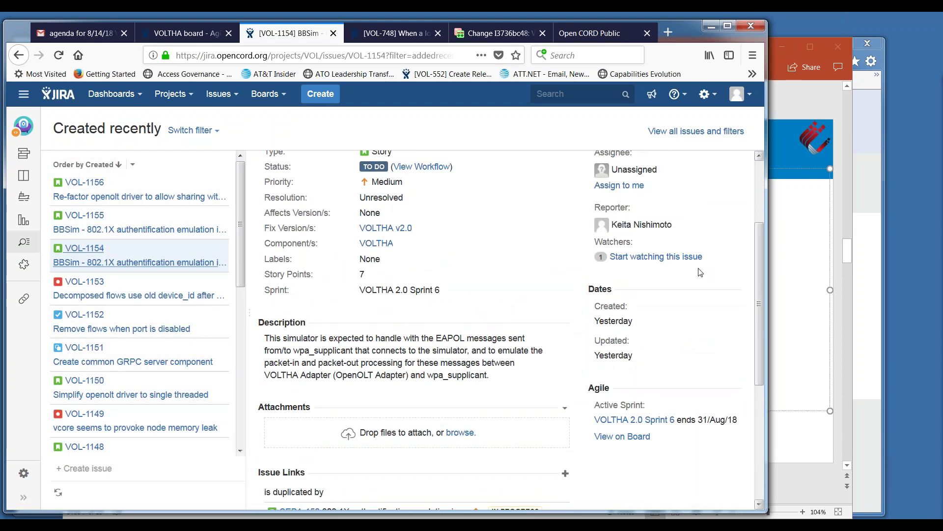
{"action": "left_click", "coordinate": [154, 230]}
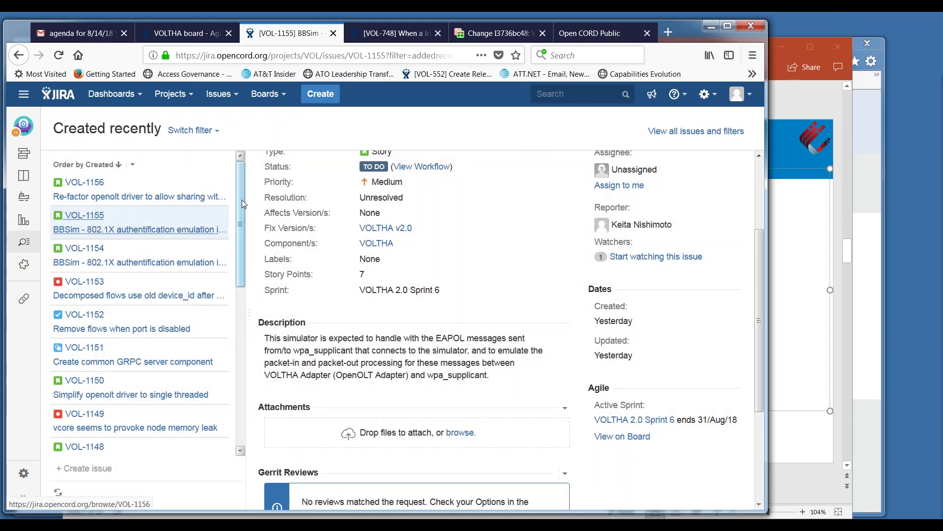
Show VOL-1156 on re-factoring the openolt driver and review its details and description
{"action": "left_click", "coordinate": [166, 197]}
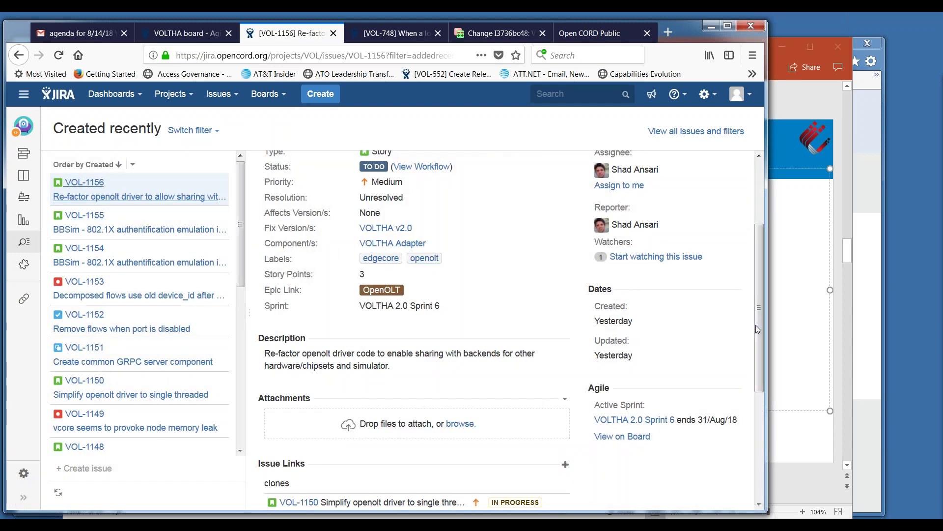
{"action": "left_click_drag", "start_coordinate": [760, 320], "coordinate": [769, 246]}
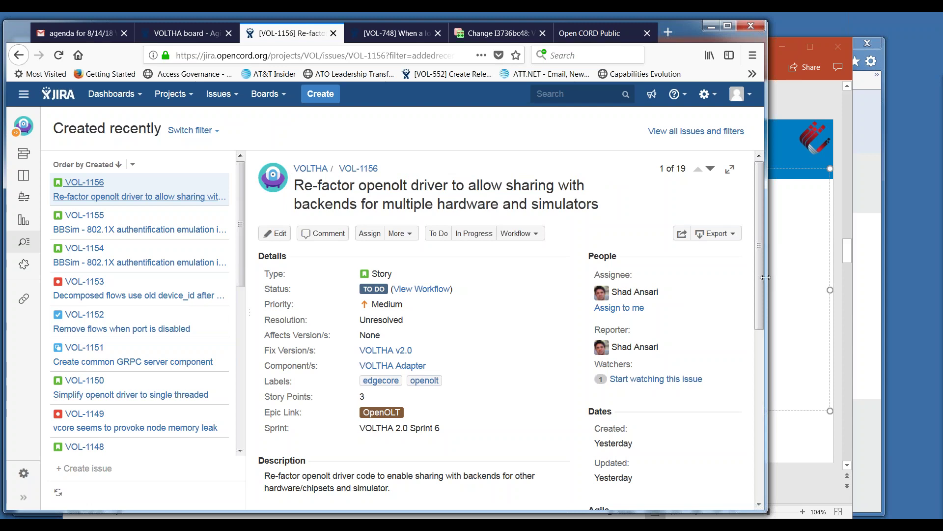
{"action": "left_click_drag", "start_coordinate": [762, 282], "coordinate": [763, 323]}
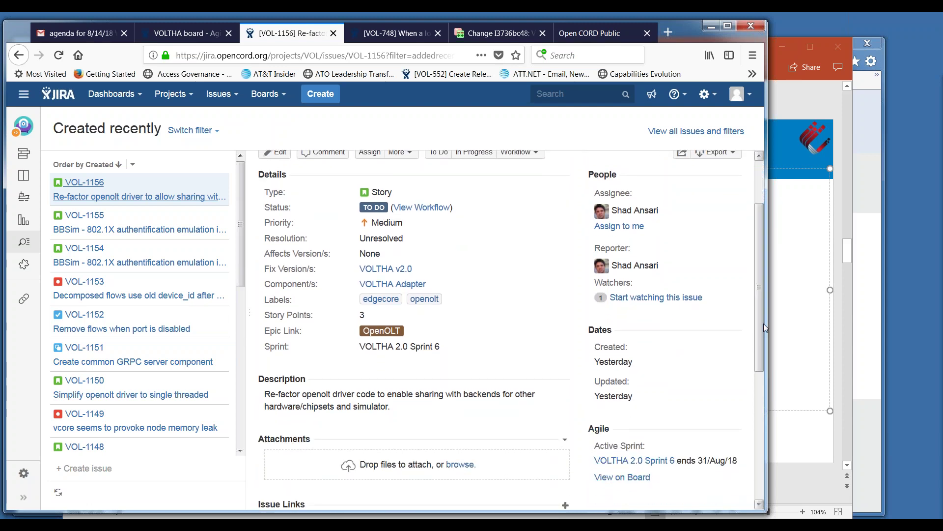
Refresh the recently created issues and review the gRPC sub-tasks VOL-1157 and VOL-1158
{"action": "key", "text": "F5"}
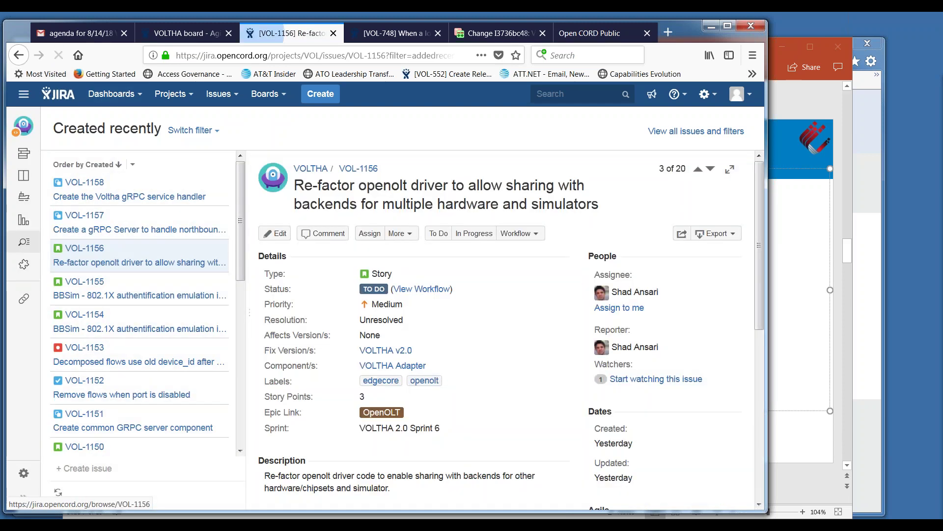
{"action": "left_click", "coordinate": [187, 229]}
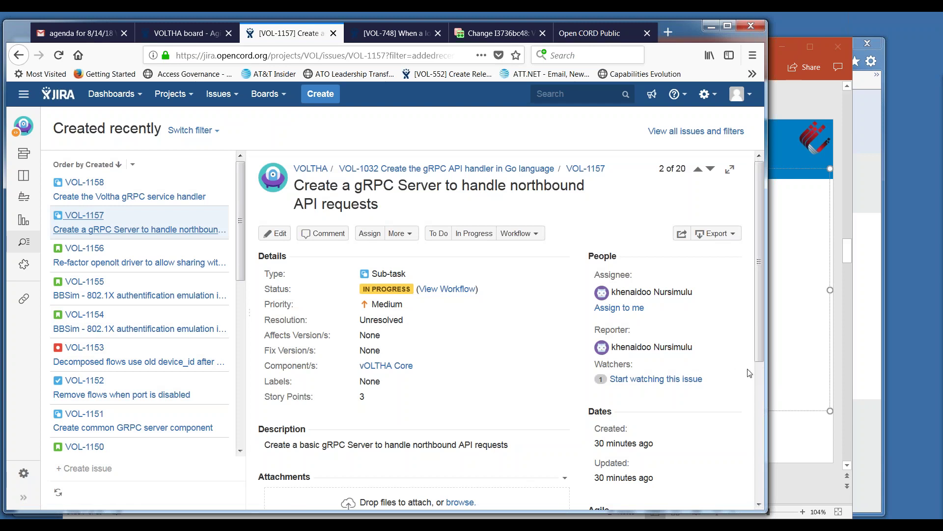
{"action": "mouse_move", "coordinate": [760, 342]}
{"action": "left_mouse_down"}
{"action": "mouse_move", "coordinate": [762, 473]}
{"action": "mouse_move", "coordinate": [765, 356]}
{"action": "left_mouse_up"}
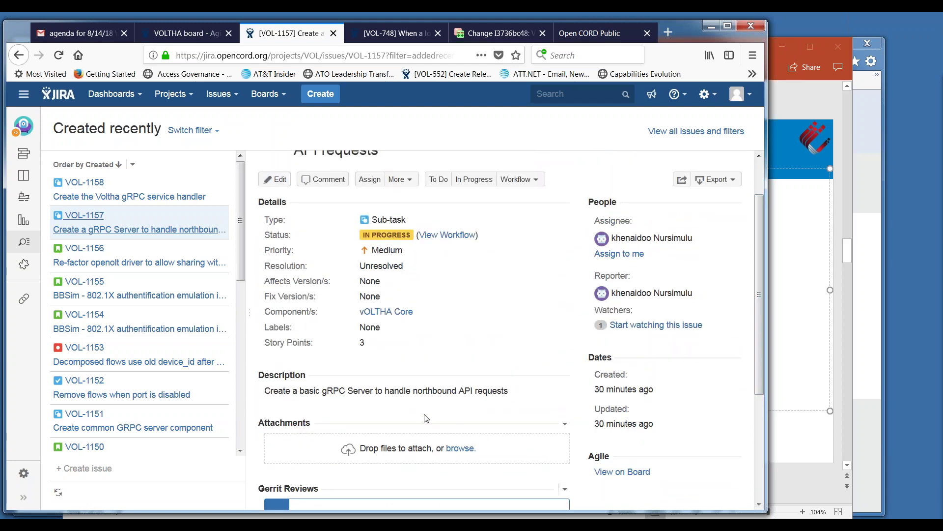
{"action": "left_click_drag", "start_coordinate": [763, 318], "coordinate": [762, 287]}
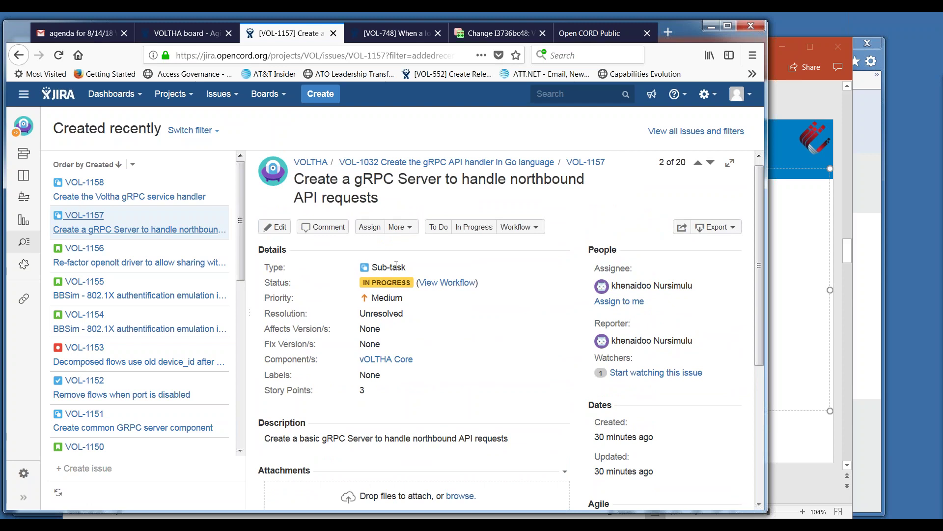
{"action": "left_click", "coordinate": [160, 198]}
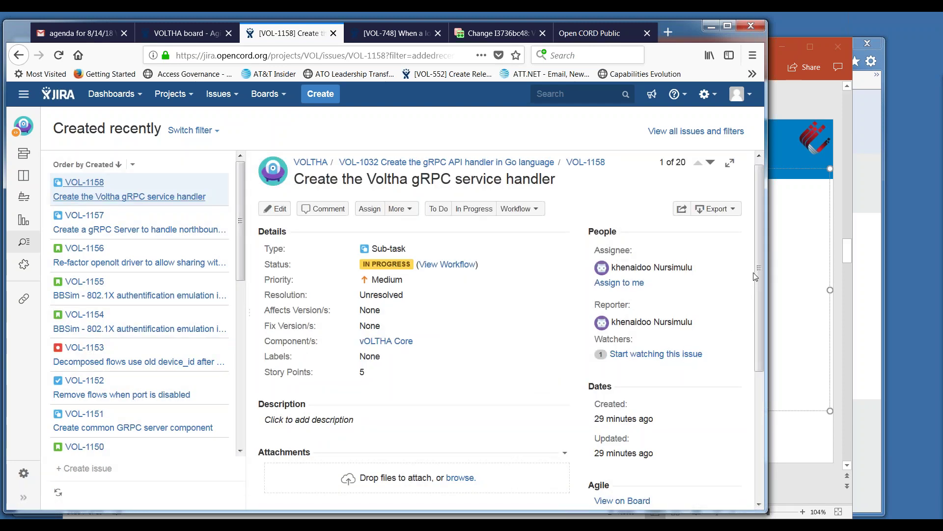
{"action": "mouse_move", "coordinate": [759, 276]}
{"action": "left_mouse_down"}
{"action": "mouse_move", "coordinate": [765, 329]}
{"action": "mouse_move", "coordinate": [762, 269]}
{"action": "left_mouse_up"}
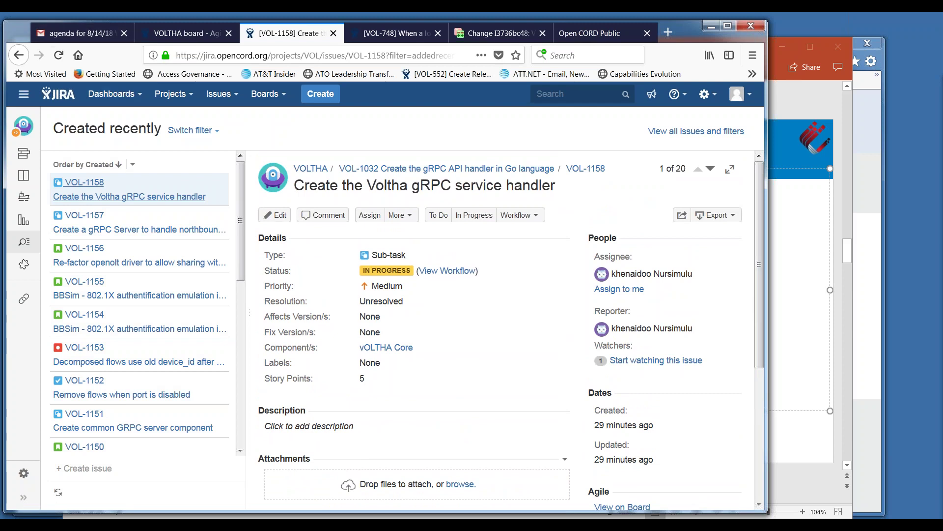
{"action": "left_click", "coordinate": [59, 55]}
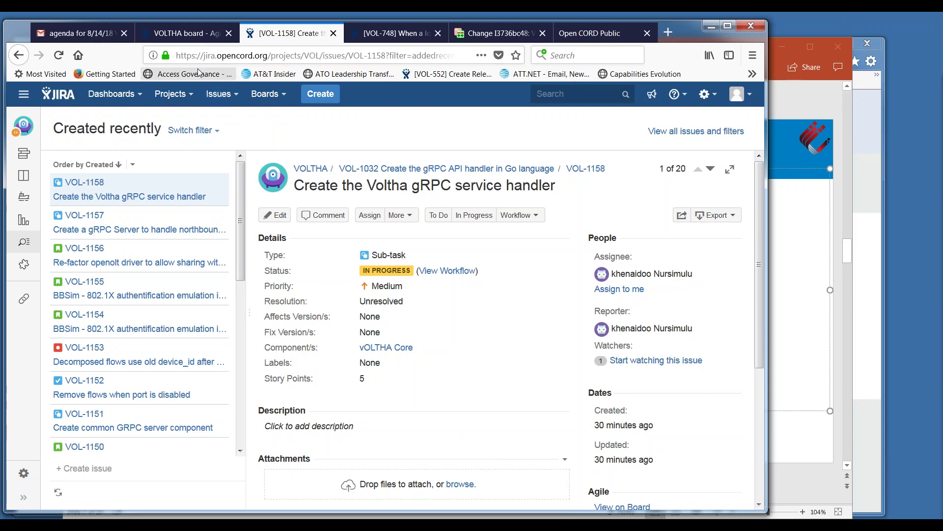
Return to the agenda e-mail and highlight the line about prioritized backlog issues that can be pulled in to sprint 6 scope
{"action": "left_click", "coordinate": [87, 31]}
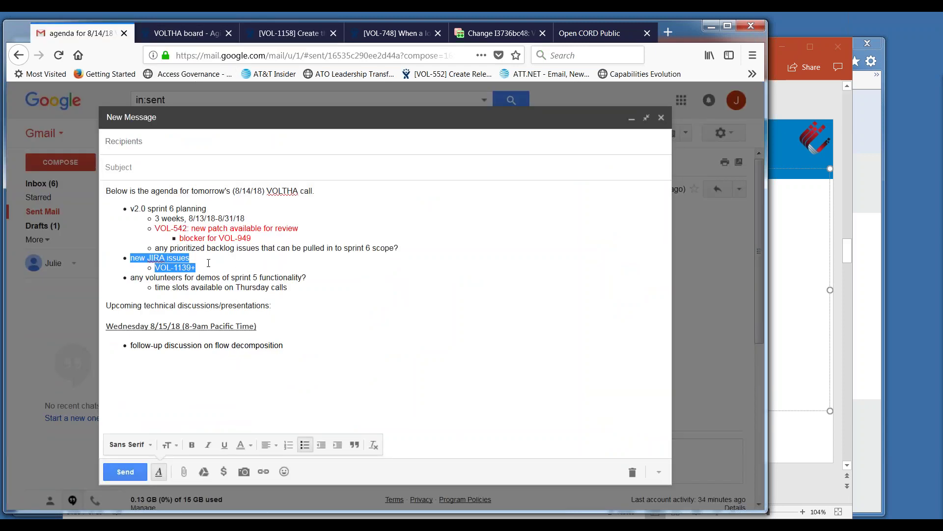
{"action": "left_click", "coordinate": [263, 263]}
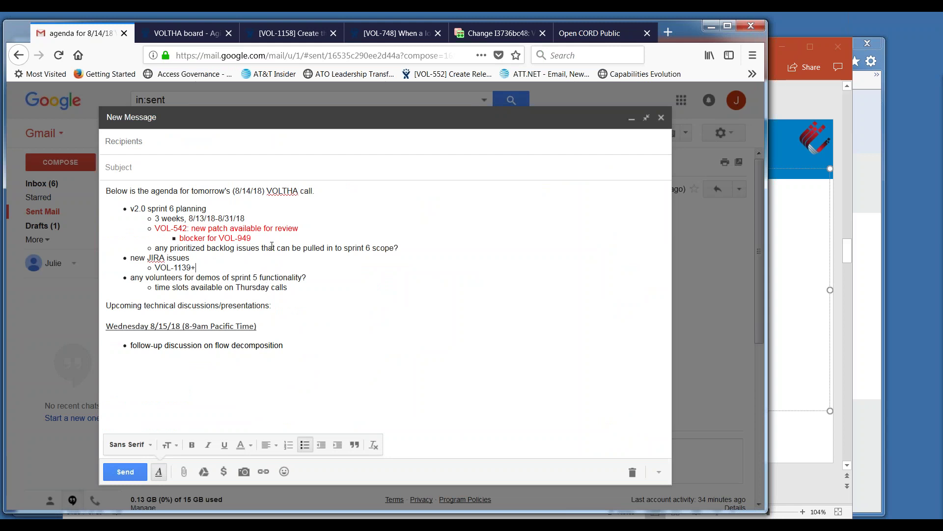
{"action": "triple_click", "coordinate": [268, 248]}
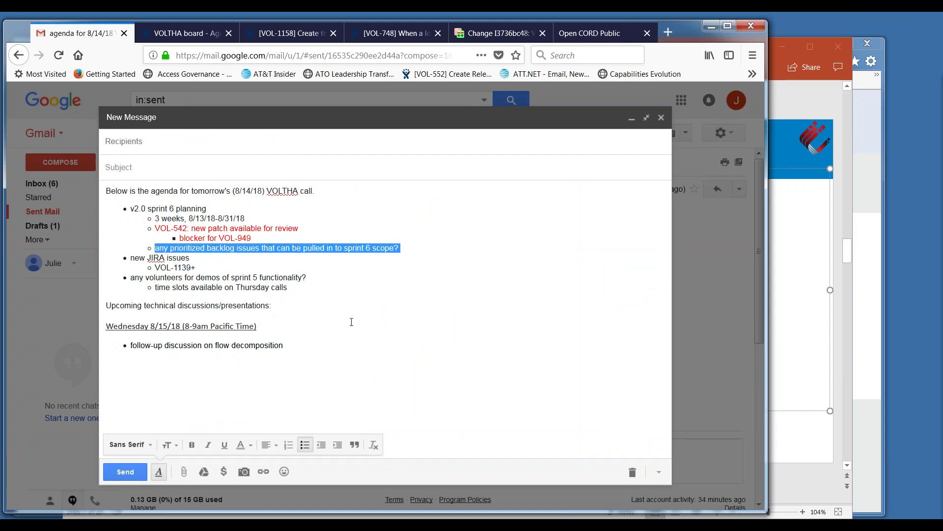
On the VOLTHA board backlog, review the full workload by assignee for VOLTHA 2.0 Sprint 6 and close it
{"action": "left_click", "coordinate": [201, 37]}
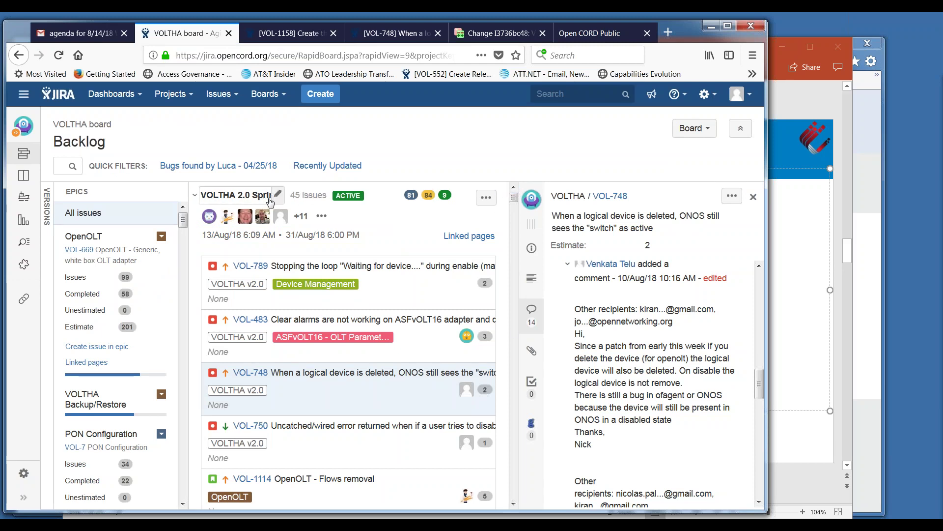
{"action": "left_click", "coordinate": [325, 217]}
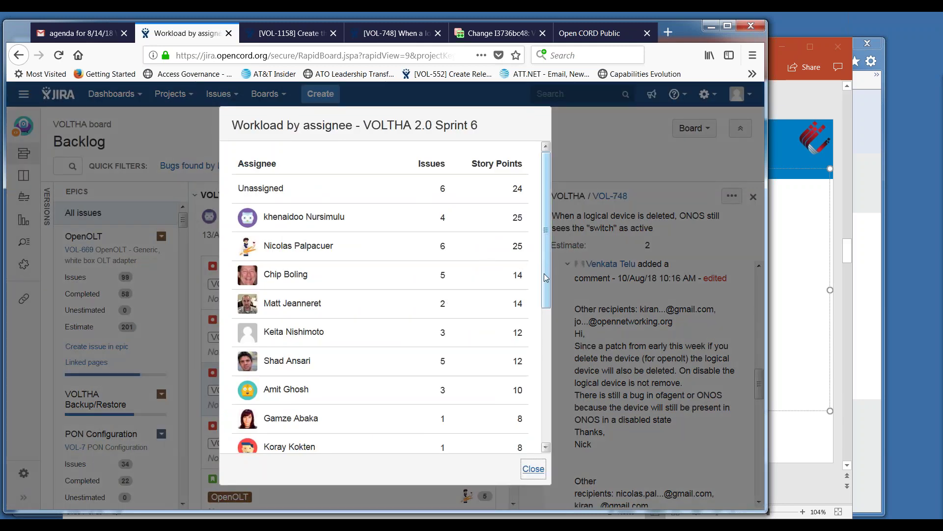
{"action": "scroll", "coordinate": [542, 340], "scroll_direction": "down", "scroll_amount": 1}
{"action": "scroll", "coordinate": [542, 340], "scroll_direction": "down", "scroll_amount": 4}
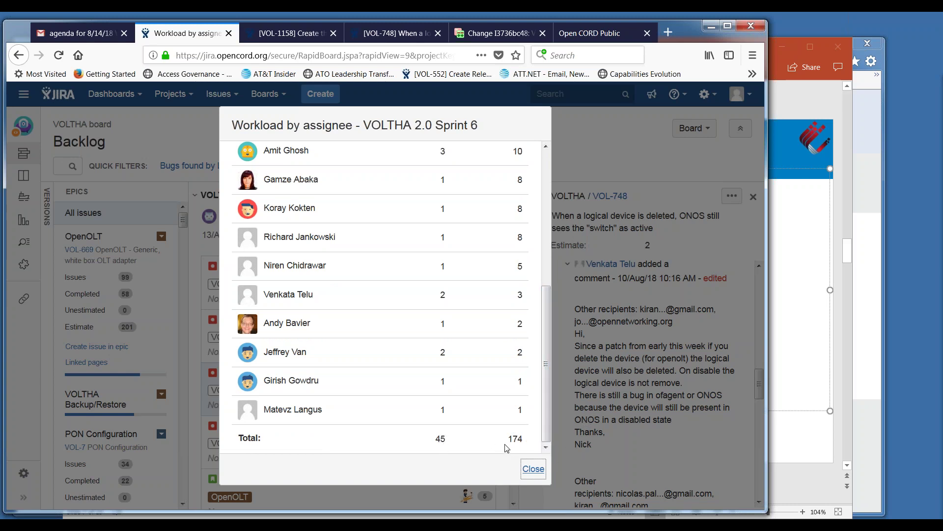
{"action": "scroll", "coordinate": [547, 444], "scroll_direction": "up", "scroll_amount": 5}
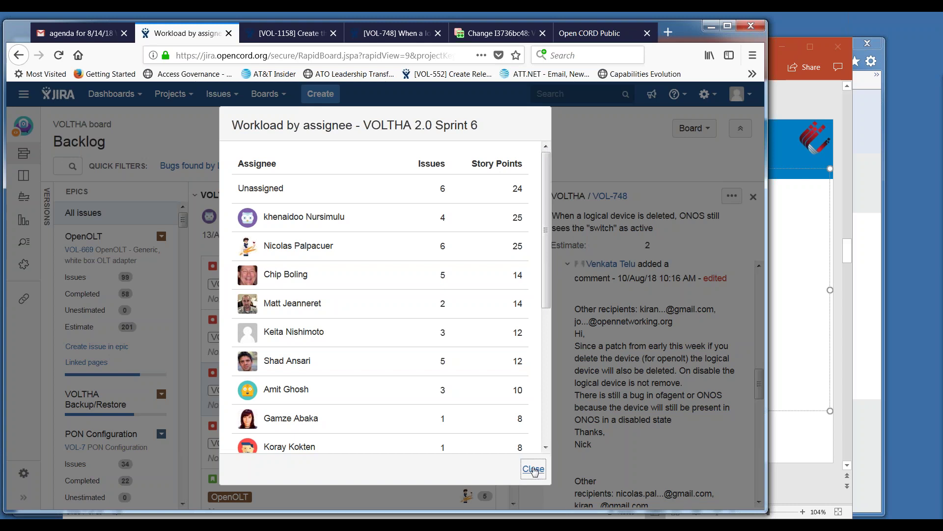
{"action": "left_click", "coordinate": [535, 470]}
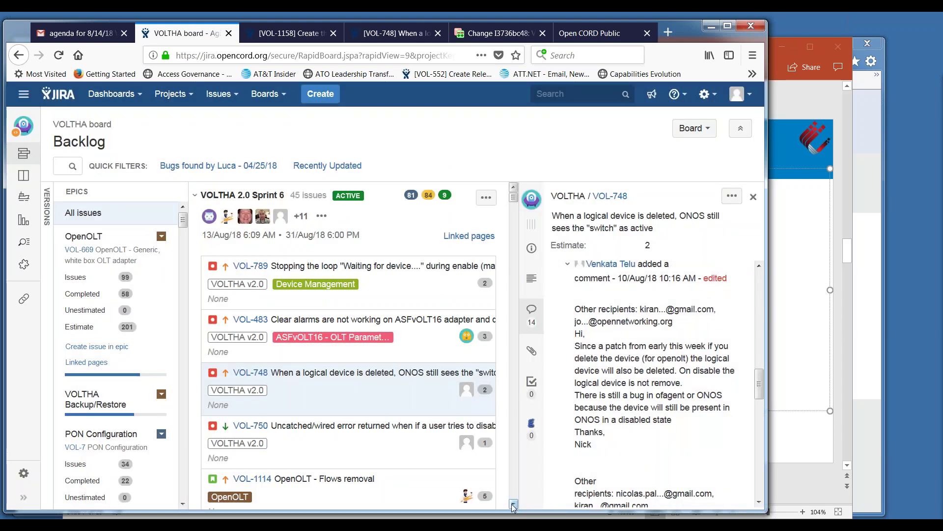
Close the VOL-748 detail view and look through the sprint issues and the prioritized issues in the Backlog section
{"action": "left_click", "coordinate": [754, 197]}
{"action": "left_click", "coordinate": [760, 504]}
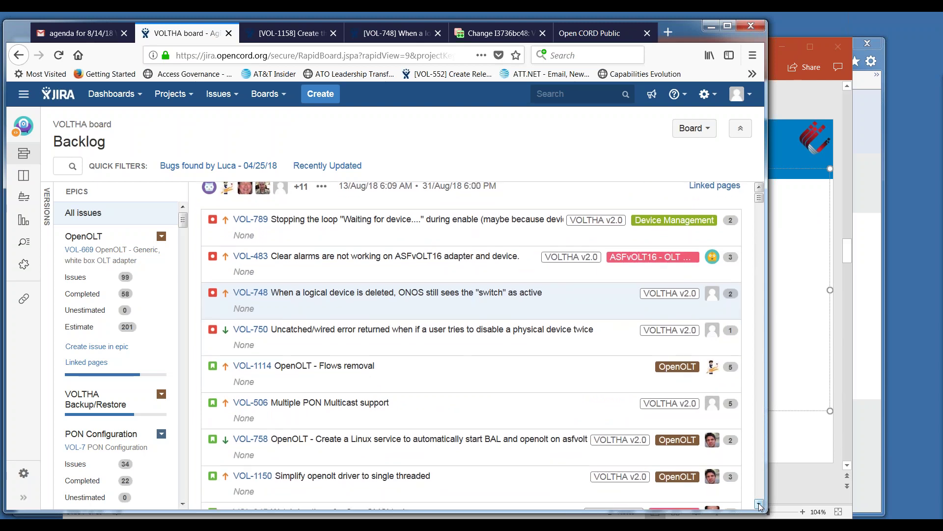
{"action": "left_click", "coordinate": [760, 504]}
{"action": "scroll", "coordinate": [763, 494], "scroll_direction": "down", "scroll_amount": 15}
{"action": "scroll", "coordinate": [763, 494], "scroll_direction": "down", "scroll_amount": 10}
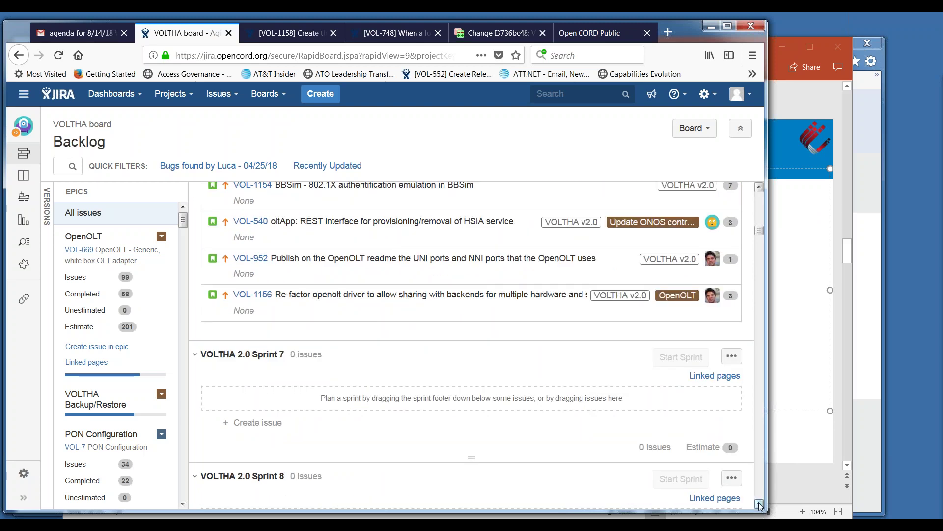
{"action": "scroll", "coordinate": [760, 507], "scroll_direction": "down", "scroll_amount": 4}
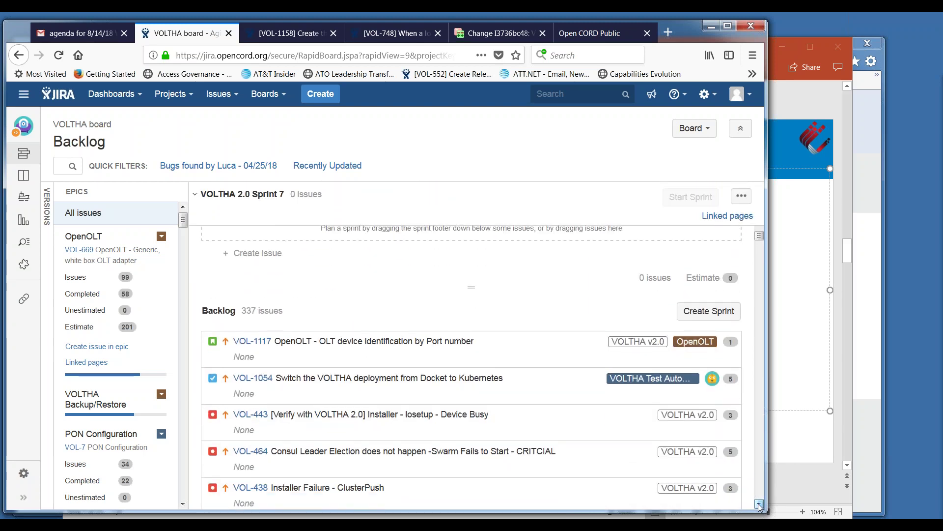
{"action": "scroll", "coordinate": [760, 506], "scroll_direction": "down", "scroll_amount": 1}
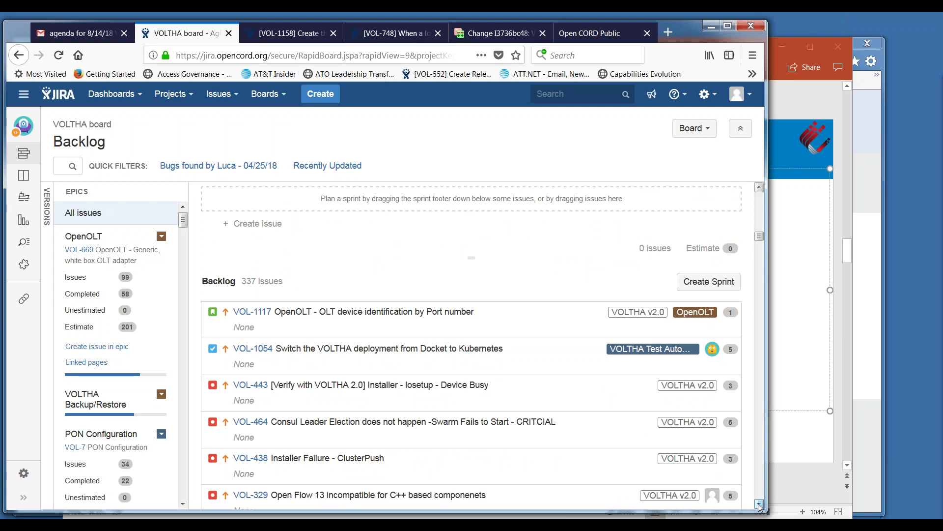
{"action": "left_click", "coordinate": [760, 504]}
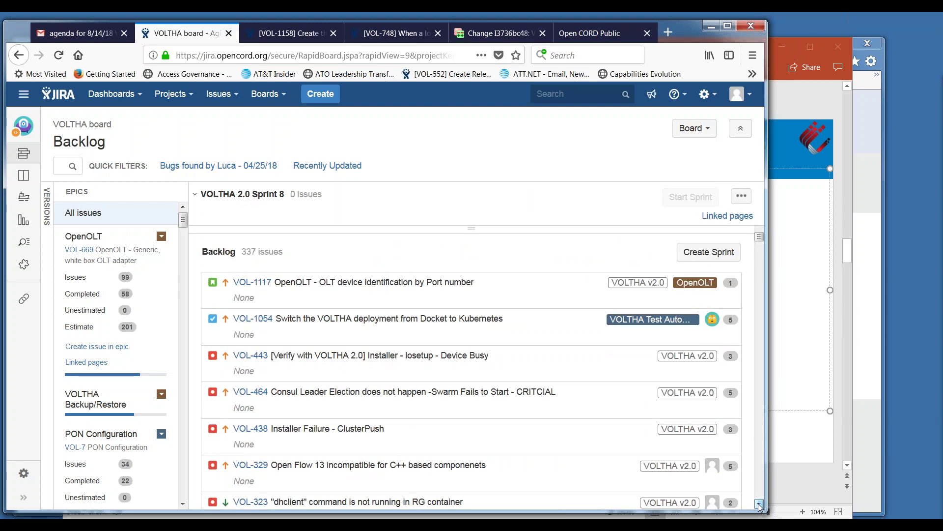
{"action": "left_click", "coordinate": [760, 504]}
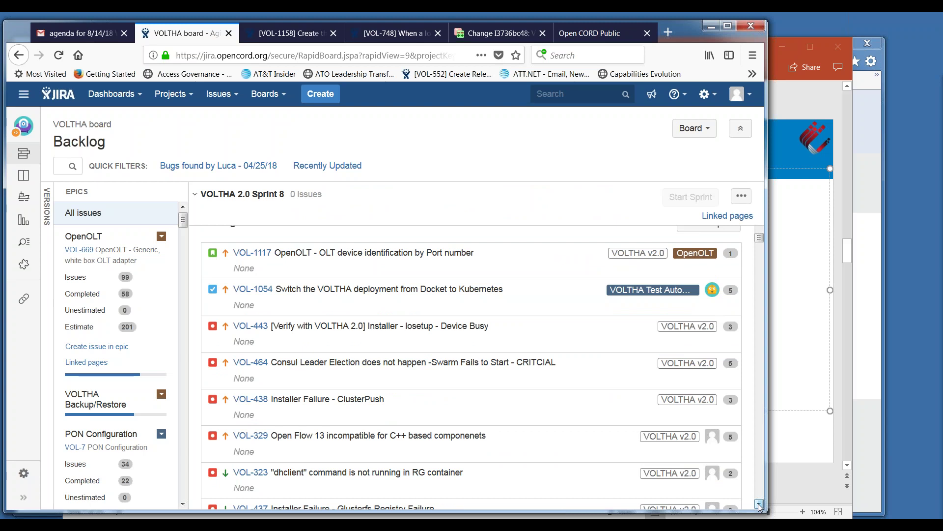
{"action": "left_click", "coordinate": [760, 505]}
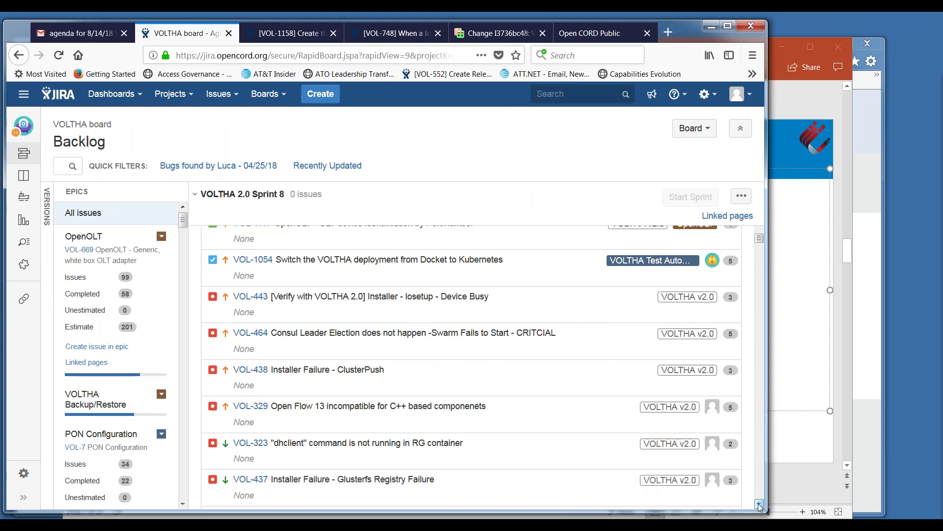
{"action": "left_click", "coordinate": [760, 504]}
{"action": "left_click", "coordinate": [760, 504]}
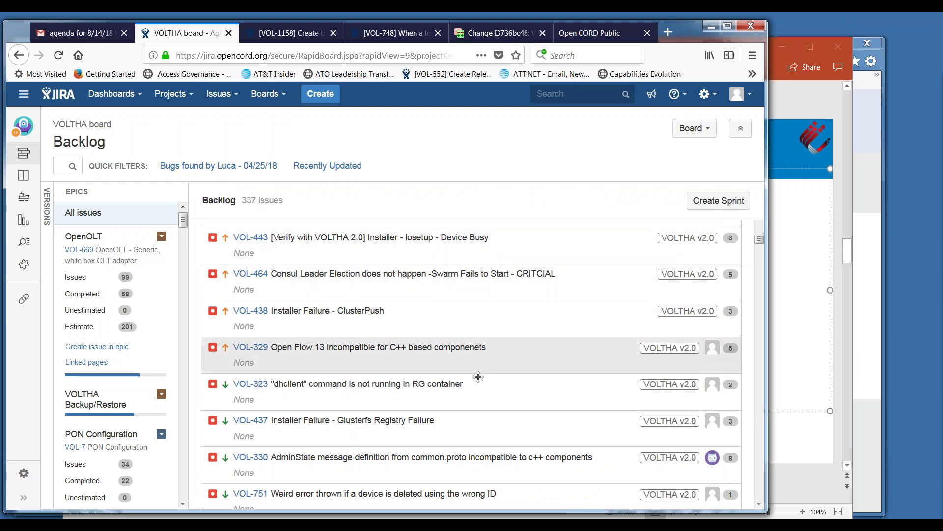
{"action": "left_click", "coordinate": [760, 504]}
{"action": "left_click_drag", "start_coordinate": [759, 504], "coordinate": [759, 504]}
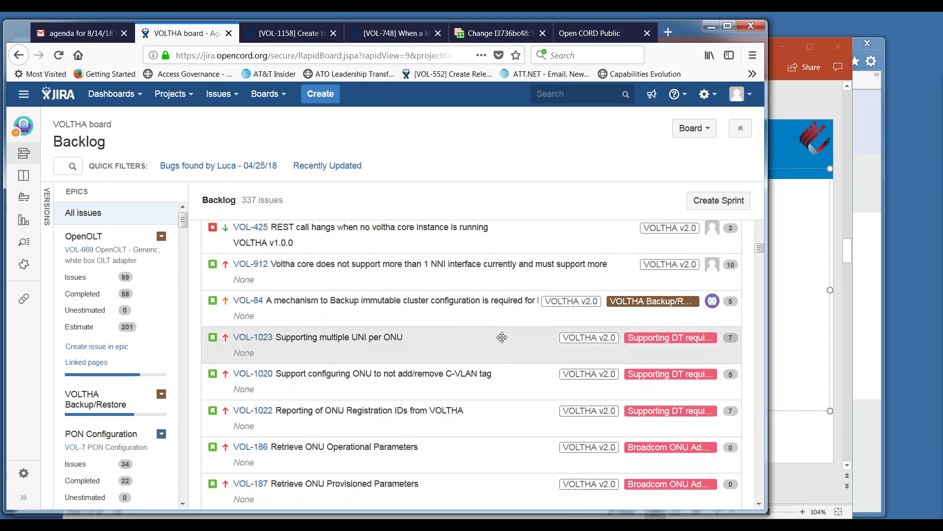
Show the details of VOL-912 on supporting more than 1 NNI interface and examine the backlog issues ranked below it
{"action": "left_click", "coordinate": [470, 273]}
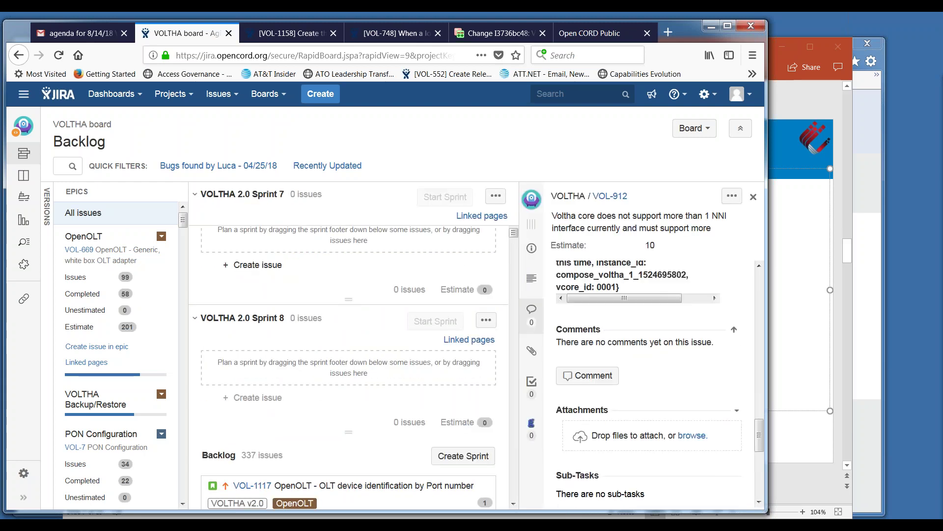
{"action": "scroll", "coordinate": [516, 489], "scroll_direction": "down", "scroll_amount": 5}
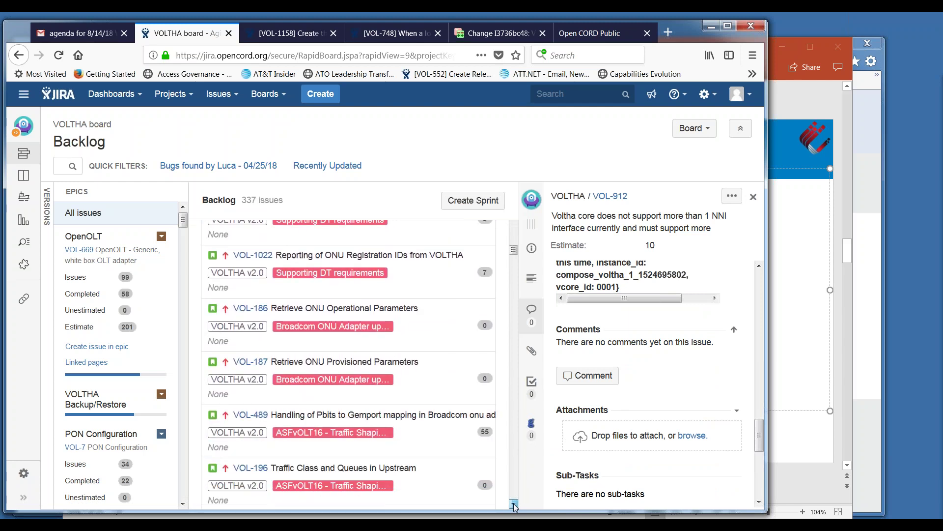
{"action": "scroll", "coordinate": [514, 506], "scroll_direction": "down", "scroll_amount": 5}
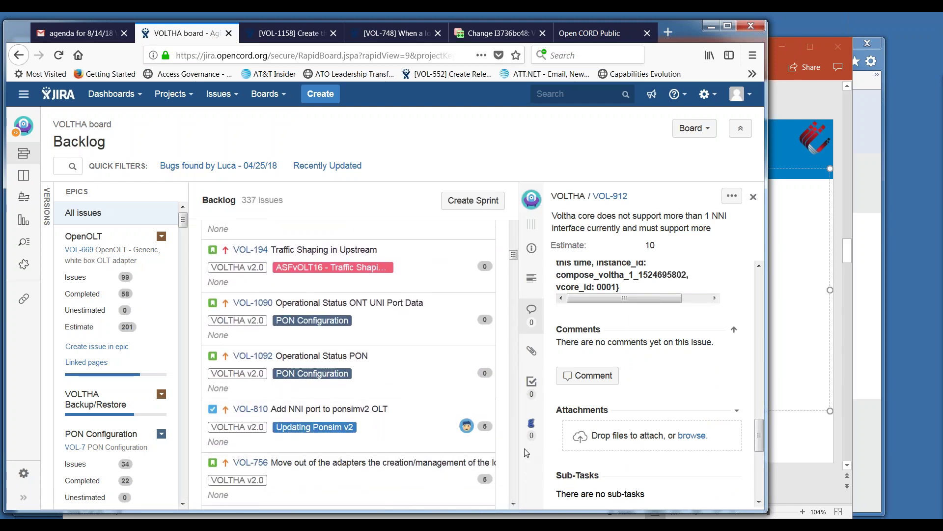
Return to VOL-912 in the Backlog section, open VOL-84 on backing up the immutable cluster configuration, and examine its details and comments
{"action": "left_click_drag", "start_coordinate": [515, 256], "coordinate": [514, 235]}
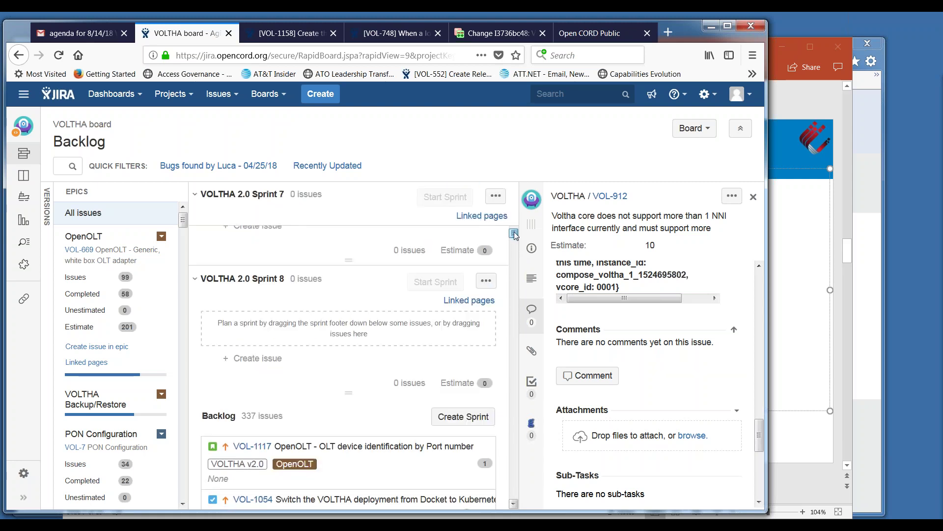
{"action": "left_click", "coordinate": [514, 503]}
{"action": "left_click_drag", "start_coordinate": [514, 503], "coordinate": [514, 503]}
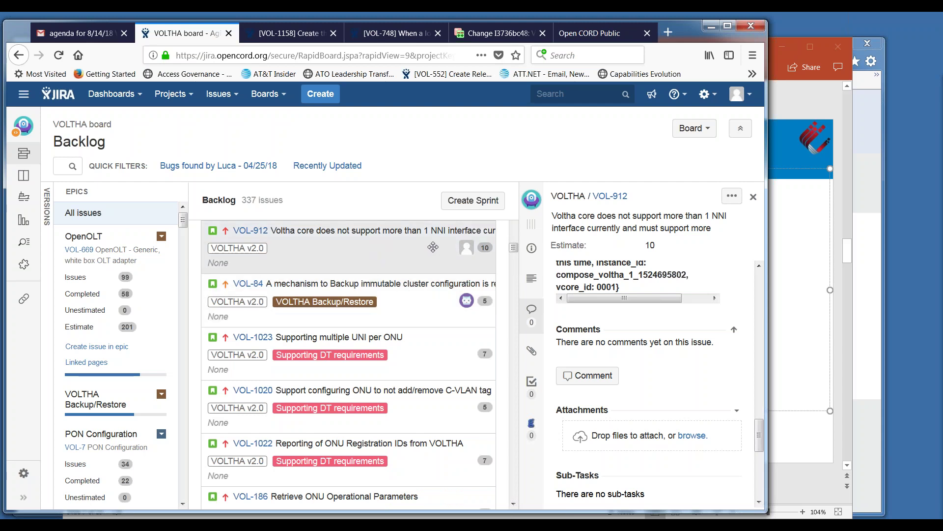
{"action": "left_click", "coordinate": [399, 312]}
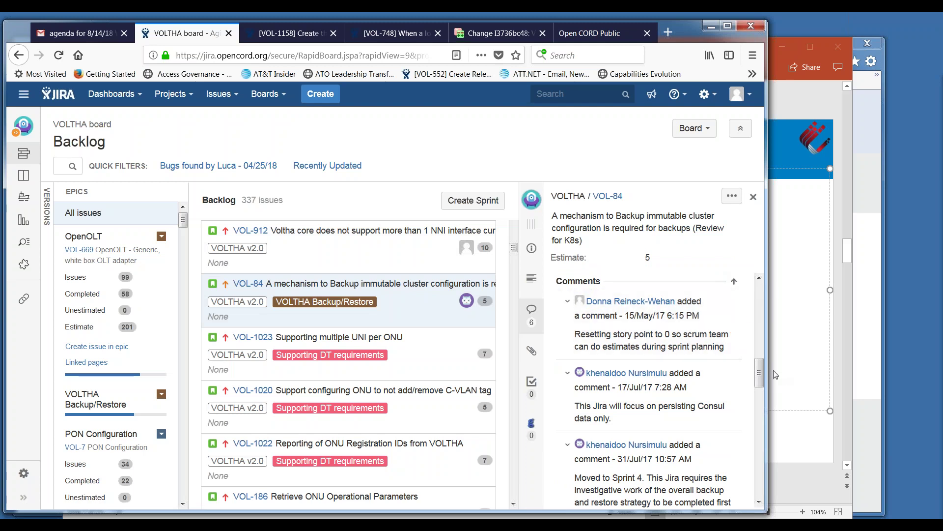
{"action": "left_click_drag", "start_coordinate": [760, 377], "coordinate": [764, 424]}
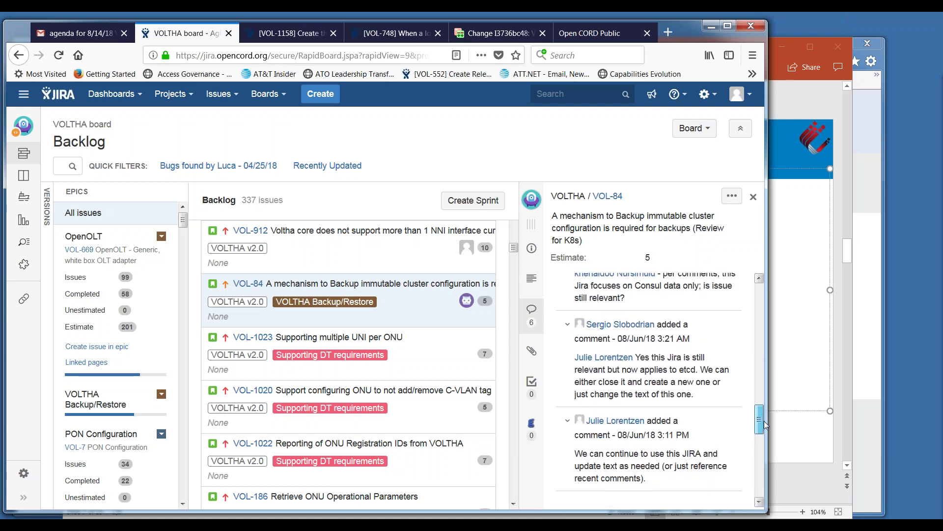
{"action": "left_click_drag", "start_coordinate": [765, 424], "coordinate": [760, 310]}
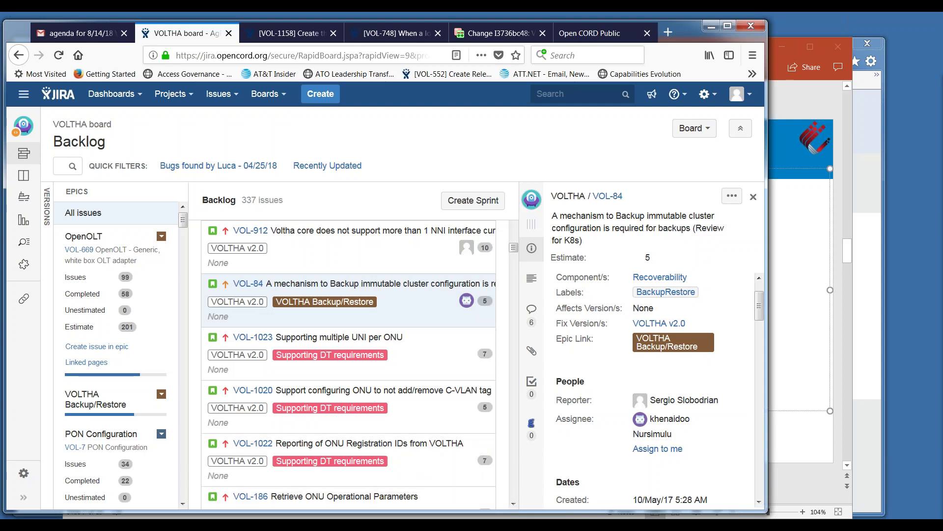
{"action": "scroll", "coordinate": [759, 474], "scroll_direction": "down", "scroll_amount": 15}
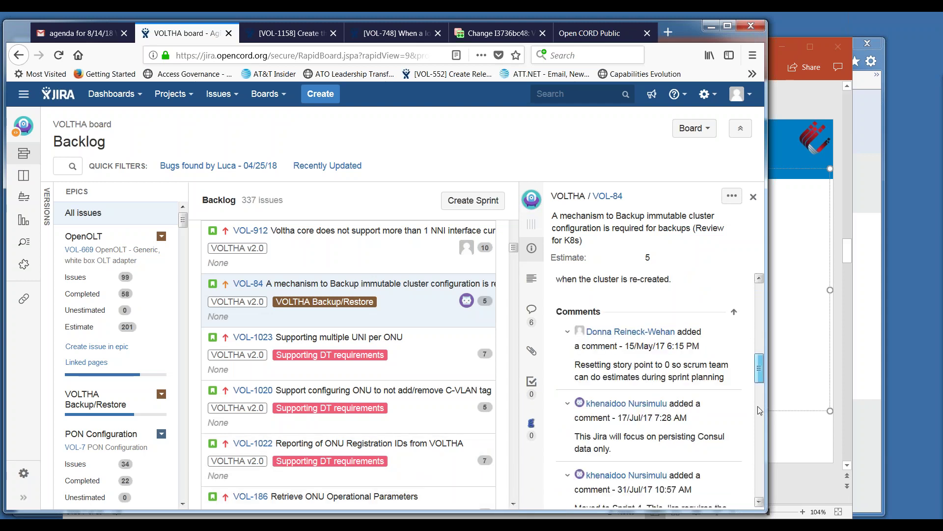
{"action": "scroll", "coordinate": [623, 386], "scroll_direction": "up", "scroll_amount": 5}
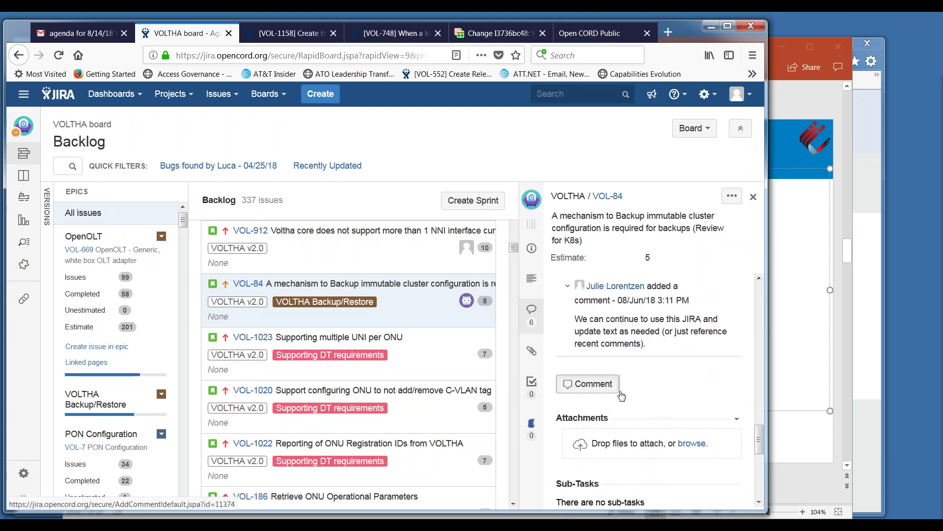
Add the comment "Plan to create new story to replace this one." to VOL-84
{"action": "left_click", "coordinate": [592, 384]}
{"action": "type", "text": "Plan to create new Jira to re"}
{"action": "key", "text": "BackSpace"}
{"action": "key", "text": "BackSpace"}
{"action": "key", "text": "BackSpace"}
{"action": "key", "text": "BackSpace"}
{"action": "key", "text": "BackSpace"}
{"action": "key", "text": "BackSpace"}
{"action": "key", "text": "BackSpace"}
{"action": "key", "text": "BackSpace"}
{"action": "key", "text": "BackSpace"}
{"action": "key", "text": "BackSpace"}
{"action": "key", "text": "BackSpace"}
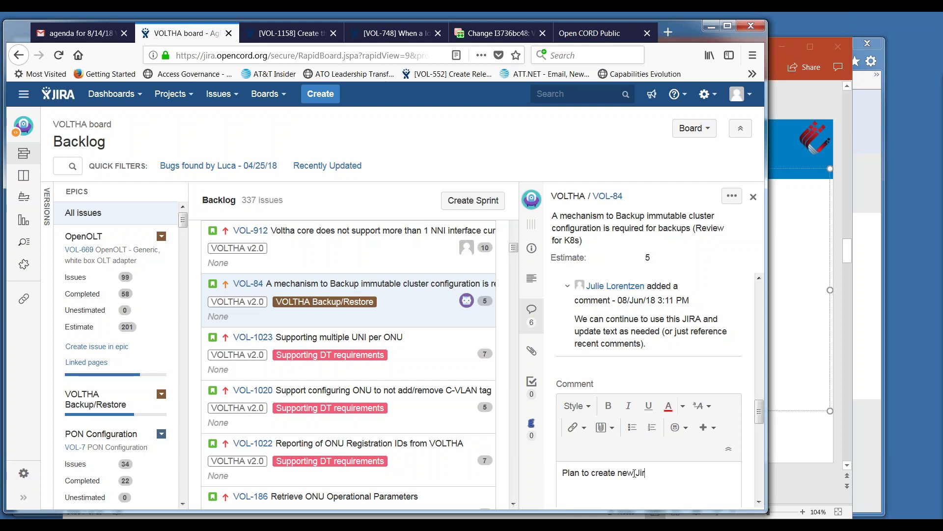
{"action": "type", "text": "story to replace this one."}
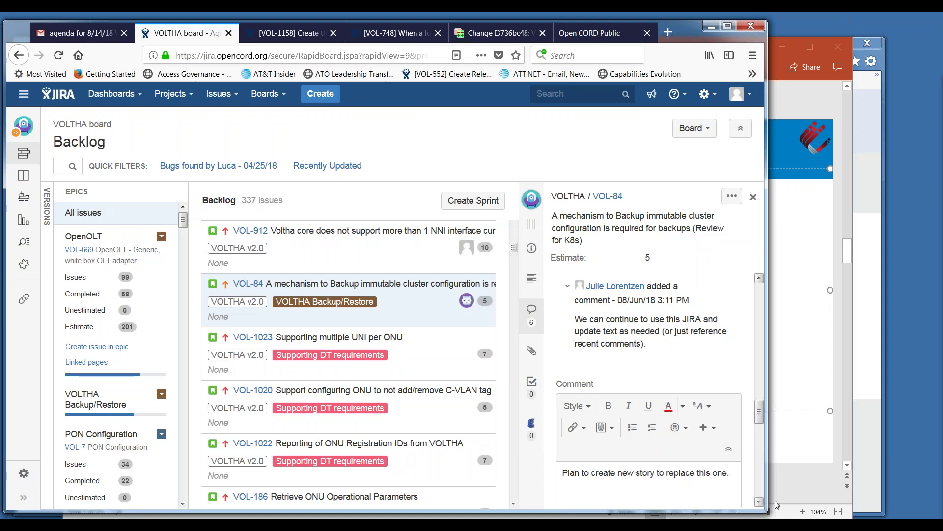
{"action": "left_click", "coordinate": [759, 502]}
{"action": "scroll", "coordinate": [760, 491], "scroll_direction": "down", "scroll_amount": 3}
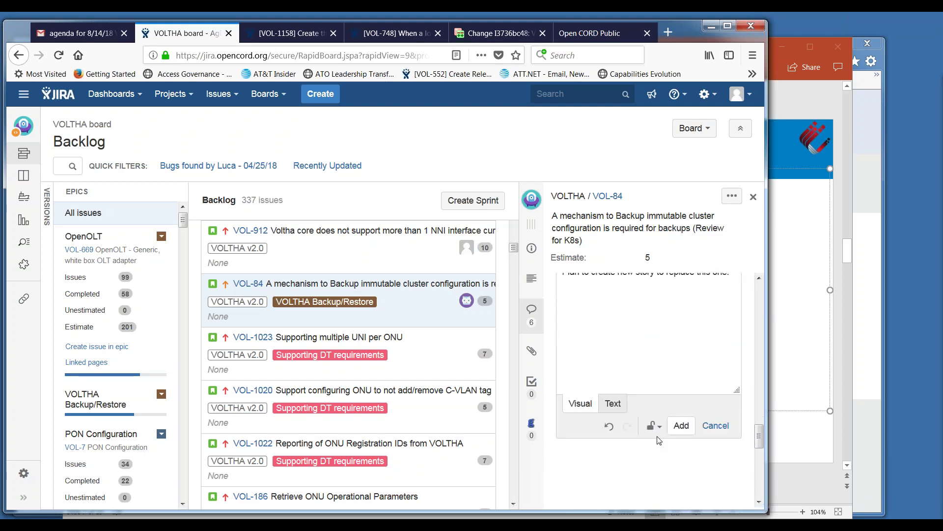
{"action": "left_click", "coordinate": [681, 425]}
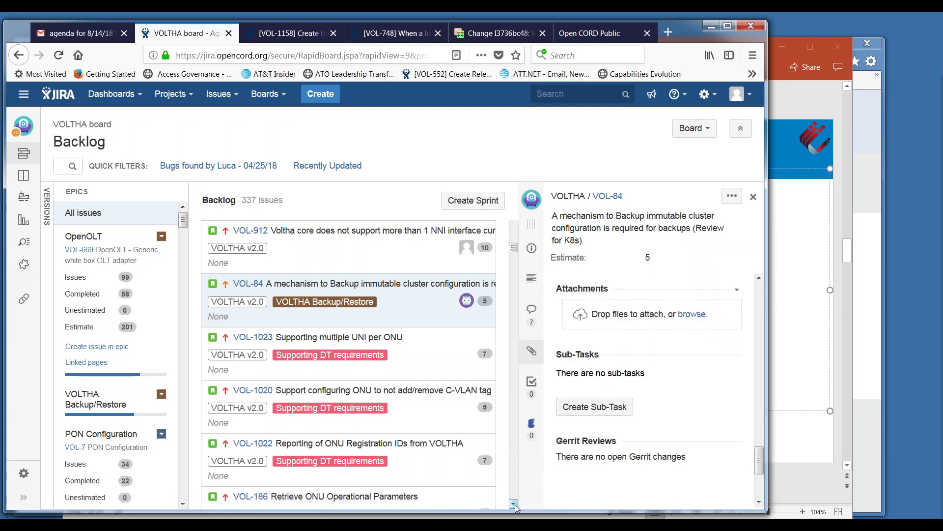
Show VOL-1023 on supporting multiple UNI per ONU and look through the backlog issues ranked below it
{"action": "left_click", "coordinate": [405, 352]}
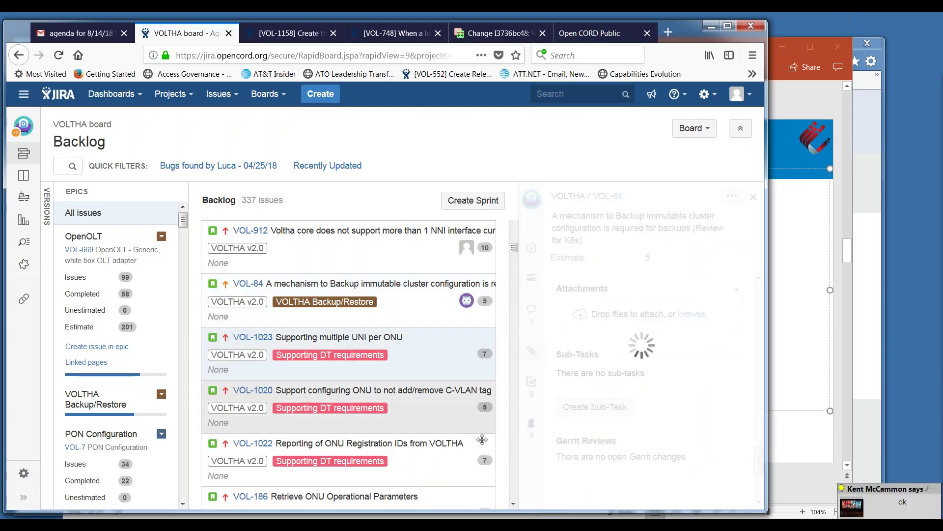
{"action": "left_click", "coordinate": [514, 503]}
{"action": "left_click", "coordinate": [513, 504]}
{"action": "left_click", "coordinate": [514, 504]}
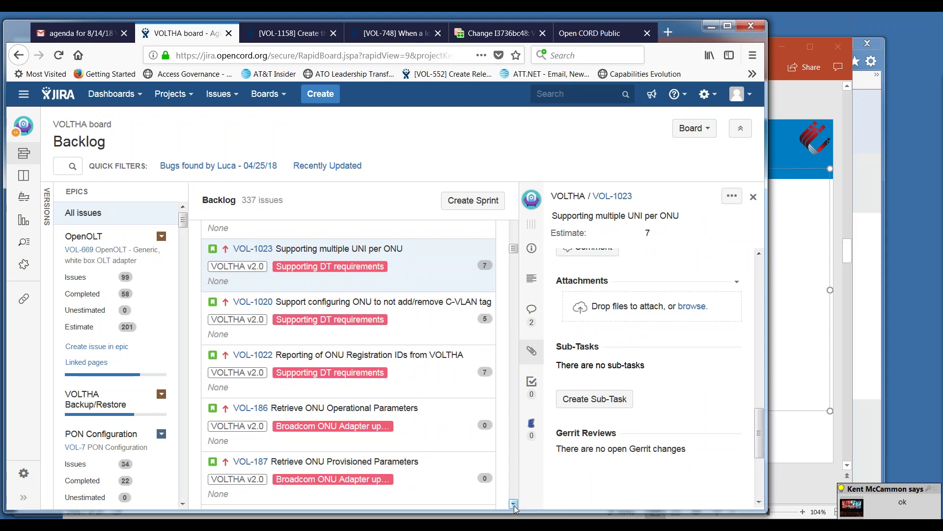
{"action": "left_click", "coordinate": [513, 503]}
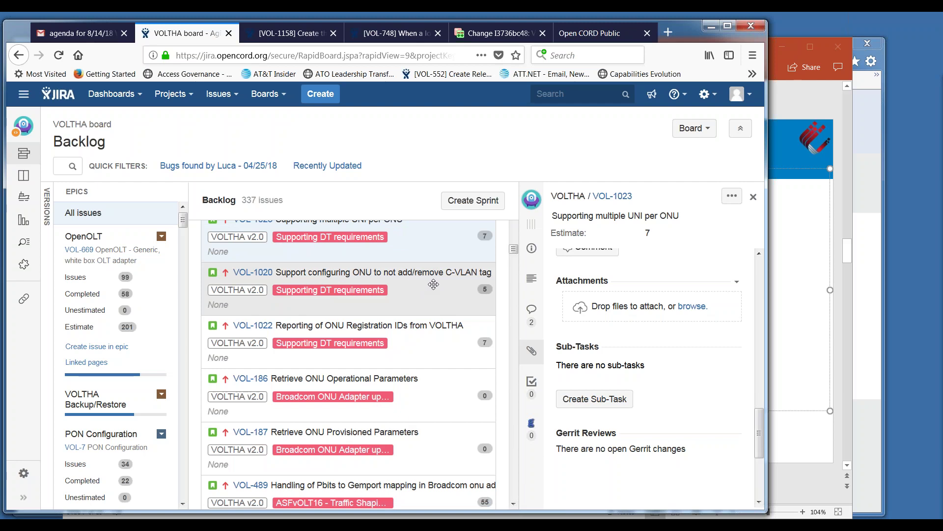
Show VOL-1020 on configuring the ONU to not add/remove the C-VLAN tag and examine its status, component, epic and assignee
{"action": "left_click", "coordinate": [436, 283]}
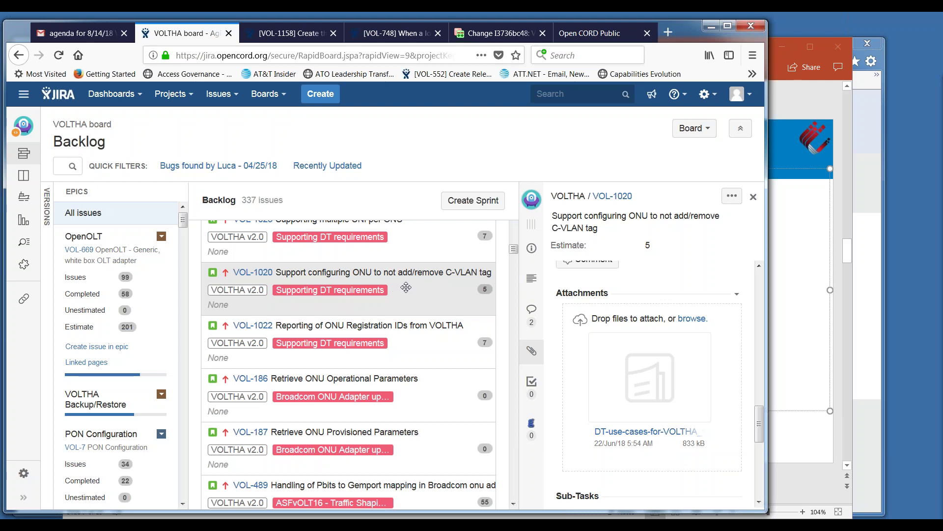
{"action": "left_click_drag", "start_coordinate": [758, 422], "coordinate": [748, 288]}
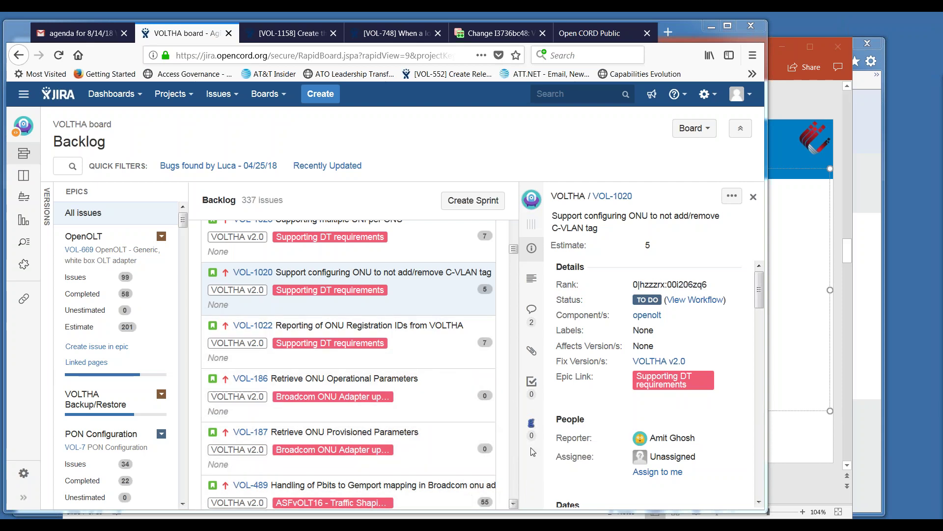
{"action": "left_click", "coordinate": [611, 219]}
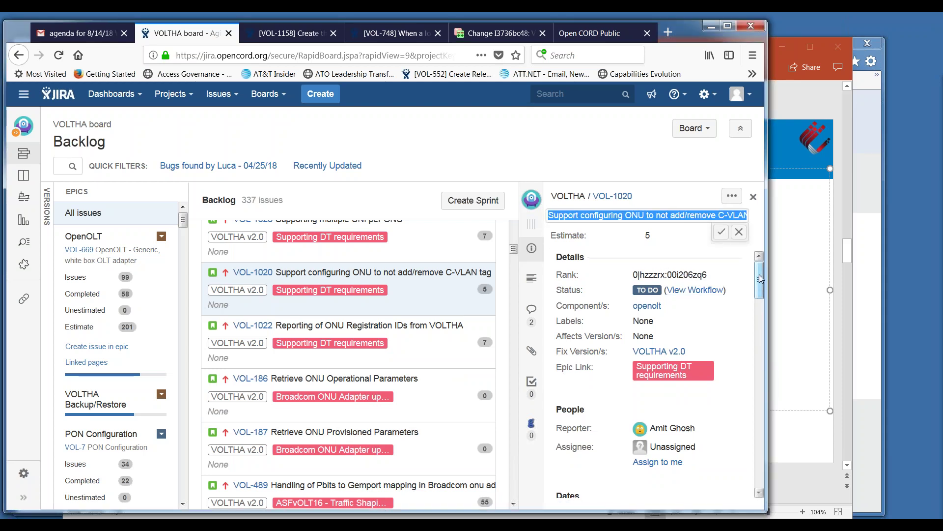
{"action": "left_click", "coordinate": [752, 387]}
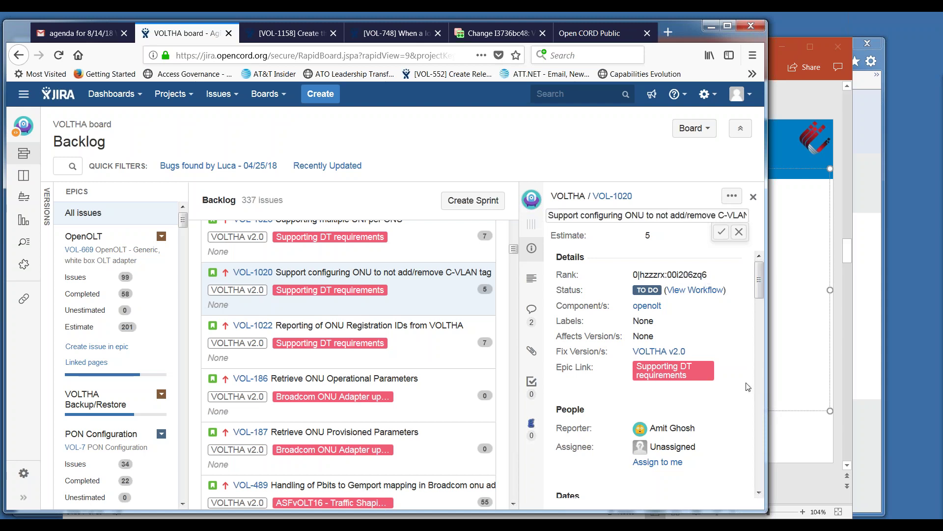
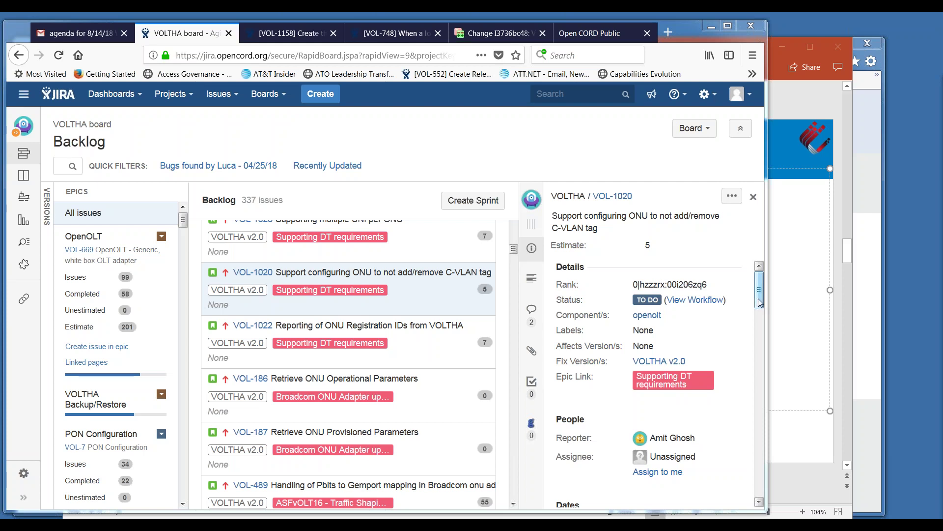
Add the comment "Tentatively target sprint 7" to VOL-1020
{"action": "left_click_drag", "start_coordinate": [760, 302], "coordinate": [761, 418]}
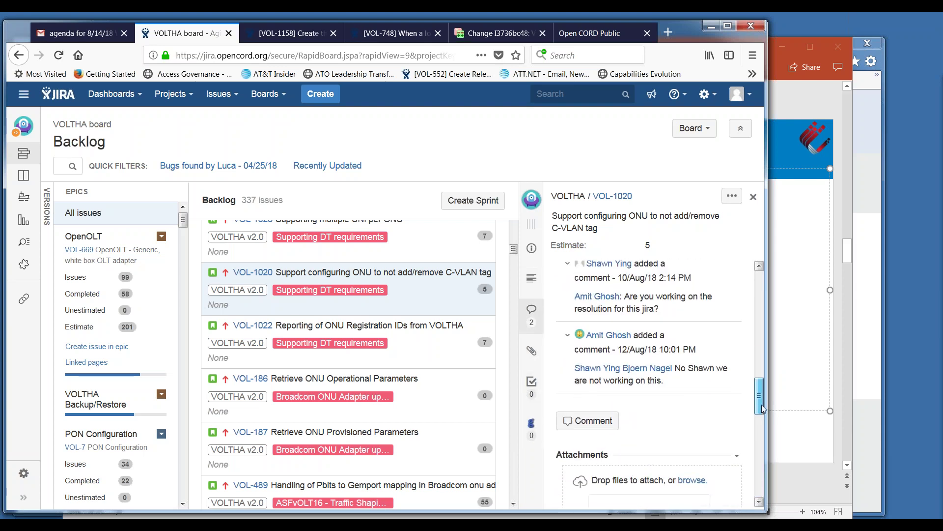
{"action": "left_click", "coordinate": [590, 426]}
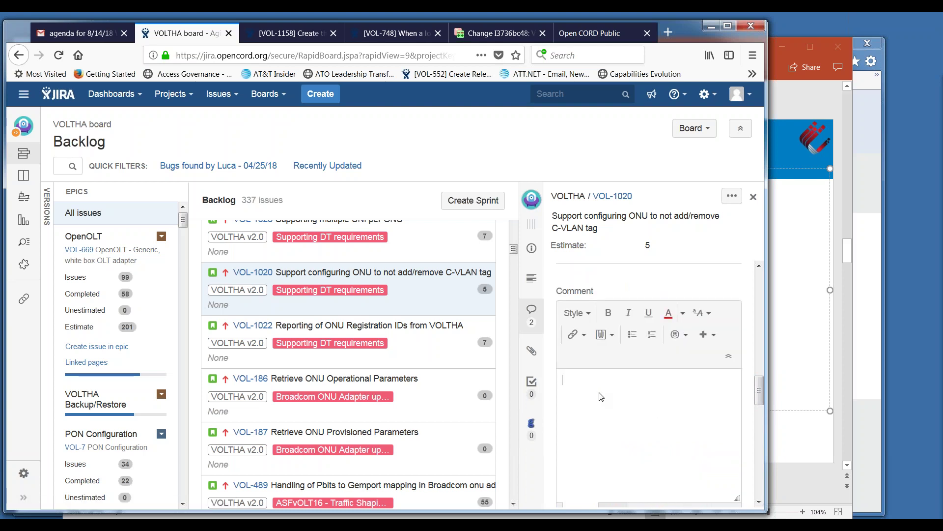
{"action": "type", "text": "Tentatively target sprint 7"}
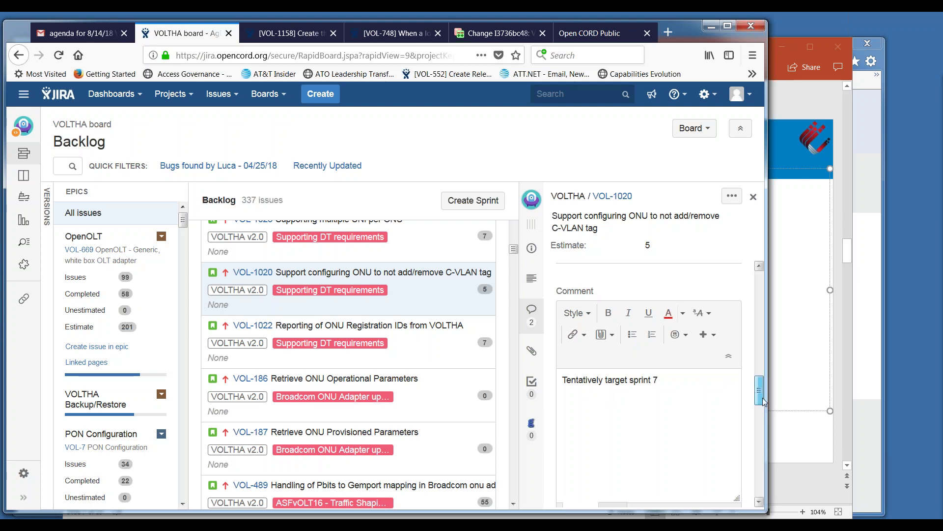
{"action": "left_click_drag", "start_coordinate": [764, 401], "coordinate": [768, 419]}
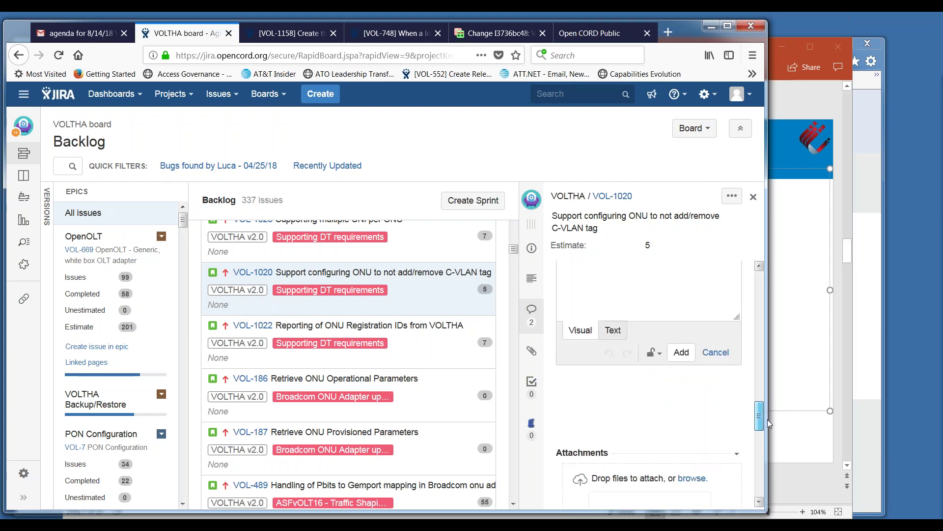
{"action": "left_click", "coordinate": [688, 353]}
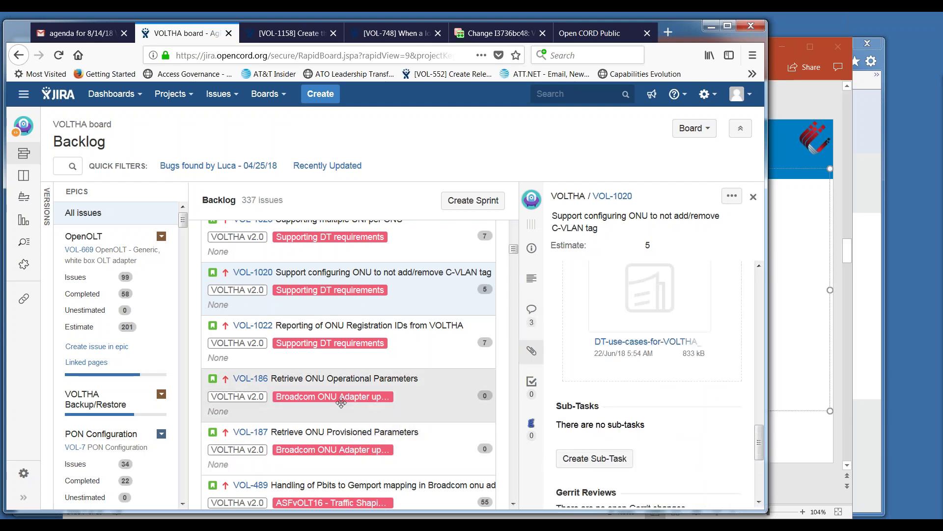
Show VOL-1022 on reporting ONU Registration IDs and examine its people, dates, issue links, description and comments
{"action": "left_click", "coordinate": [434, 334]}
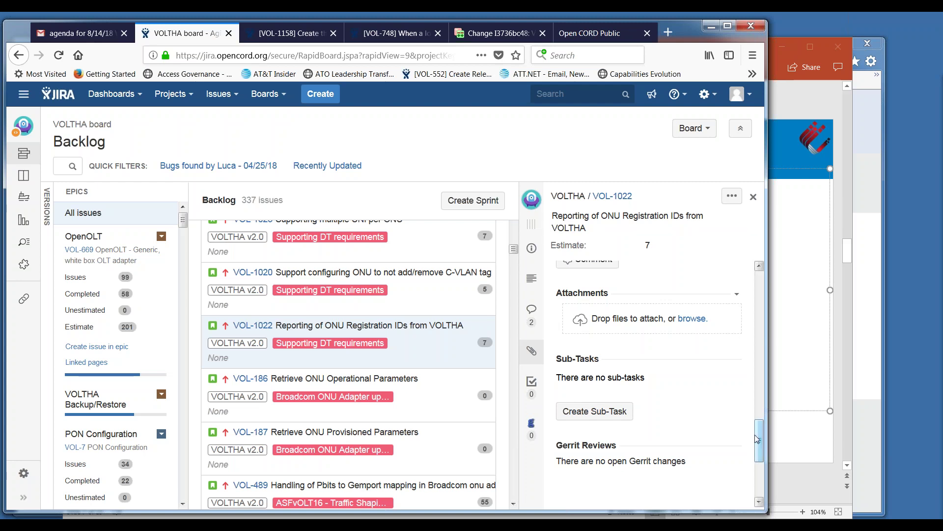
{"action": "left_click_drag", "start_coordinate": [760, 436], "coordinate": [765, 337]}
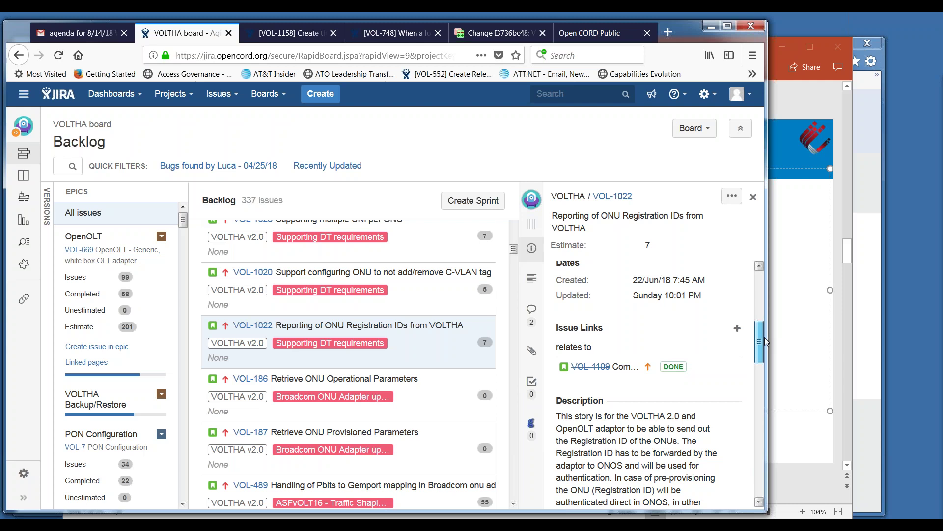
{"action": "left_click_drag", "start_coordinate": [765, 337], "coordinate": [764, 314]}
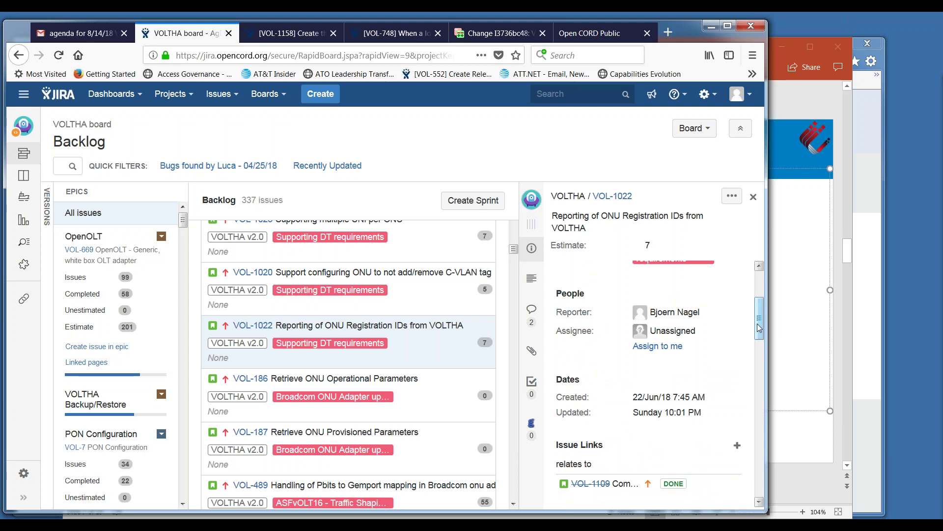
{"action": "left_click_drag", "start_coordinate": [759, 323], "coordinate": [759, 325]}
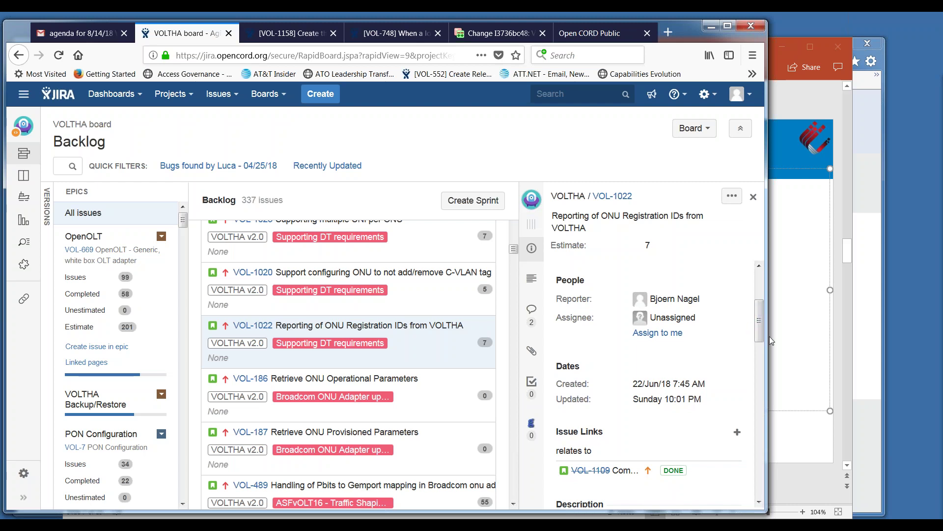
{"action": "left_click_drag", "start_coordinate": [759, 335], "coordinate": [760, 437]}
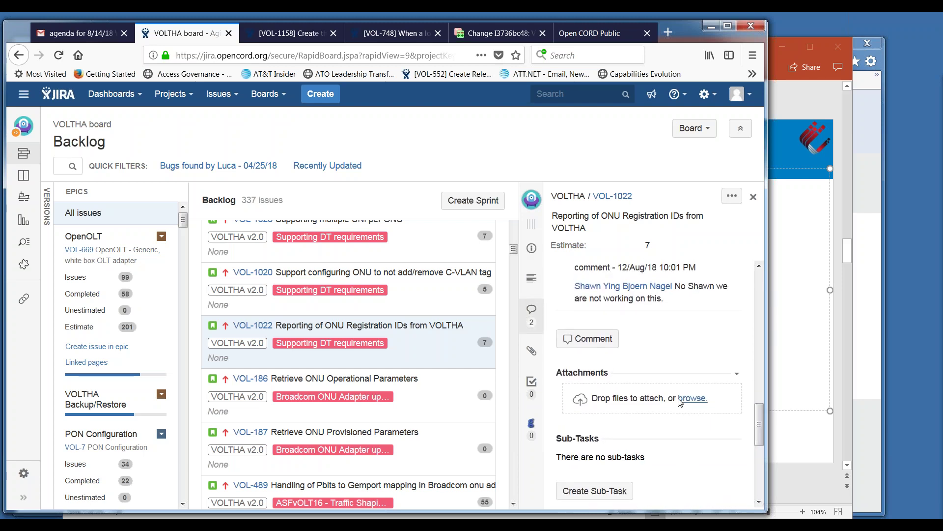
Add the comment "Tentatively target sprint 7" to VOL-1022
{"action": "left_click", "coordinate": [604, 341]}
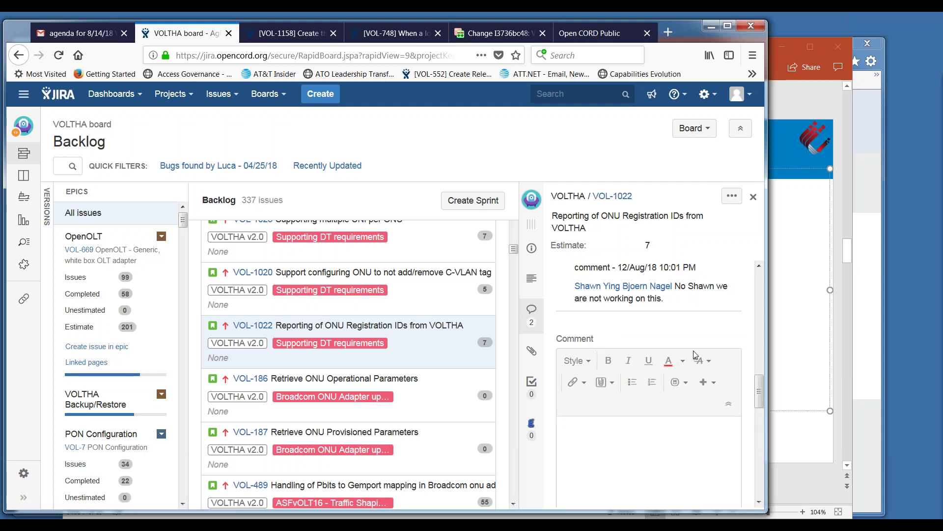
{"action": "type", "text": "Tentaticverly"}
{"action": "key", "text": "BackSpace"}
{"action": "key", "text": "BackSpace"}
{"action": "key", "text": "BackSpace"}
{"action": "key", "text": "BackSpace"}
{"action": "key", "text": "BackSpace"}
{"action": "key", "text": "BackSpace"}
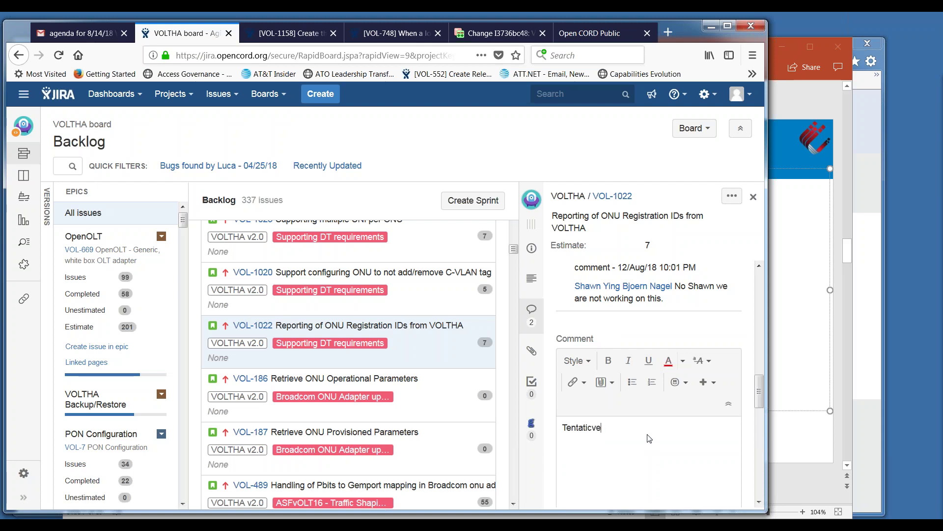
{"action": "type", "text": "vely target sprint 7"}
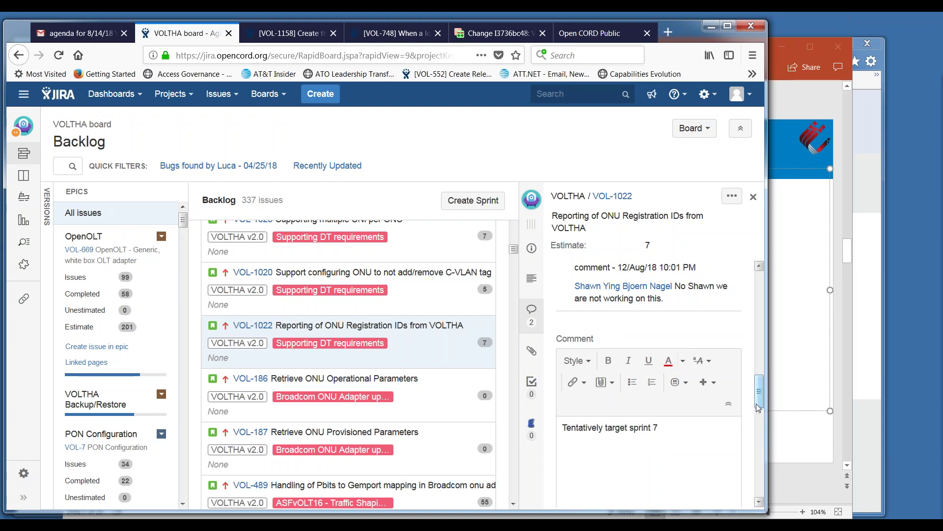
{"action": "scroll", "coordinate": [639, 393], "scroll_direction": "down", "scroll_amount": 3}
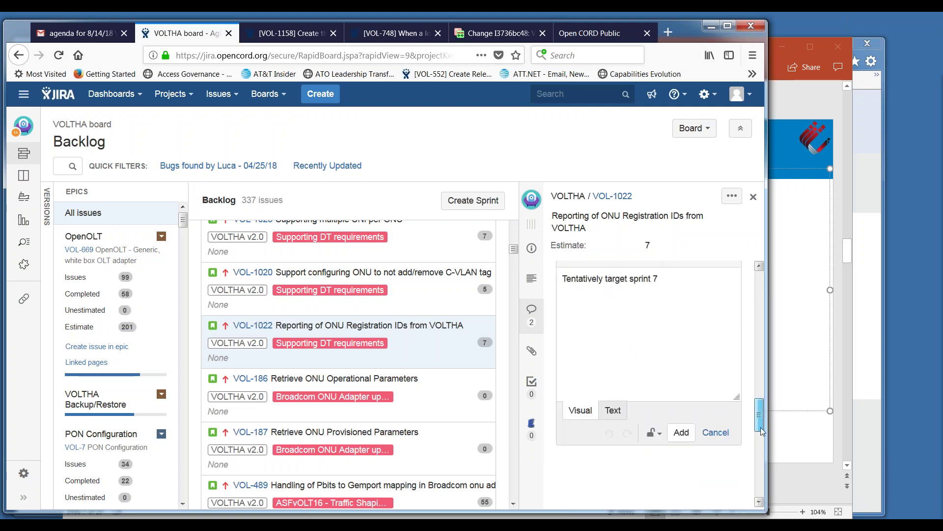
{"action": "left_click", "coordinate": [681, 435]}
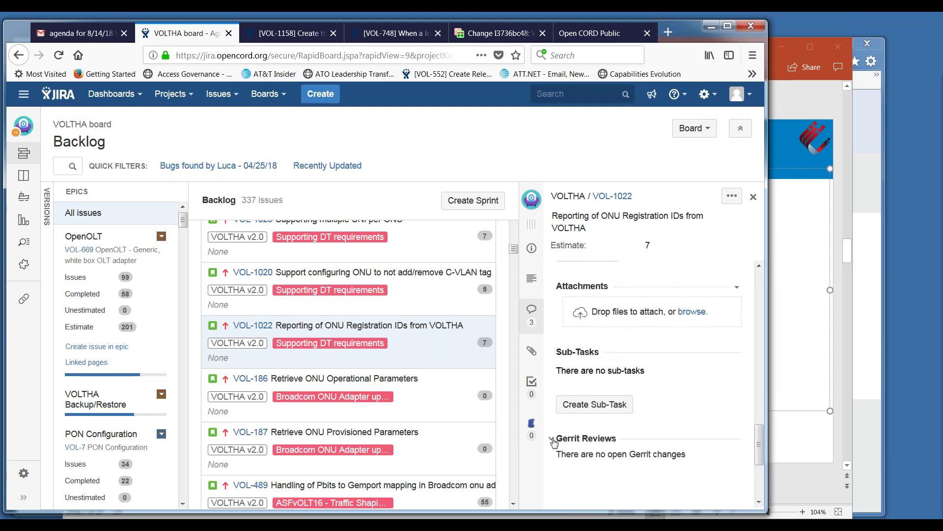
Add the comment "tentatively target sprint 7" to VOL-1023 on supporting multiple UNI per ONU
{"action": "left_click", "coordinate": [407, 388]}
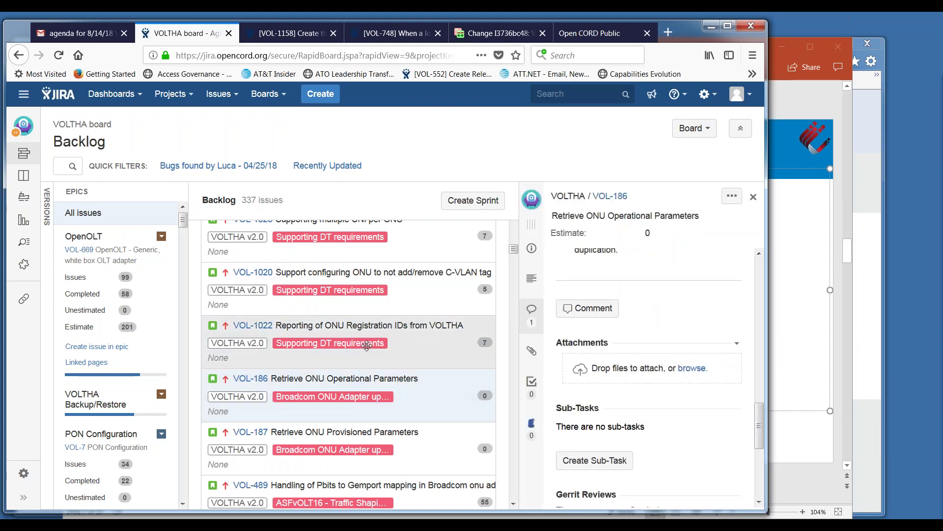
{"action": "left_click", "coordinate": [400, 327]}
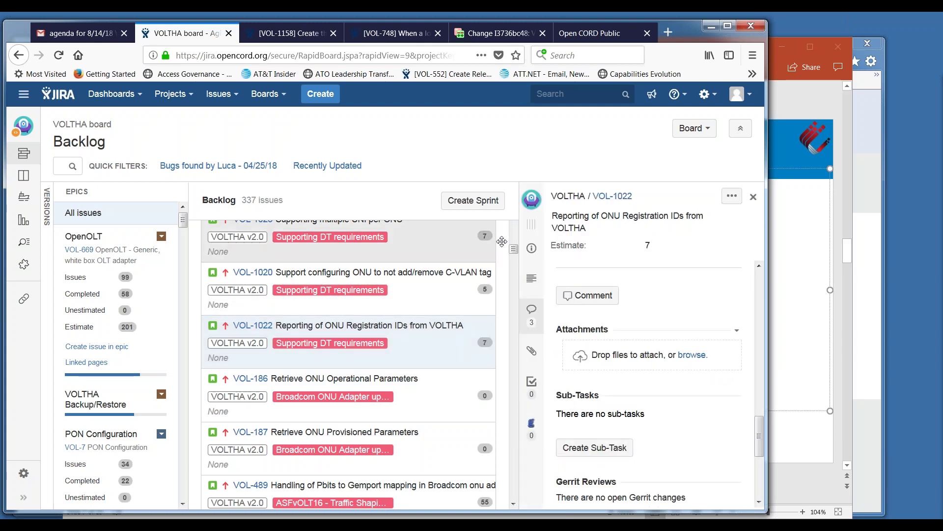
{"action": "scroll", "coordinate": [513, 246], "scroll_direction": "up", "scroll_amount": 3}
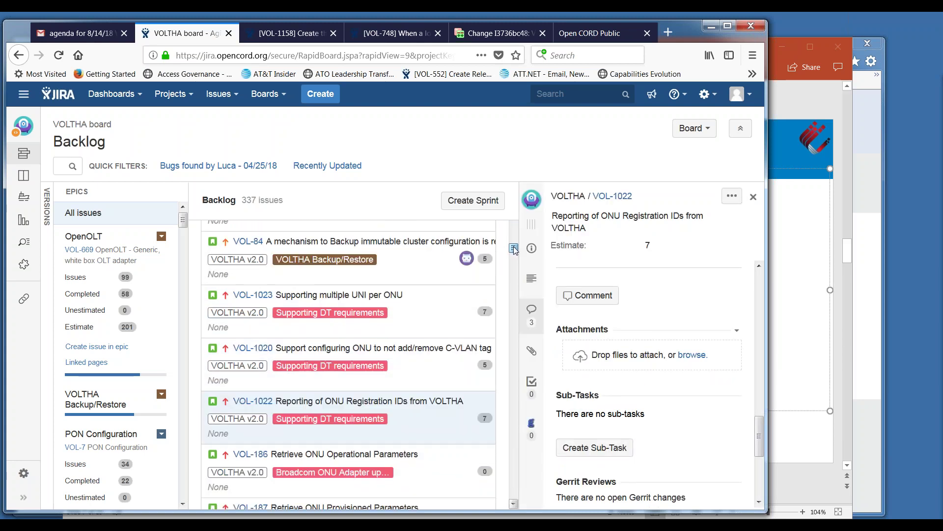
{"action": "left_click", "coordinate": [382, 301]}
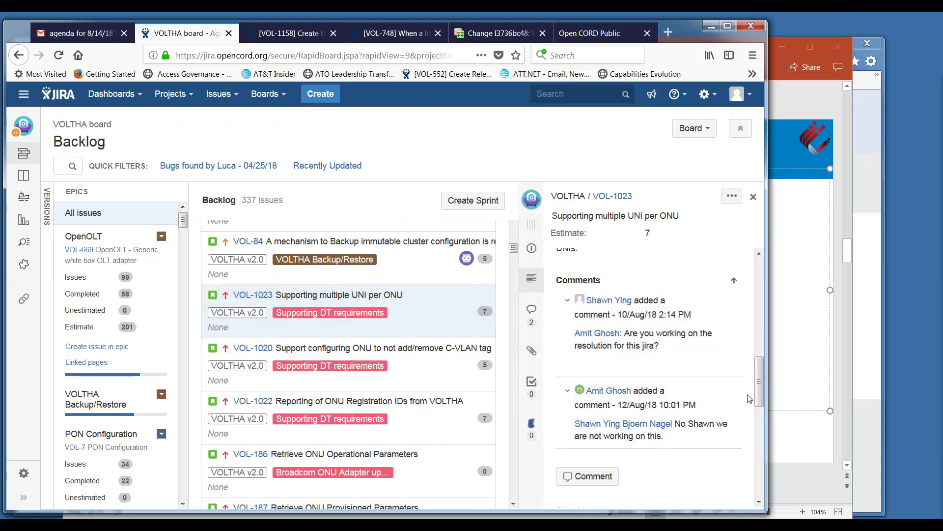
{"action": "left_click_drag", "start_coordinate": [760, 379], "coordinate": [768, 411]}
{"action": "left_click", "coordinate": [587, 336]}
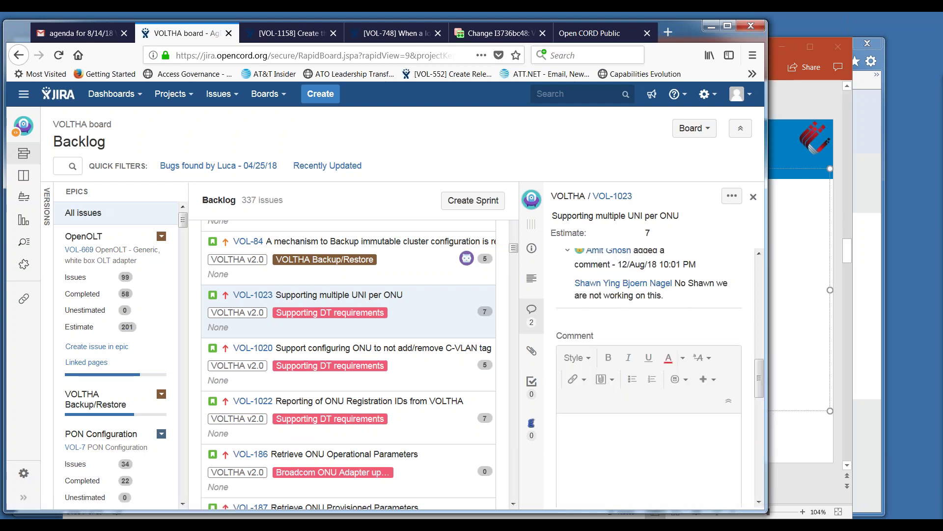
{"action": "type", "text": "tentatively target s"}
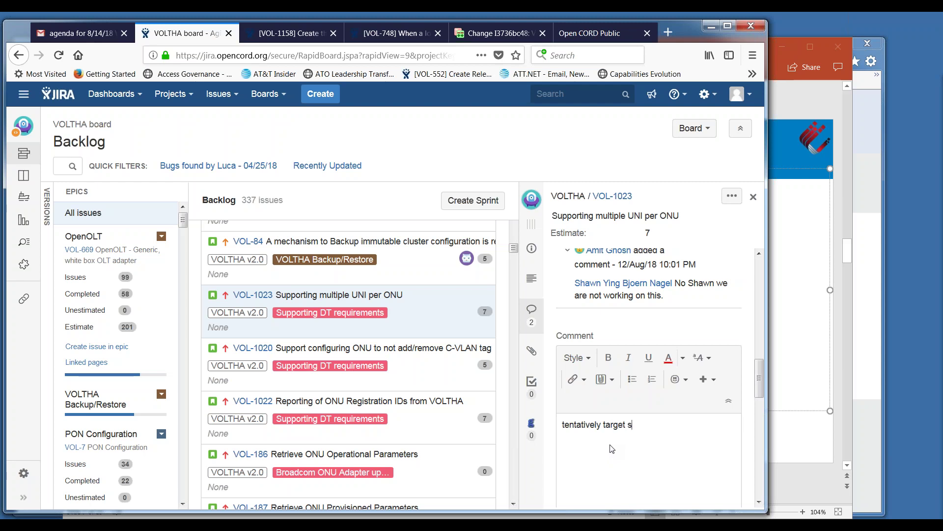
{"action": "type", "text": "print 7"}
{"action": "left_click", "coordinate": [760, 502]}
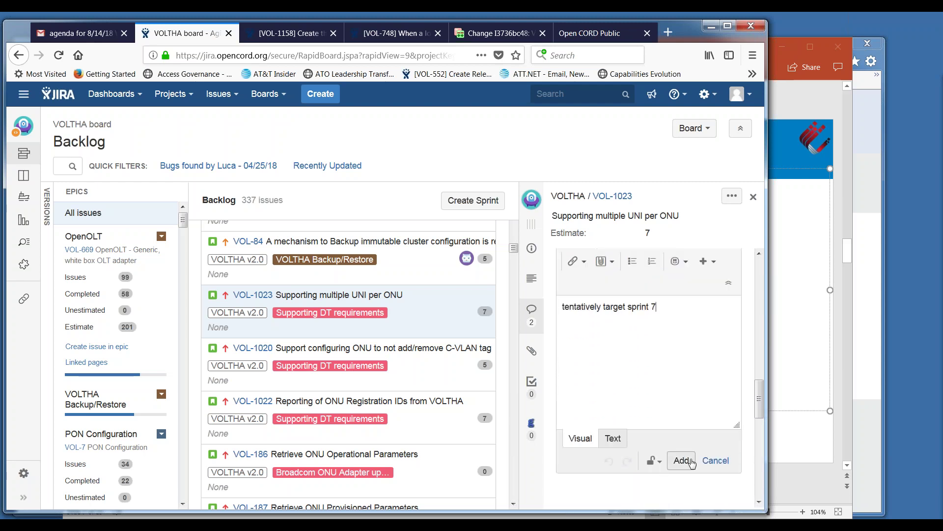
{"action": "left_click", "coordinate": [682, 461]}
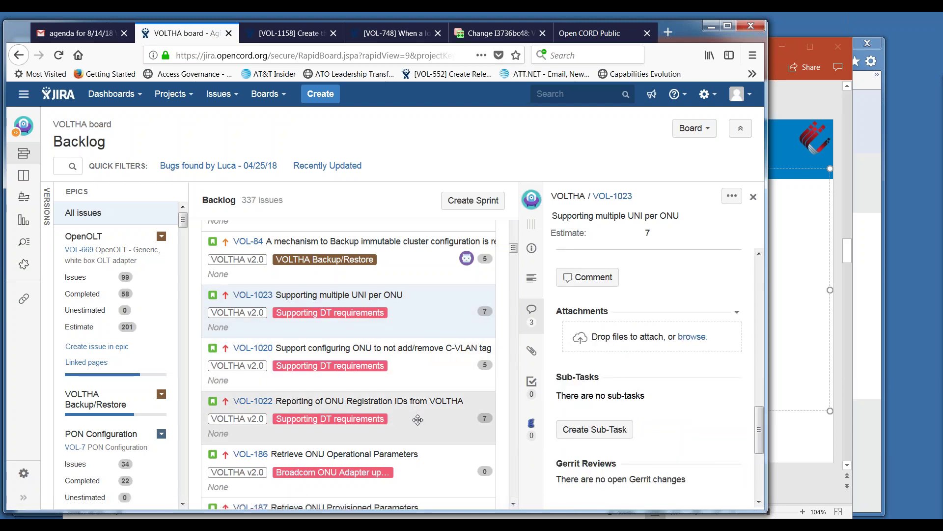
Move VOL-1022 up the backlog so it ranks directly above VOL-1023
{"action": "left_click_drag", "start_coordinate": [416, 395], "coordinate": [422, 317]}
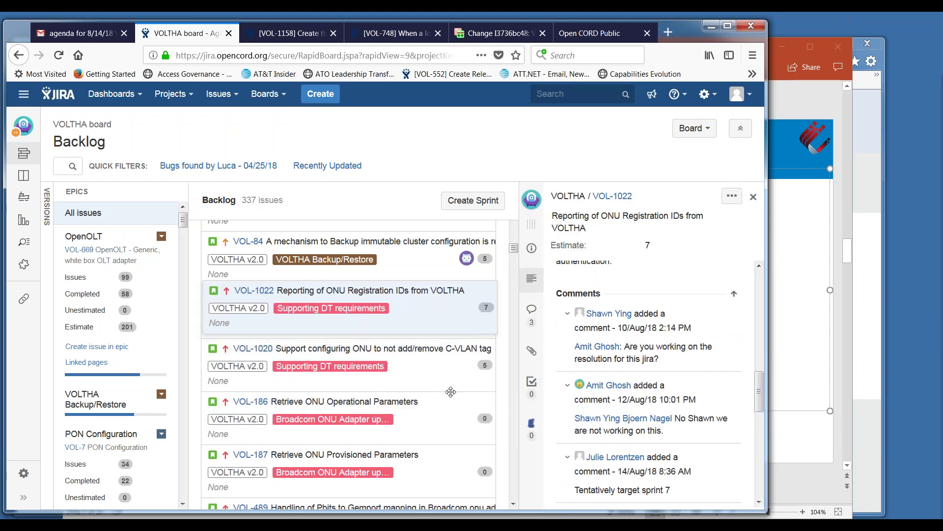
{"action": "scroll", "coordinate": [442, 418], "scroll_direction": "up", "scroll_amount": 2}
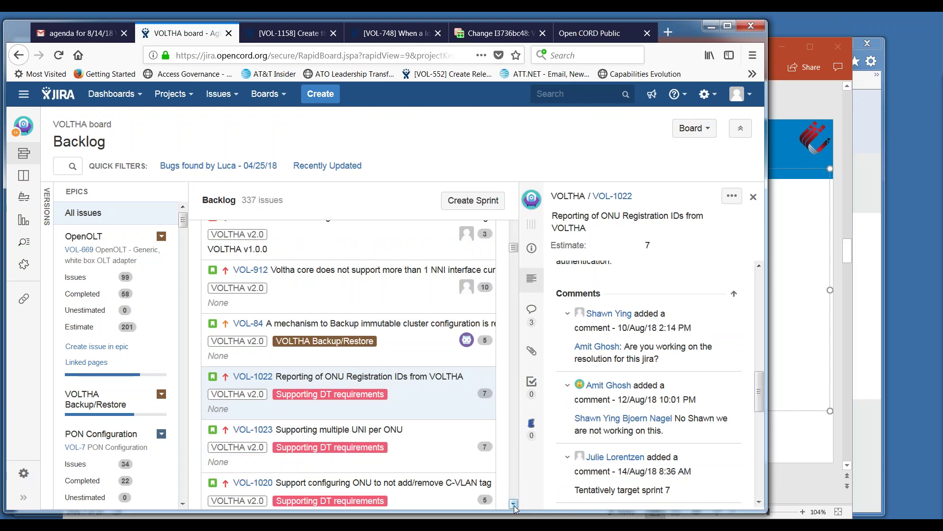
Show VOL-186 on retrieving ONU operational parameters and examine the PLOAM status, distance and 802.1x items in its description
{"action": "scroll", "coordinate": [514, 505], "scroll_direction": "down", "scroll_amount": 5}
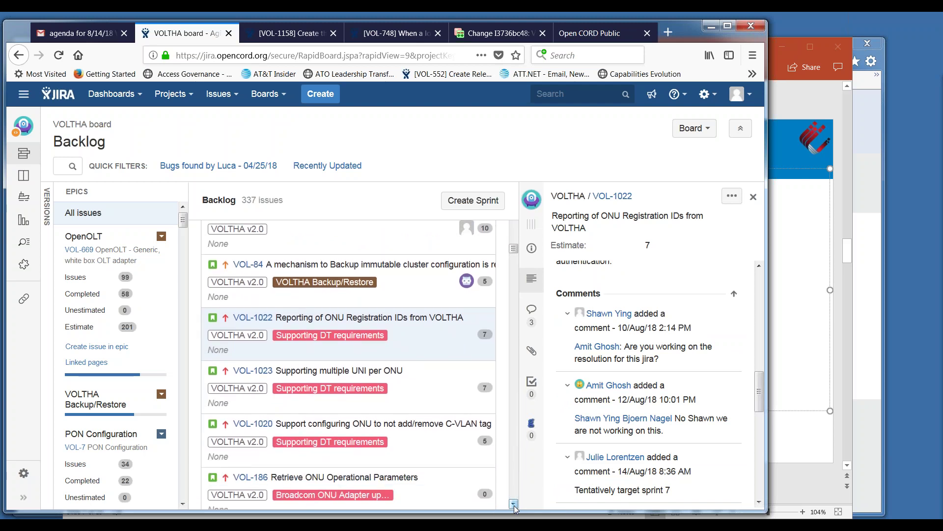
{"action": "scroll", "coordinate": [514, 505], "scroll_direction": "down", "scroll_amount": 4}
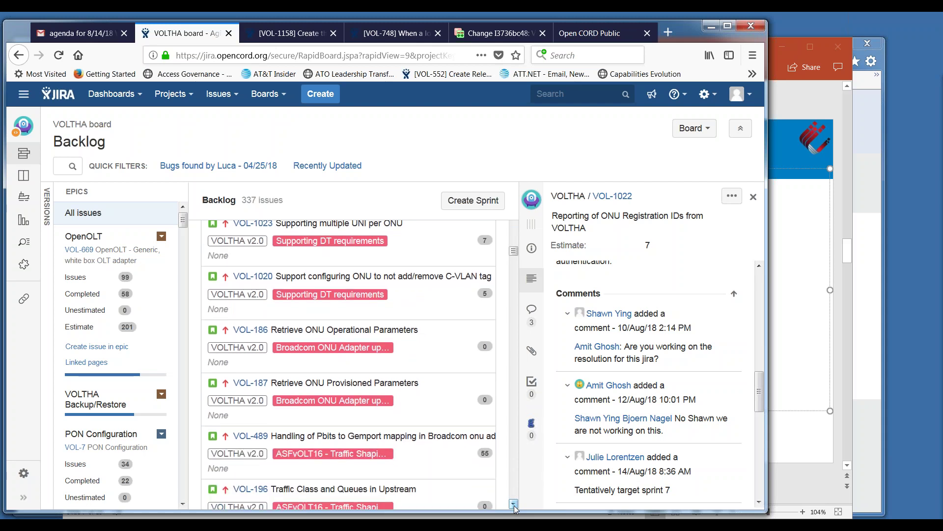
{"action": "left_click", "coordinate": [415, 343]}
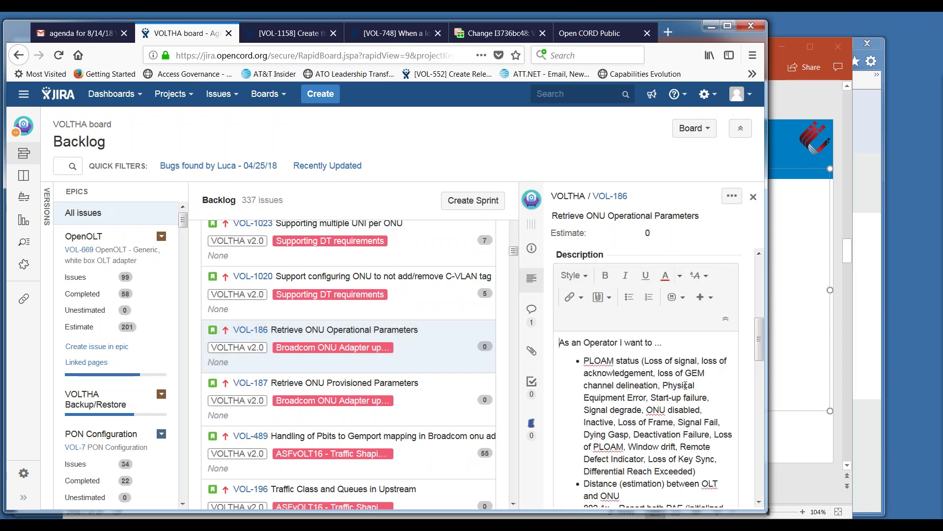
{"action": "scroll", "coordinate": [759, 363], "scroll_direction": "down", "scroll_amount": 3}
{"action": "scroll", "coordinate": [765, 369], "scroll_direction": "down", "scroll_amount": 3}
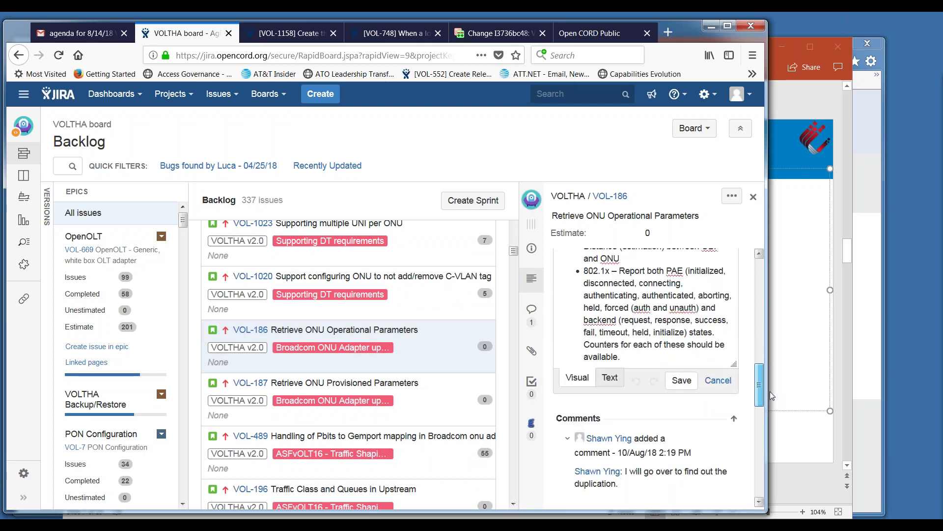
{"action": "scroll", "coordinate": [766, 376], "scroll_direction": "up", "scroll_amount": 4}
{"action": "left_click_drag", "start_coordinate": [621, 433], "coordinate": [578, 300]}
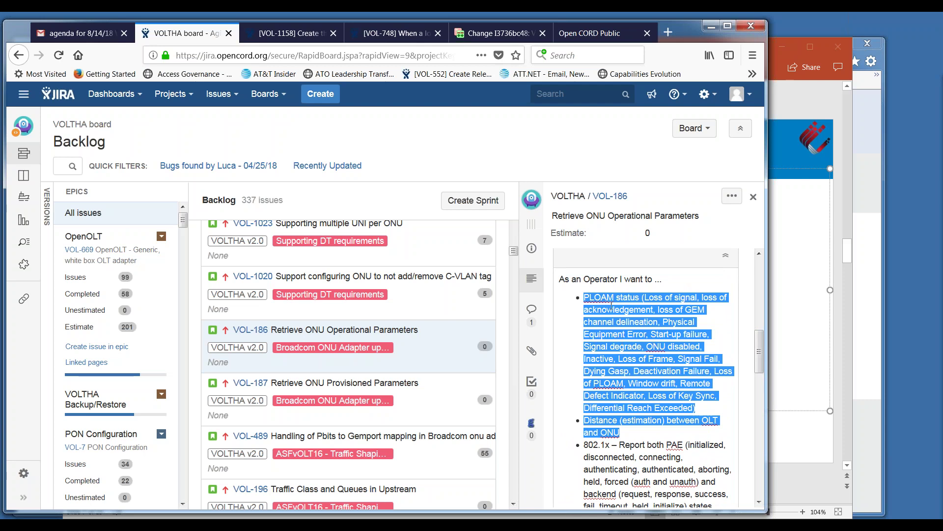
{"action": "left_click", "coordinate": [655, 360]}
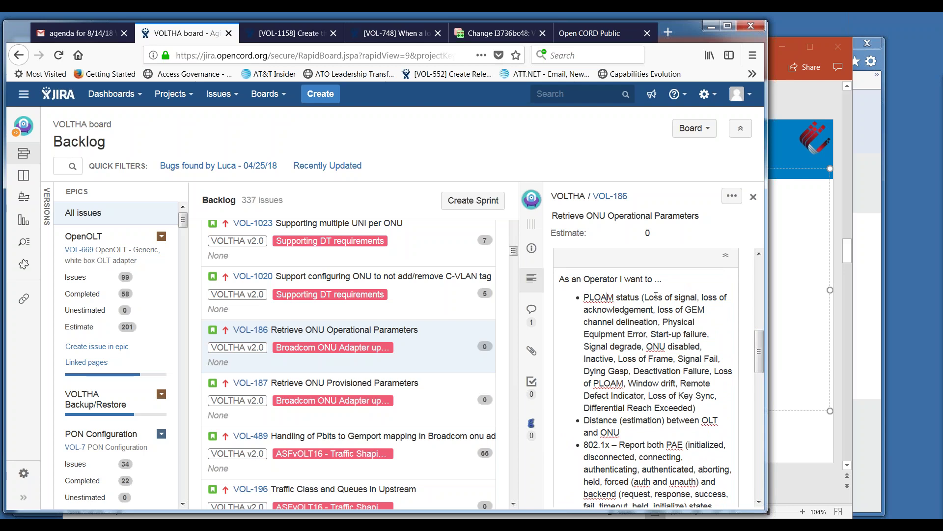
{"action": "mouse_move", "coordinate": [646, 298]}
{"action": "left_mouse_down"}
{"action": "mouse_move", "coordinate": [708, 297]}
{"action": "mouse_move", "coordinate": [642, 310]}
{"action": "mouse_move", "coordinate": [652, 310]}
{"action": "left_mouse_up"}
{"action": "mouse_move", "coordinate": [759, 367]}
{"action": "left_mouse_down"}
{"action": "mouse_move", "coordinate": [761, 393]}
{"action": "mouse_move", "coordinate": [761, 385]}
{"action": "left_mouse_up"}
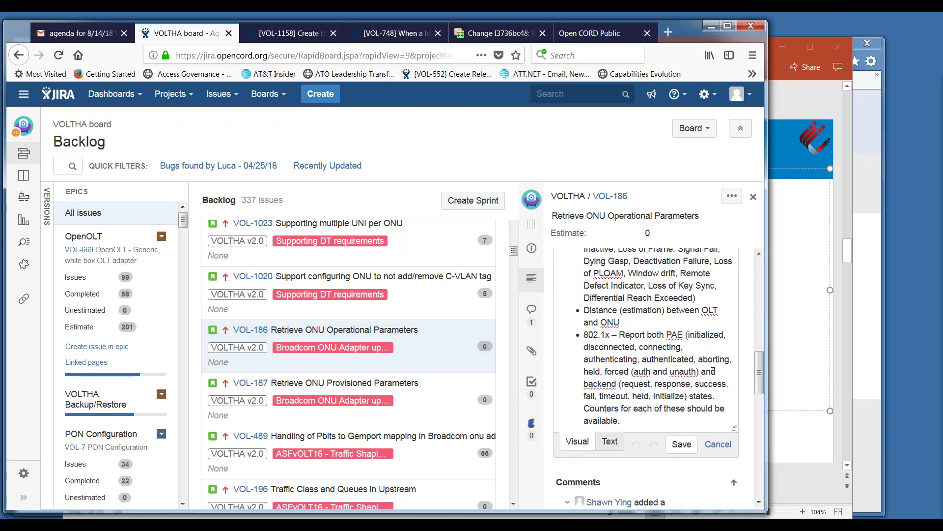
Show VOL-1090 on ONT UNI port data further down the backlog and examine its details, people and description of retrieved parameters
{"action": "left_click", "coordinate": [514, 504]}
{"action": "left_click", "coordinate": [514, 504]}
{"action": "left_click", "coordinate": [514, 504]}
{"action": "left_click", "coordinate": [514, 504]}
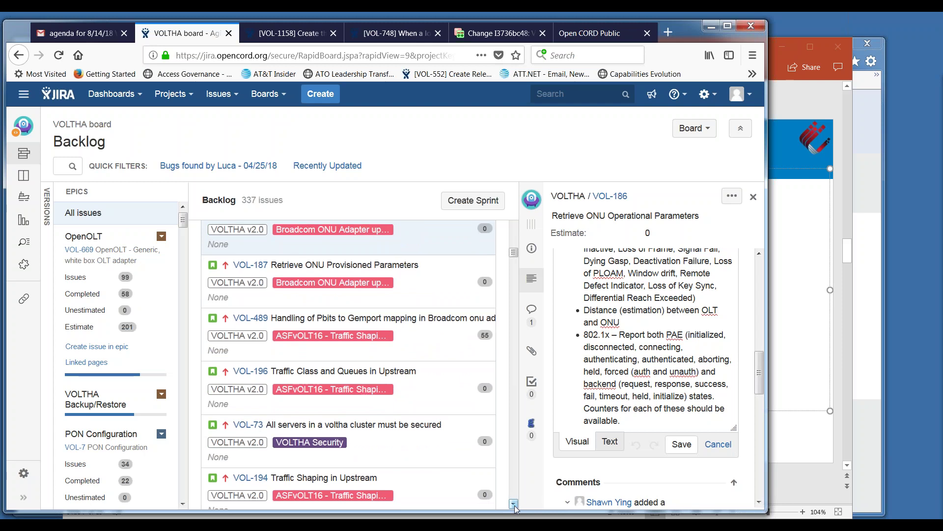
{"action": "left_click", "coordinate": [514, 504]}
{"action": "left_click", "coordinate": [514, 504]}
{"action": "left_click", "coordinate": [514, 505]}
{"action": "left_click", "coordinate": [514, 504]}
{"action": "left_click", "coordinate": [514, 505]}
{"action": "left_click", "coordinate": [514, 504]}
{"action": "left_click", "coordinate": [514, 504]}
{"action": "left_click", "coordinate": [514, 504]}
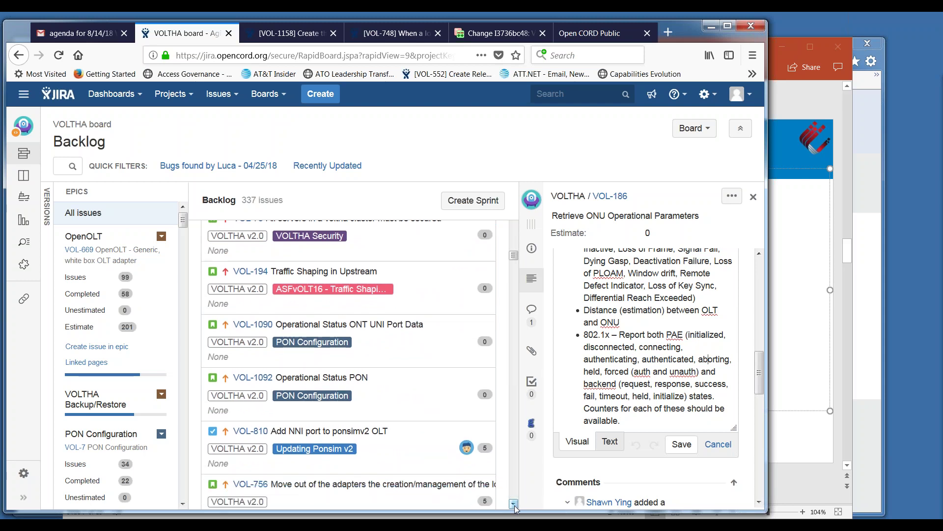
{"action": "left_click", "coordinate": [397, 335]}
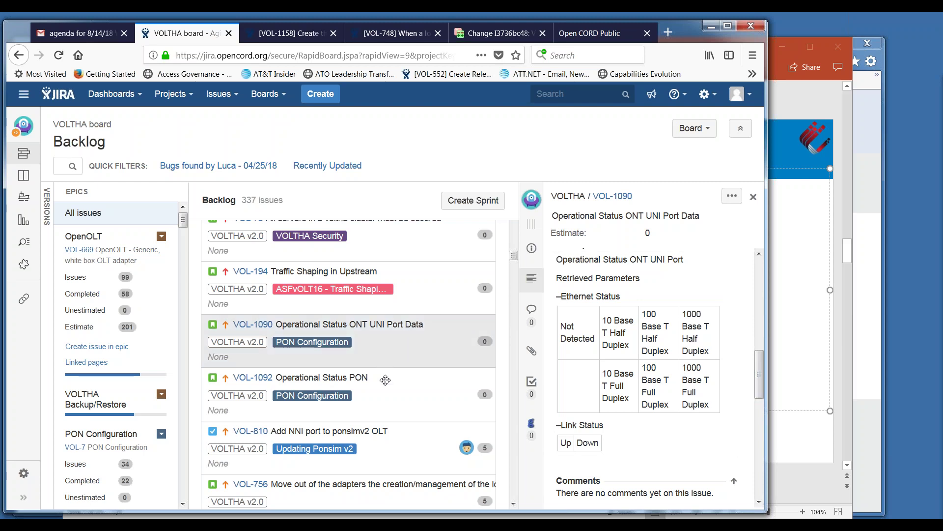
{"action": "left_click_drag", "start_coordinate": [759, 371], "coordinate": [758, 280]}
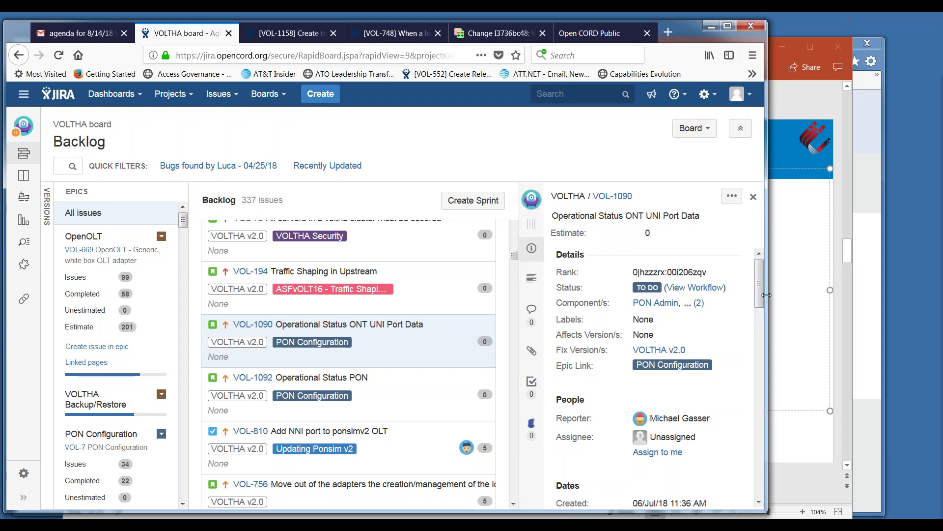
{"action": "left_click_drag", "start_coordinate": [759, 299], "coordinate": [763, 383]}
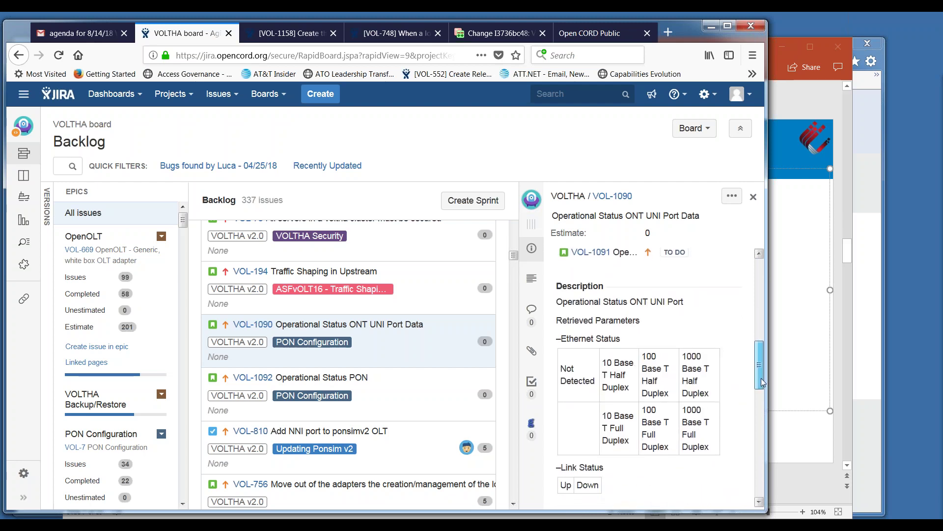
{"action": "scroll", "coordinate": [762, 383], "scroll_direction": "down", "scroll_amount": 1}
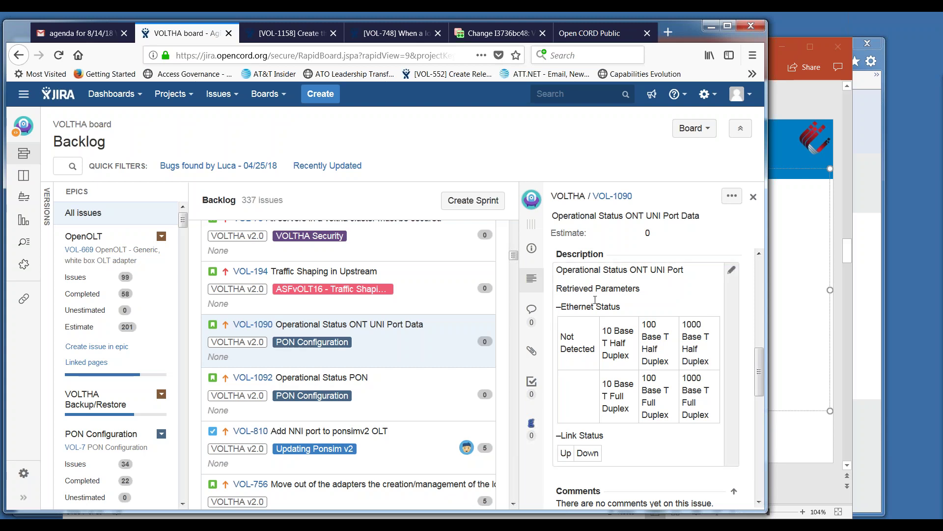
{"action": "triple_click", "coordinate": [576, 287]}
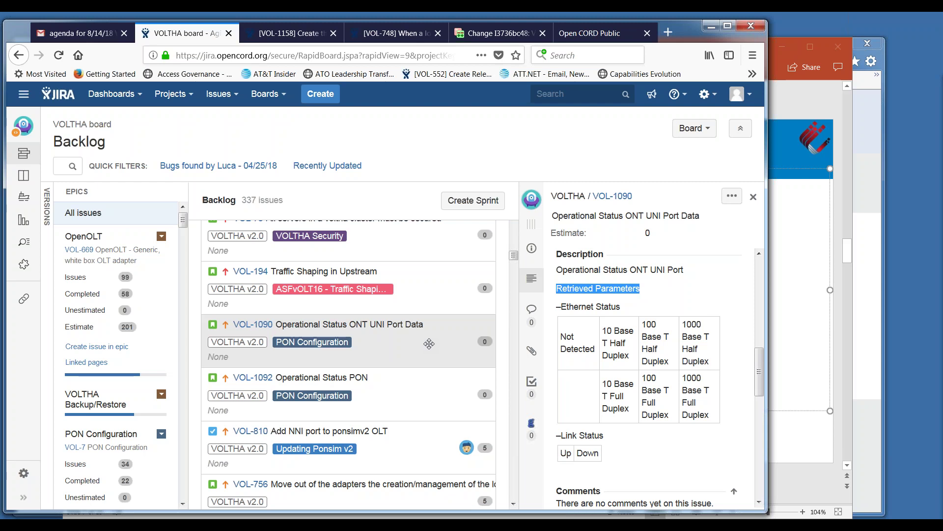
Send VOL-1090 from the backlog to VOLTHA 2.0 Sprint 6
{"action": "right_click", "coordinate": [399, 343]}
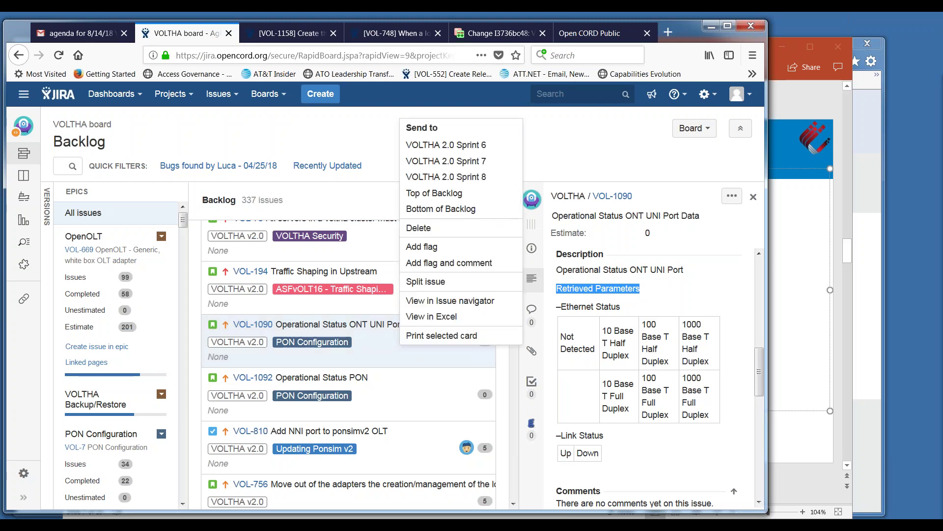
{"action": "left_click", "coordinate": [482, 146]}
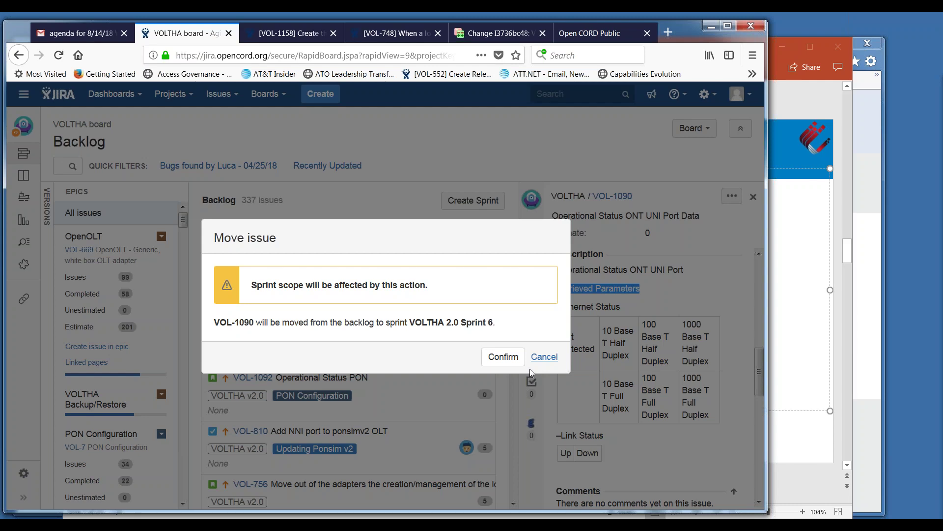
{"action": "left_click", "coordinate": [516, 358]}
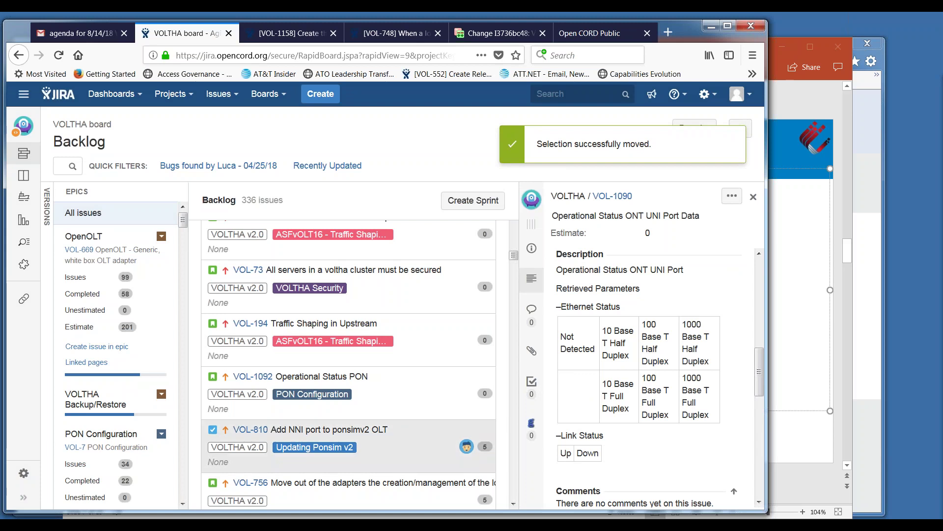
Show VOL-1092 on Operational Status PON and examine its retrieved parameters, bit error count reset requirements, ranged indication and issue links
{"action": "left_click", "coordinate": [398, 391]}
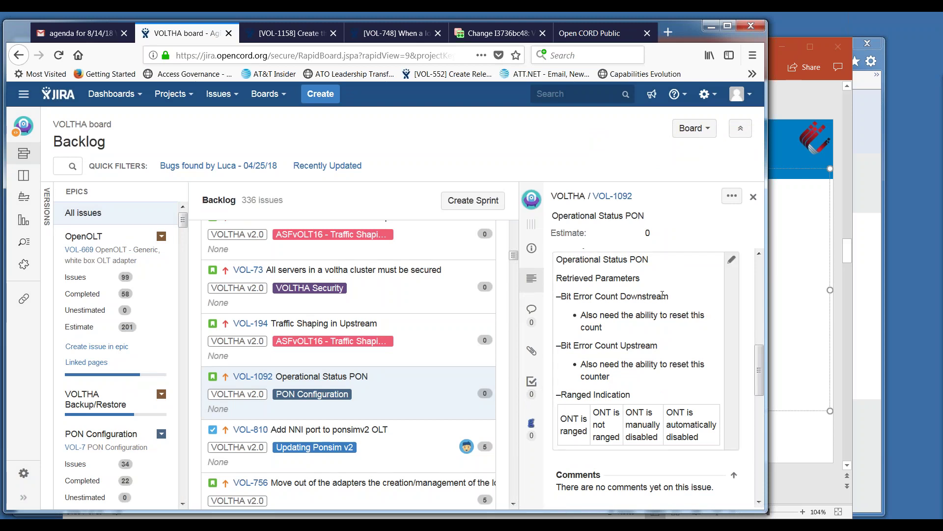
{"action": "double_click", "coordinate": [604, 278]}
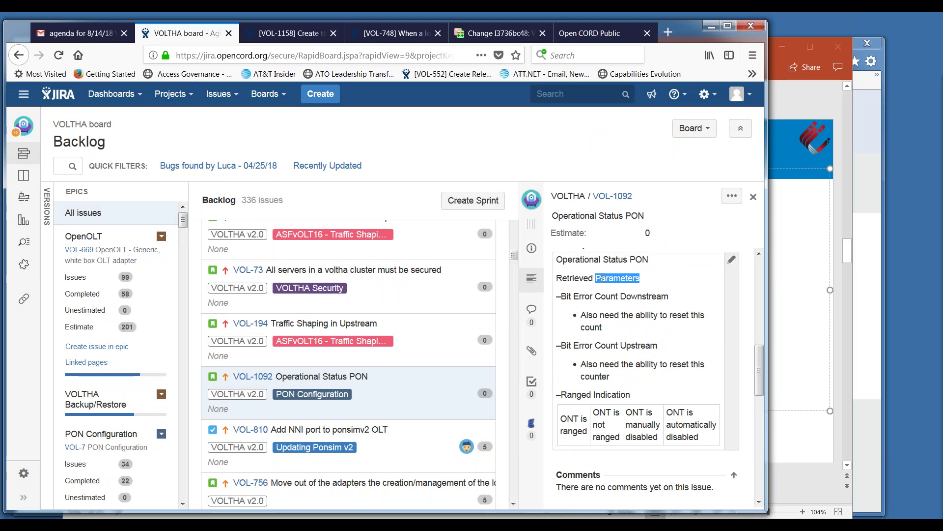
{"action": "left_click", "coordinate": [557, 278], "text": "shift"}
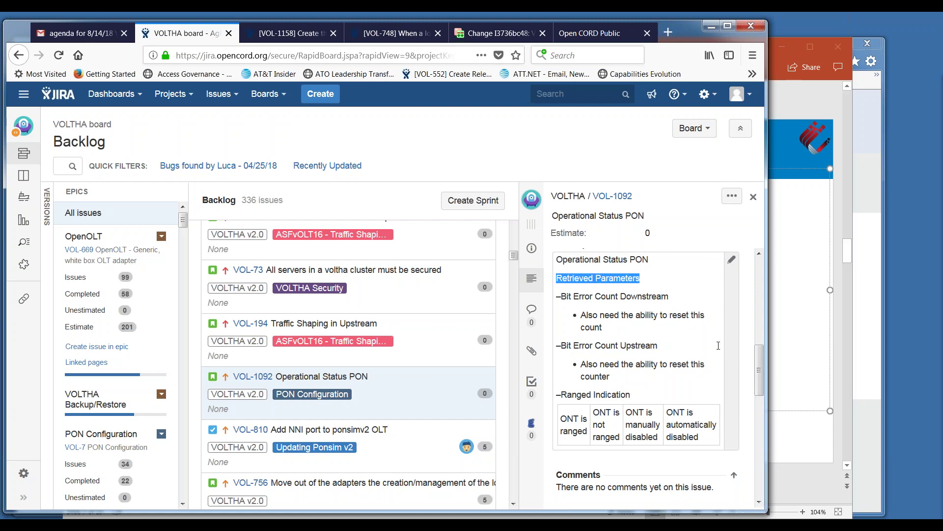
{"action": "left_click_drag", "start_coordinate": [759, 362], "coordinate": [759, 356]}
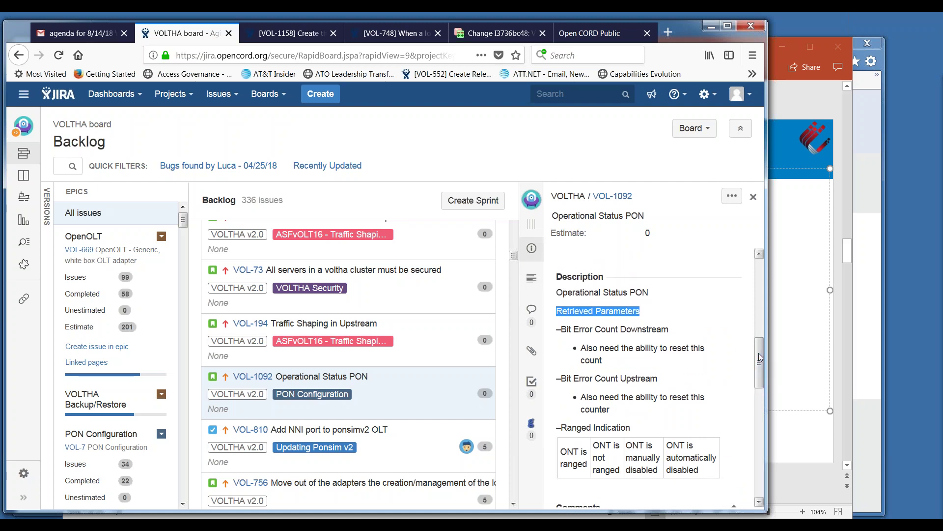
{"action": "triple_click", "coordinate": [612, 334]}
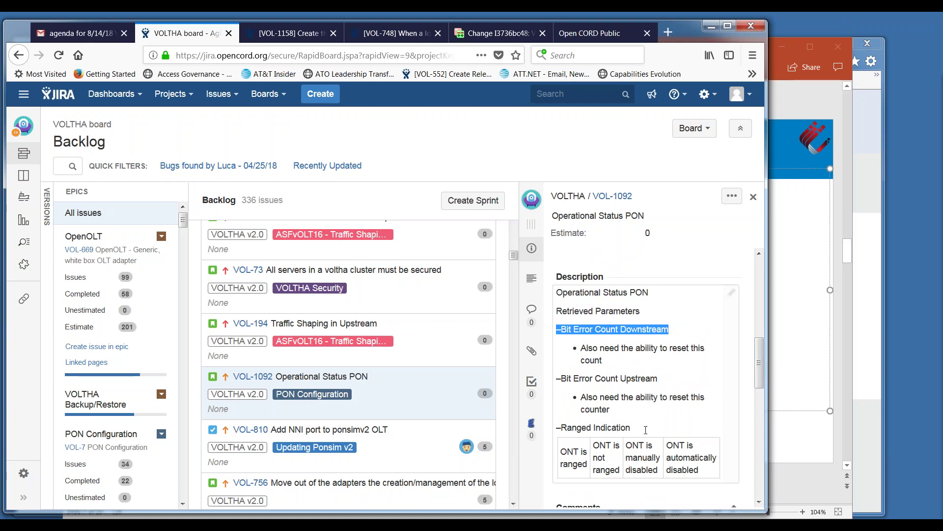
{"action": "left_click_drag", "start_coordinate": [632, 407], "coordinate": [579, 350]}
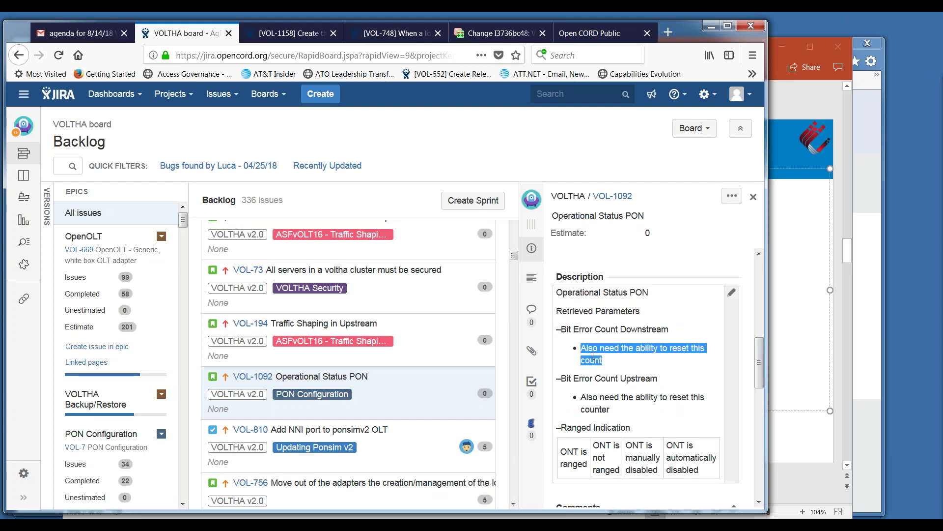
{"action": "left_click", "coordinate": [759, 502]}
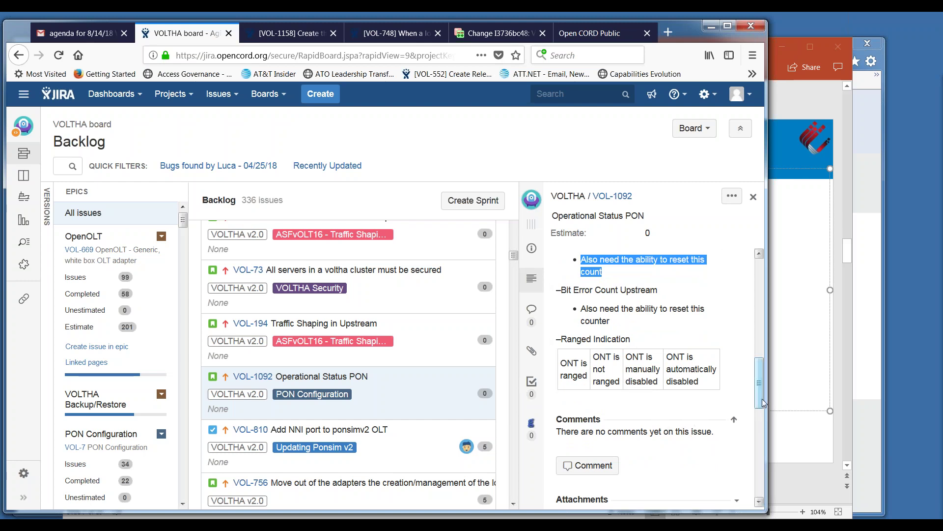
{"action": "left_click_drag", "start_coordinate": [762, 399], "coordinate": [763, 359]}
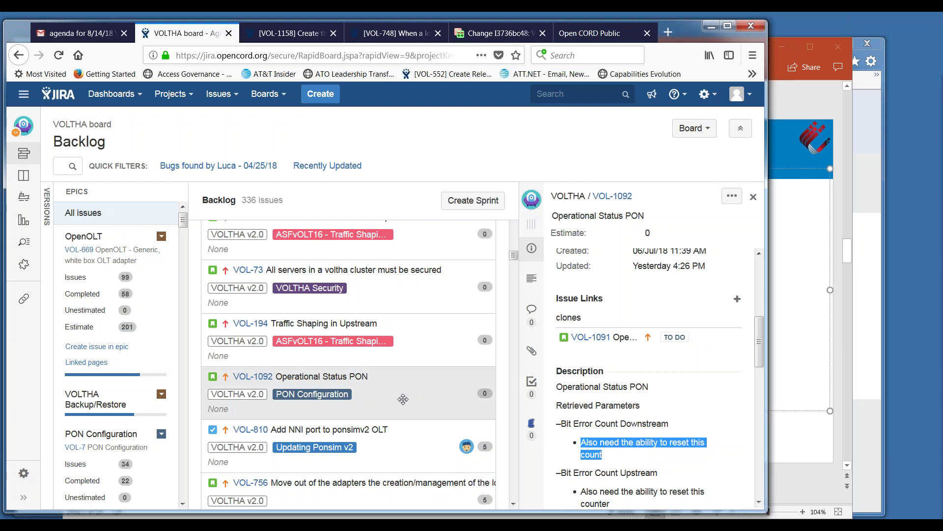
Examine the rest of VOL-1092's description, highlighting Bit Error Count Downstream and reading the upstream count and ranged indication table
{"action": "left_click", "coordinate": [760, 502]}
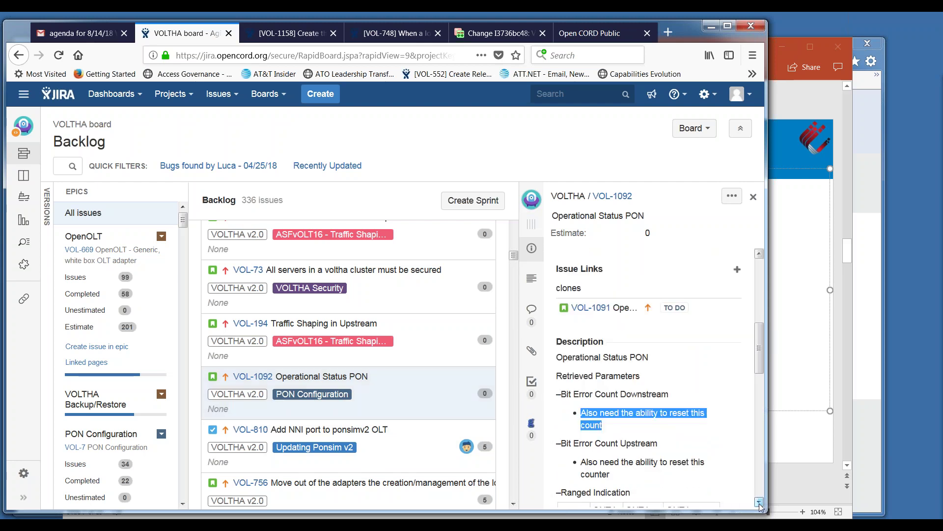
{"action": "left_click", "coordinate": [760, 502]}
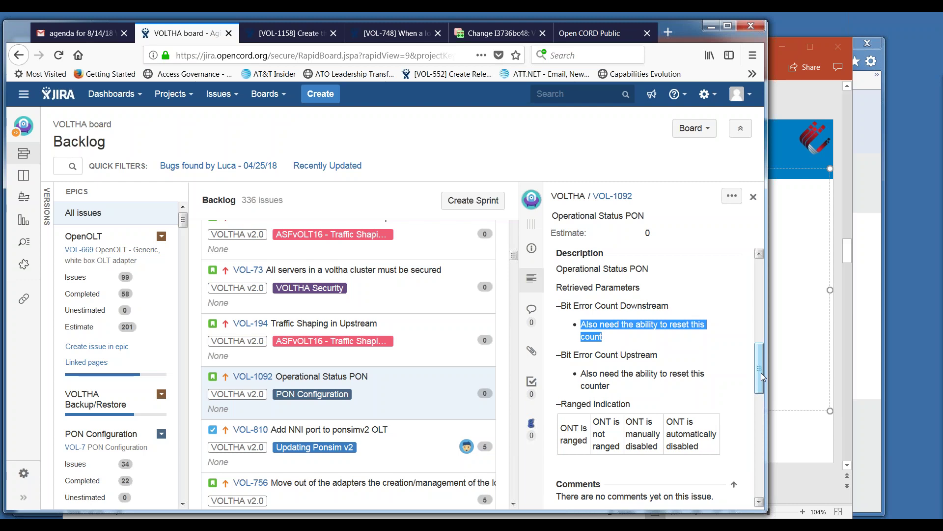
{"action": "left_click", "coordinate": [687, 360]}
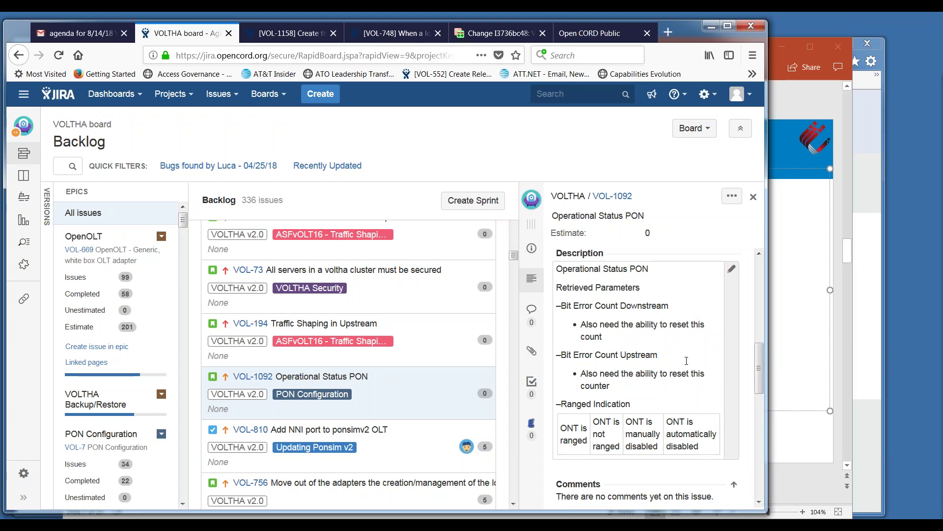
{"action": "double_click", "coordinate": [630, 305]}
{"action": "left_click", "coordinate": [637, 354]}
{"action": "triple_click", "coordinate": [636, 307]}
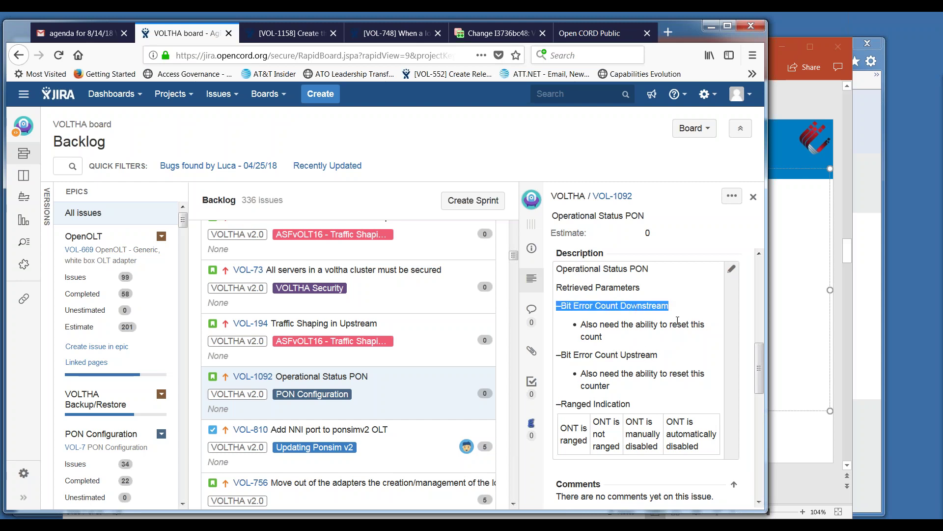
{"action": "left_click", "coordinate": [683, 355]}
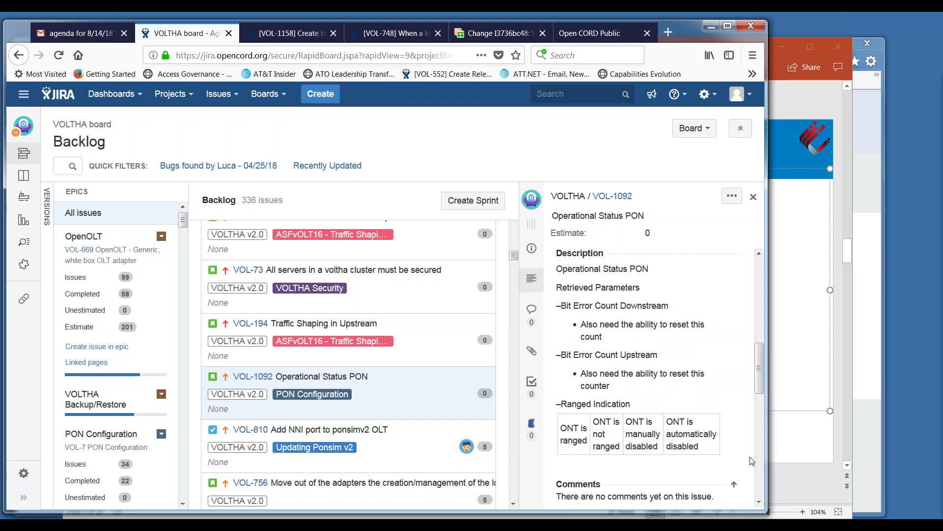
Add the comment "Need additional clarification for story" to VOL-1092
{"action": "left_click_drag", "start_coordinate": [760, 375], "coordinate": [759, 407]}
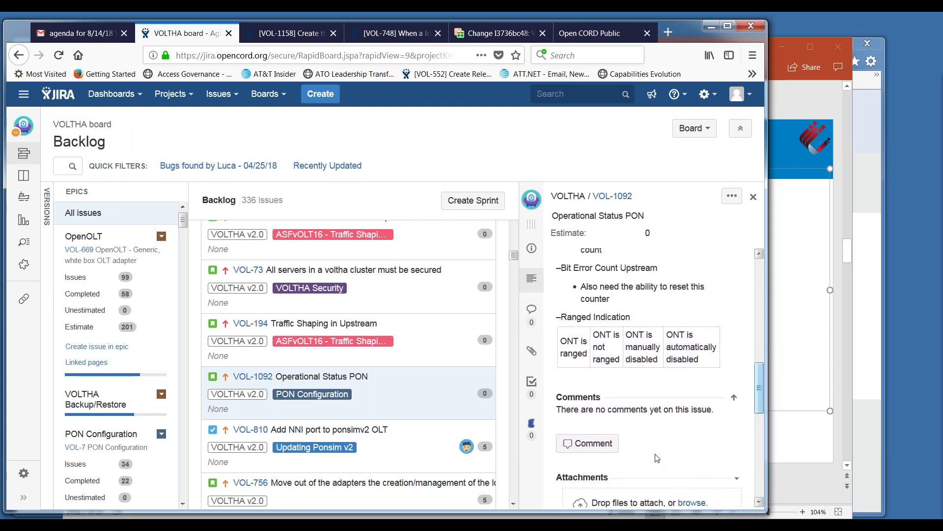
{"action": "left_click", "coordinate": [594, 444]}
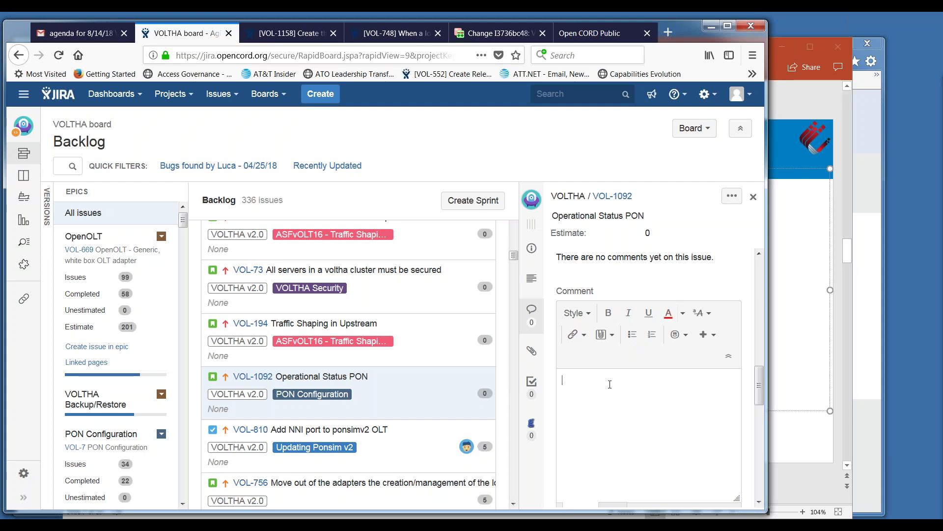
{"action": "type", "text": "Need additional clarification for"}
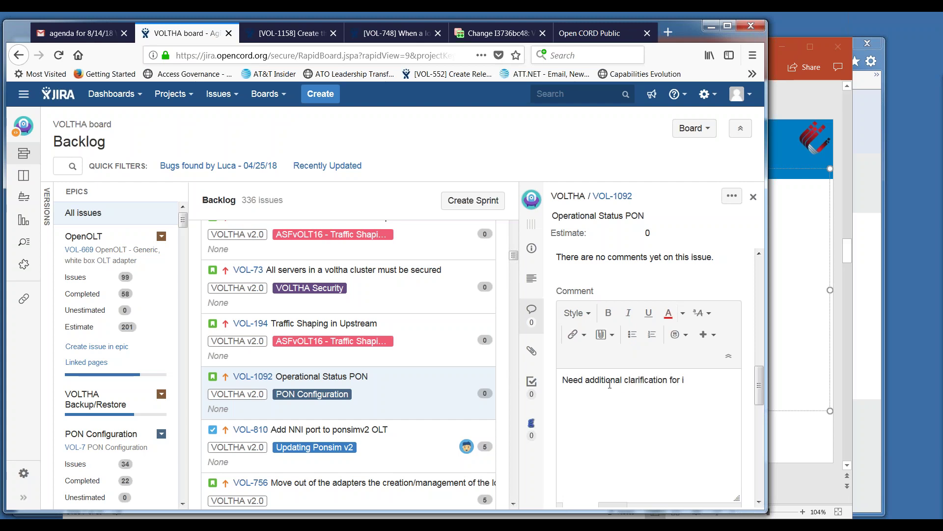
{"action": "type", "text": " story"}
{"action": "key", "text": "alt"}
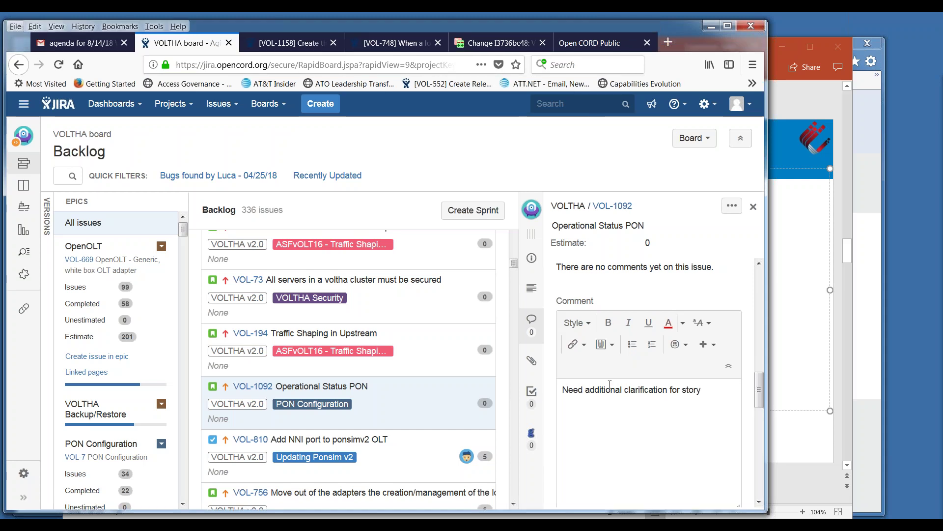
{"action": "left_click", "coordinate": [759, 503]}
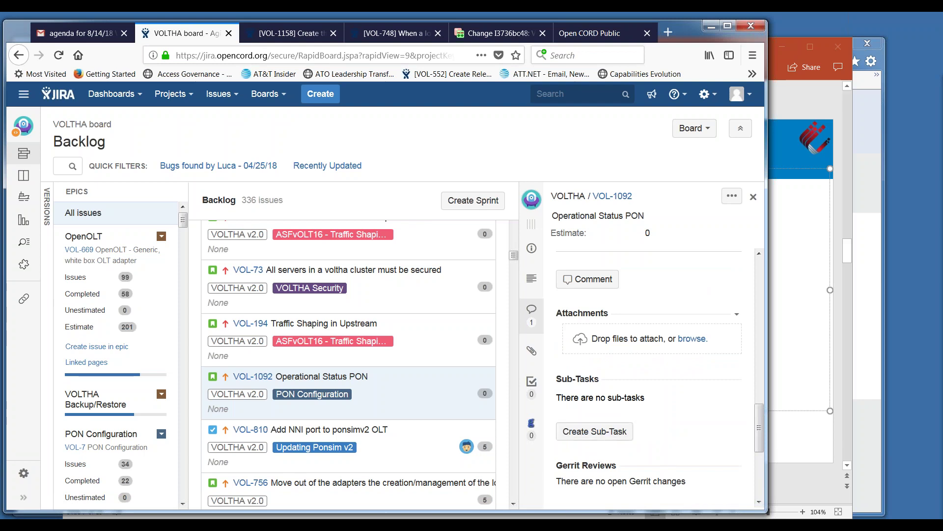
Go through the remaining backlog to its end and show VOL-1153 on decomposed flows using the old device_id after ONU delete
{"action": "left_click", "coordinate": [513, 503]}
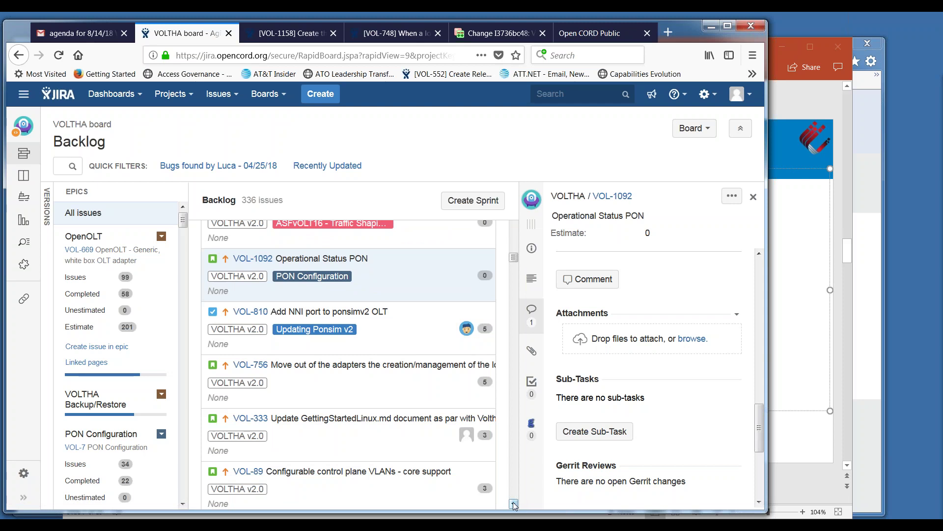
{"action": "left_click_drag", "start_coordinate": [513, 504], "coordinate": [513, 503]}
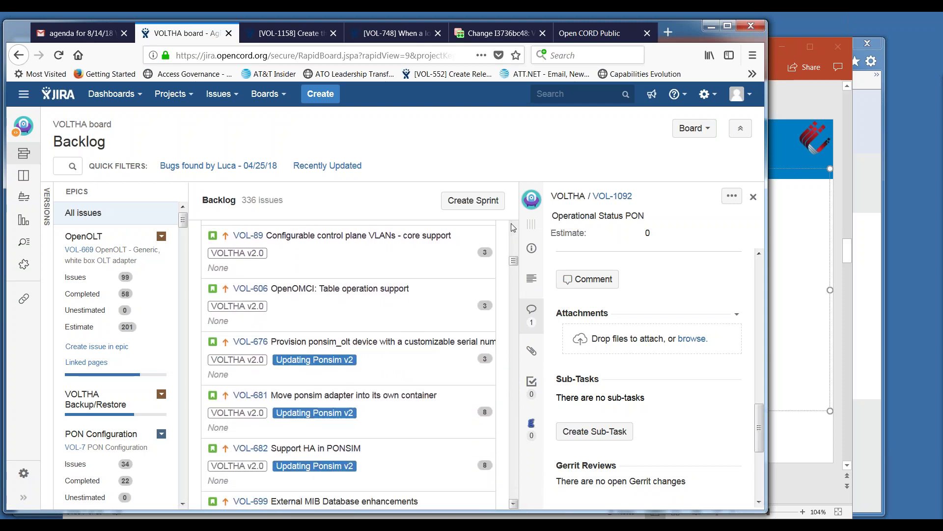
{"action": "left_click_drag", "start_coordinate": [513, 261], "coordinate": [513, 506]}
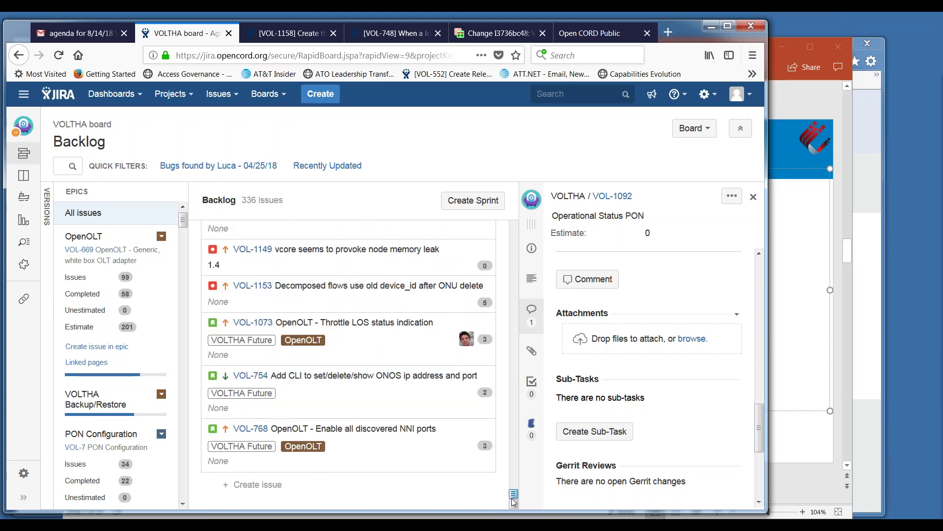
{"action": "left_click", "coordinate": [353, 260]}
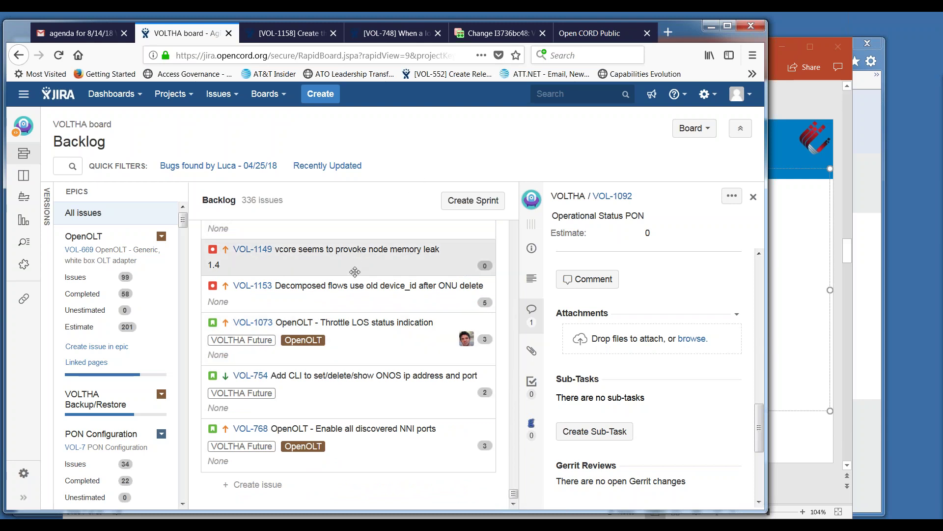
{"action": "left_click", "coordinate": [372, 293]}
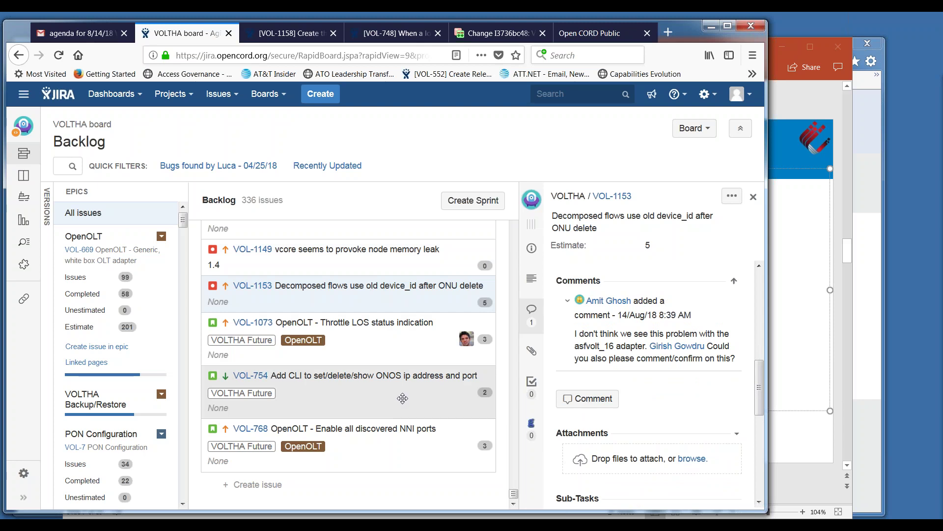
Show VOL-1073 on throttling LOS status indication and examine its description, Broadcom CSP item, comments and people
{"action": "left_click", "coordinate": [390, 340]}
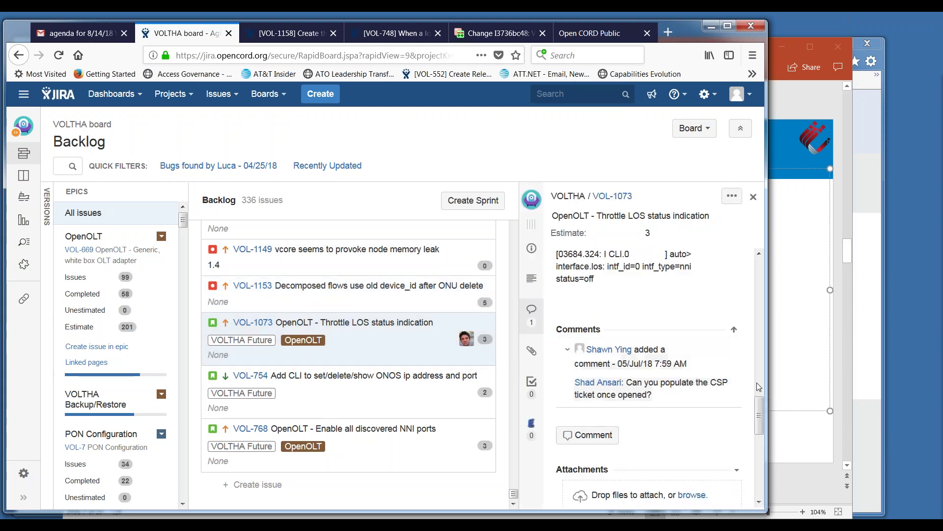
{"action": "left_click_drag", "start_coordinate": [761, 426], "coordinate": [754, 336]}
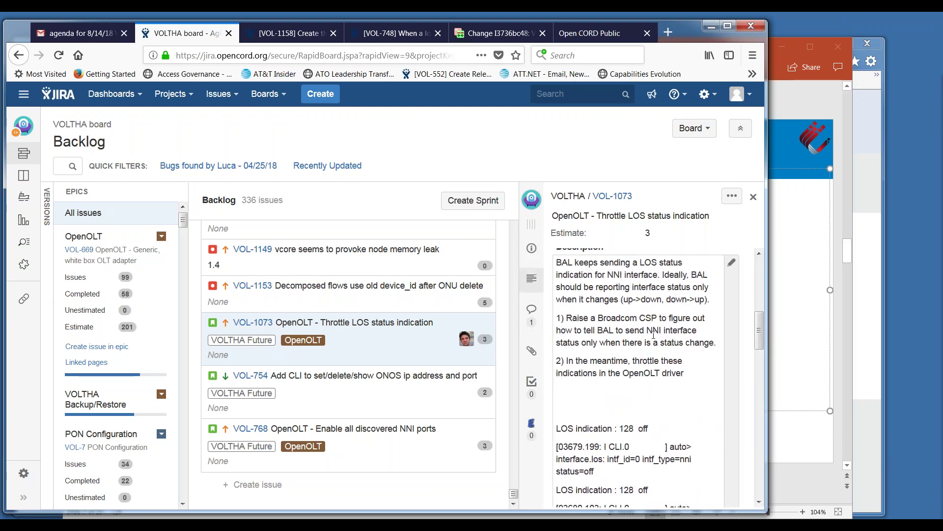
{"action": "left_click_drag", "start_coordinate": [659, 318], "coordinate": [600, 319]}
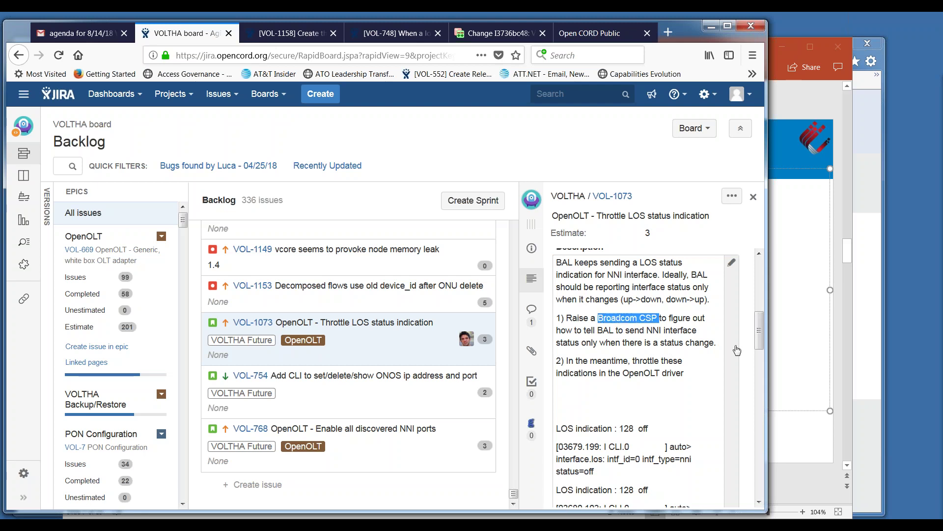
{"action": "left_click_drag", "start_coordinate": [759, 342], "coordinate": [769, 427]}
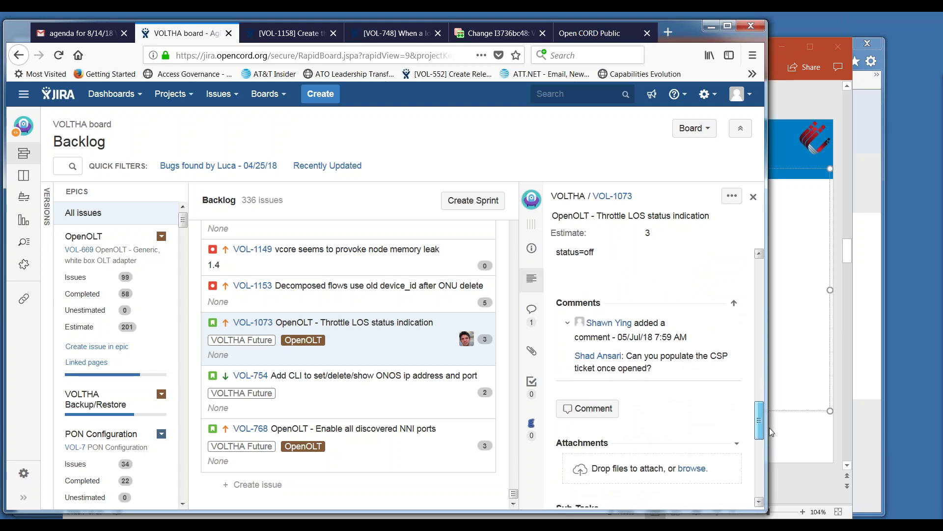
{"action": "left_click_drag", "start_coordinate": [769, 428], "coordinate": [755, 255]}
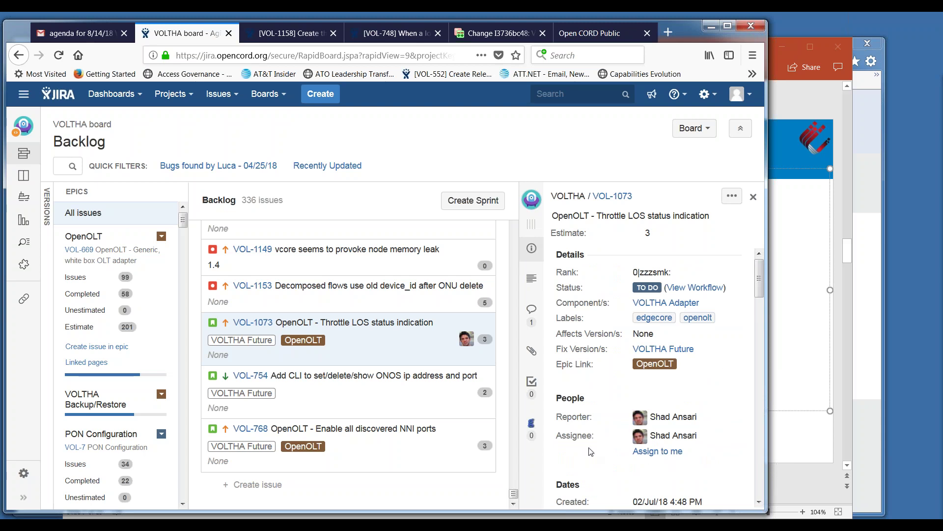
Show VOL-768 on enabling all discovered NNI ports and examine its details, people and dates
{"action": "left_click", "coordinate": [409, 388]}
{"action": "left_click", "coordinate": [404, 440]}
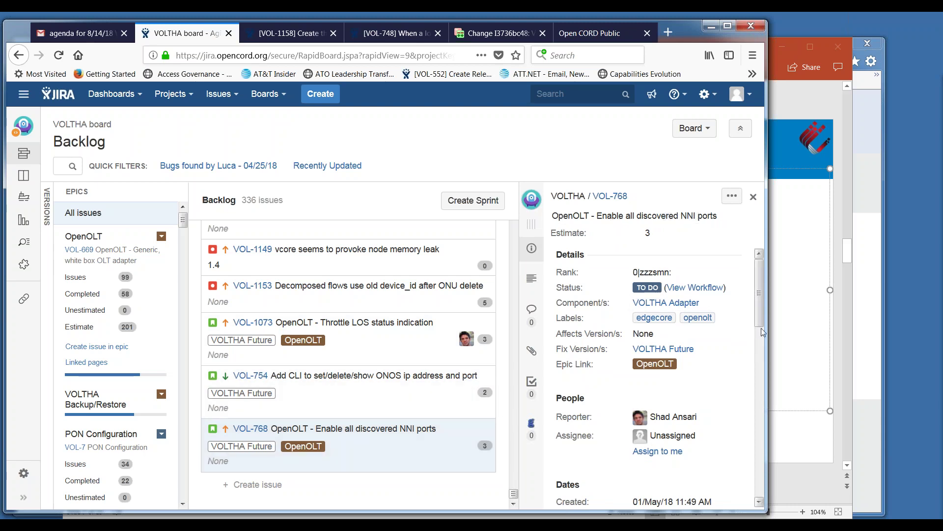
{"action": "scroll", "coordinate": [761, 325], "scroll_direction": "down", "scroll_amount": 1}
{"action": "scroll", "coordinate": [765, 315], "scroll_direction": "up", "scroll_amount": 1}
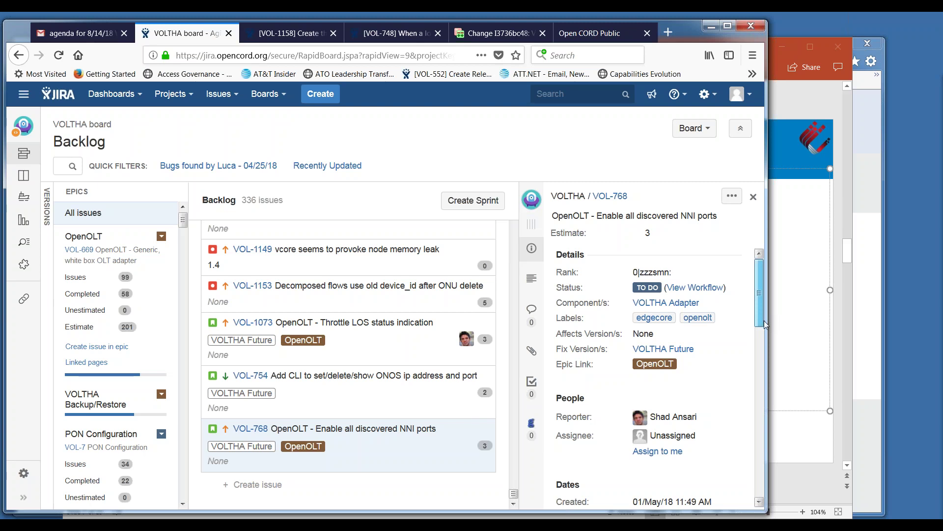
{"action": "left_click_drag", "start_coordinate": [763, 320], "coordinate": [765, 328]}
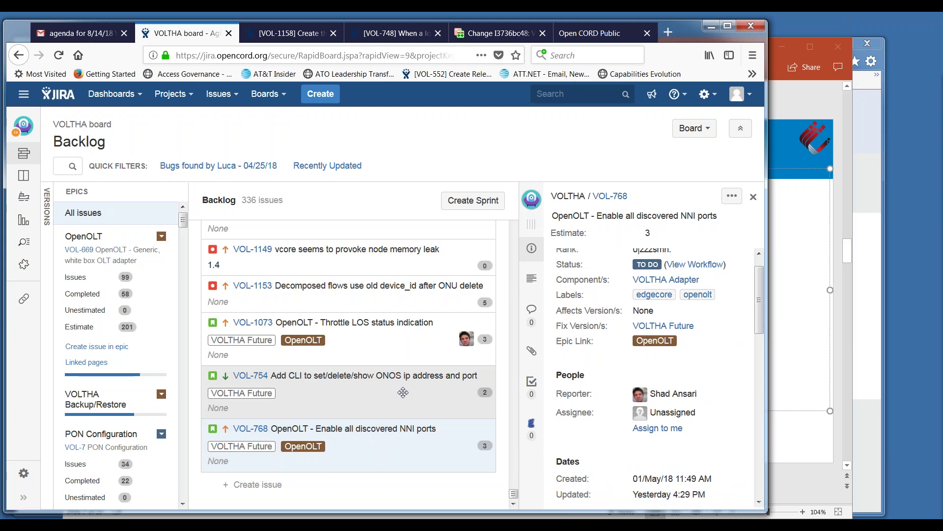
{"action": "left_click", "coordinate": [400, 446]}
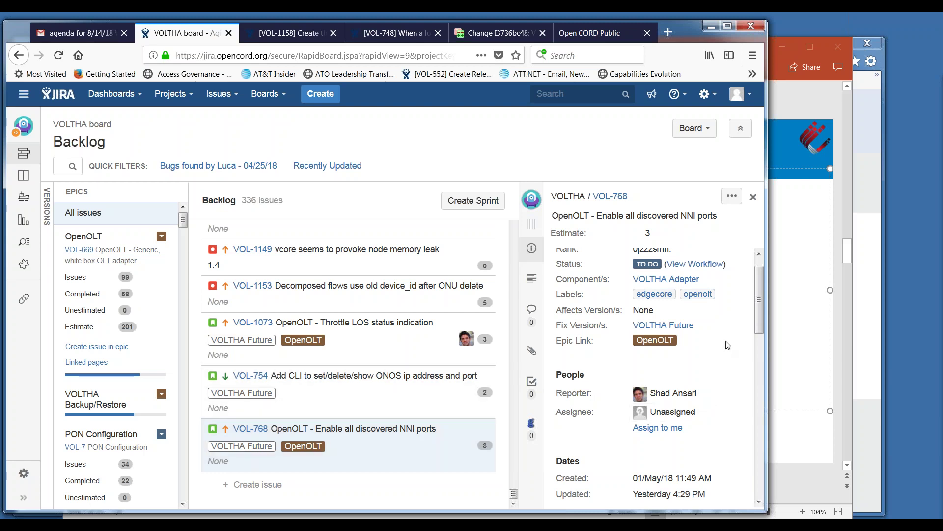
{"action": "left_click_drag", "start_coordinate": [760, 323], "coordinate": [759, 310]}
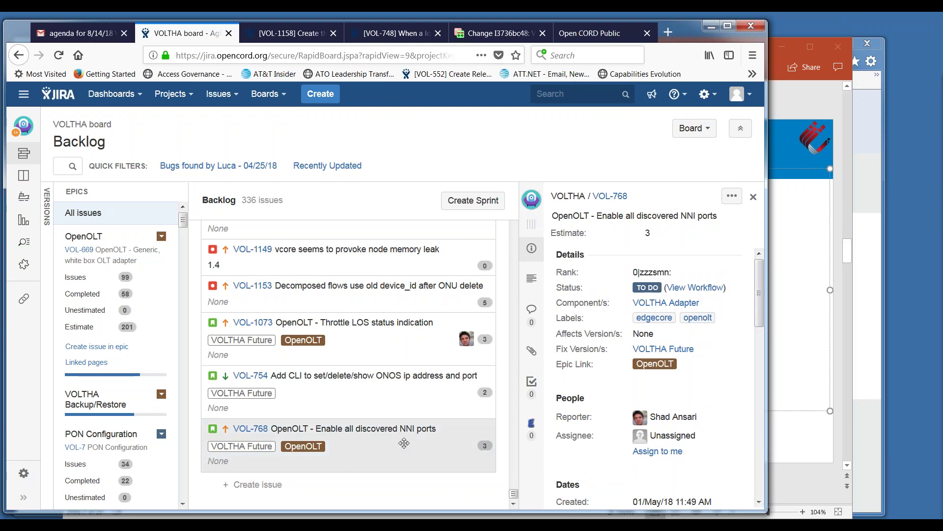
Show VOL-754 on the CLI for the ONOS IP address and port, and examine its description in edit mode
{"action": "left_click", "coordinate": [414, 395]}
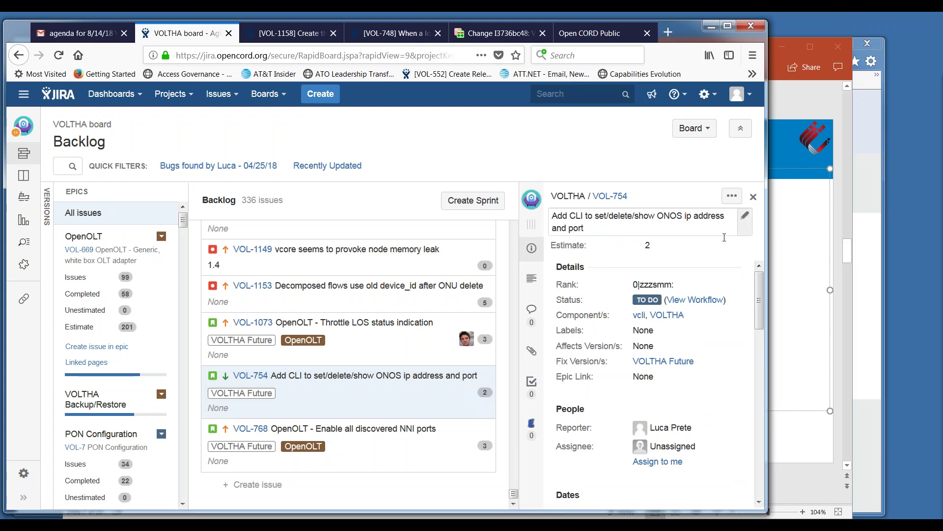
{"action": "left_click_drag", "start_coordinate": [759, 314], "coordinate": [764, 370]}
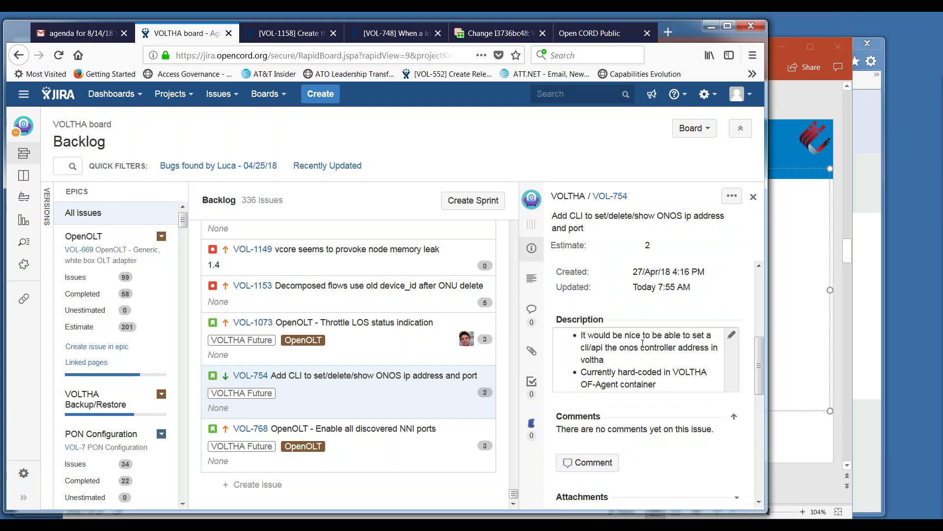
{"action": "left_click", "coordinate": [622, 336]}
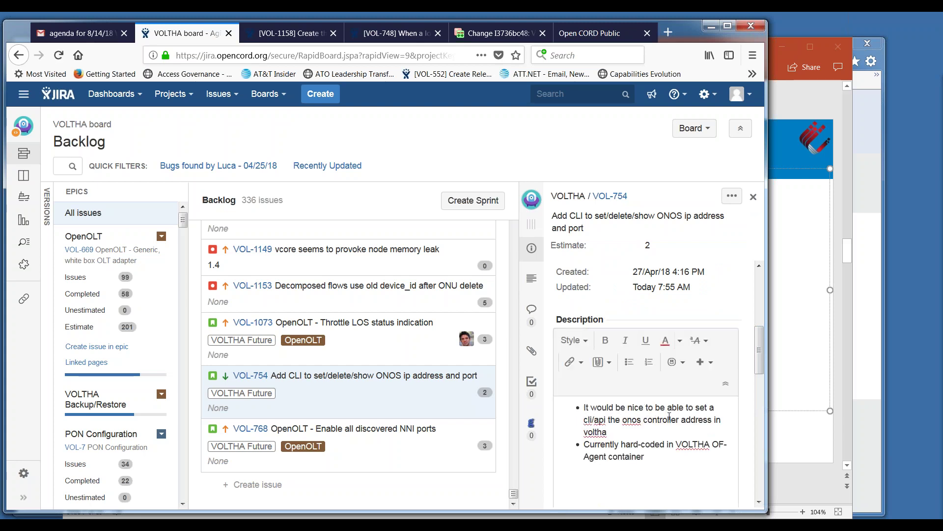
{"action": "left_click", "coordinate": [631, 432]}
{"action": "left_click", "coordinate": [759, 502]}
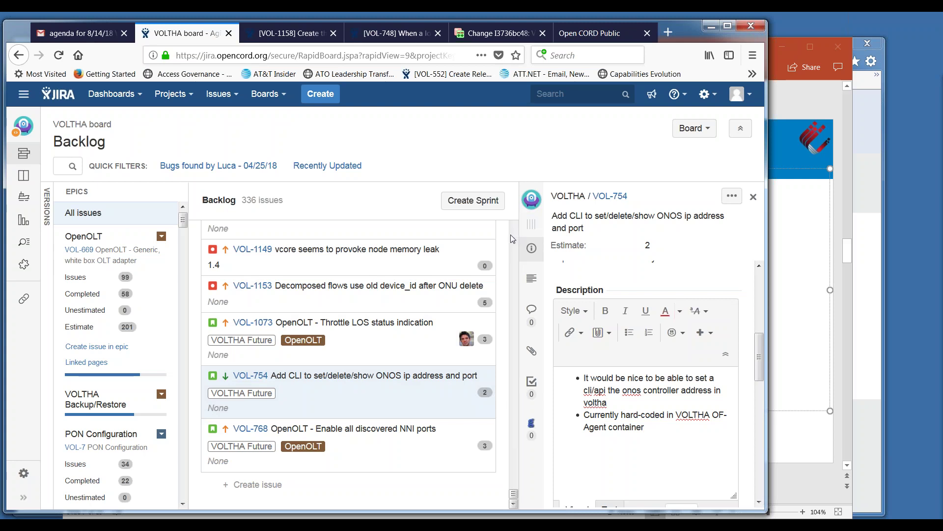
Return from the end of the backlog to the issues of the active VOLTHA 2.0 Sprint 6
{"action": "scroll", "coordinate": [511, 234], "scroll_direction": "up", "scroll_amount": 10}
{"action": "scroll", "coordinate": [511, 238], "scroll_direction": "up", "scroll_amount": 15}
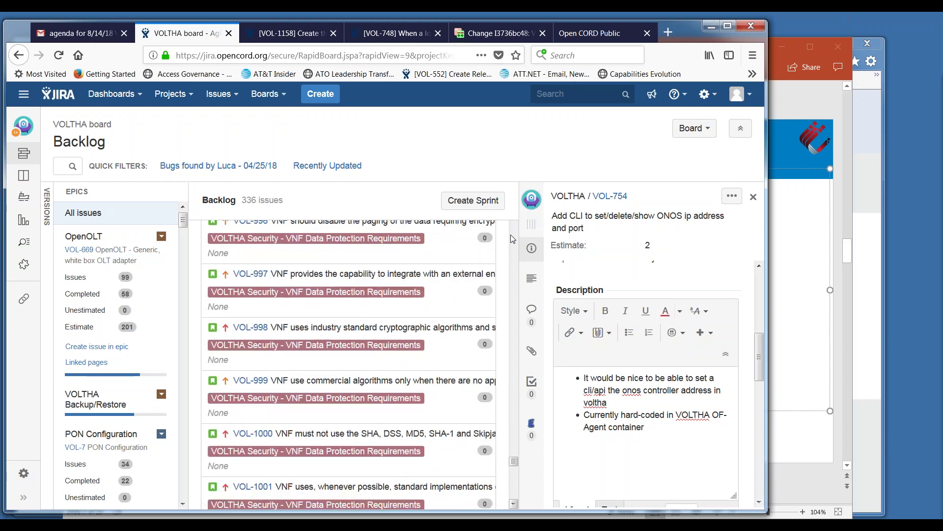
{"action": "left_click_drag", "start_coordinate": [514, 432], "coordinate": [513, 219]}
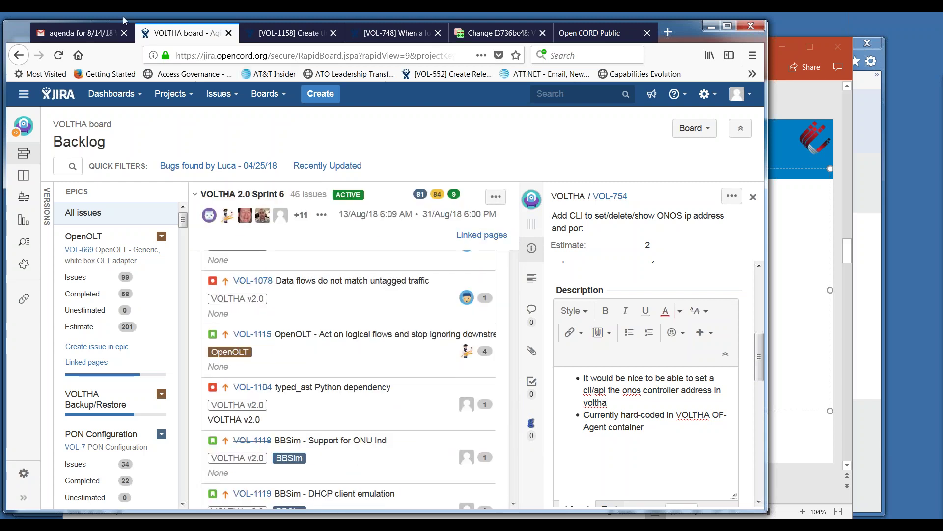
Check the agenda in the Gmail draft, highlight the item on pulling prioritized backlog issues into sprint 6, and return to the VOLTHA board
{"action": "left_click", "coordinate": [79, 33]}
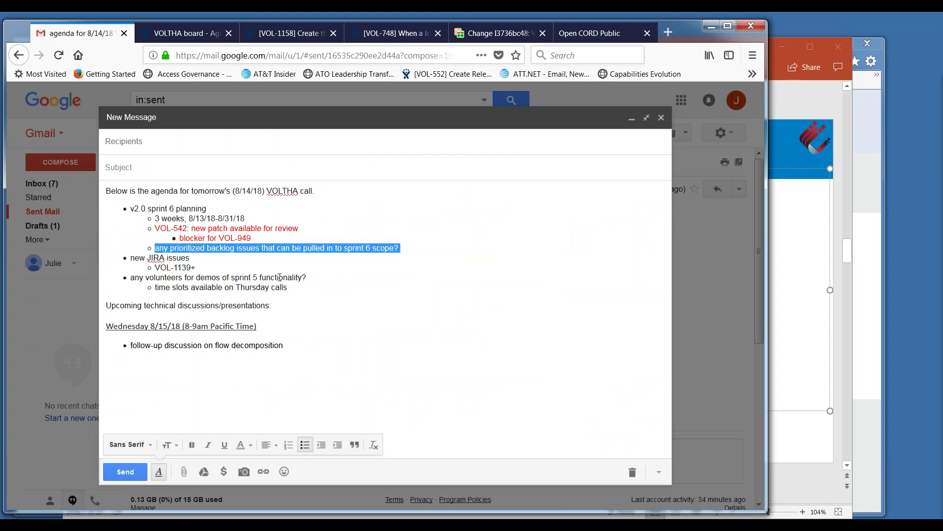
{"action": "left_click", "coordinate": [200, 267]}
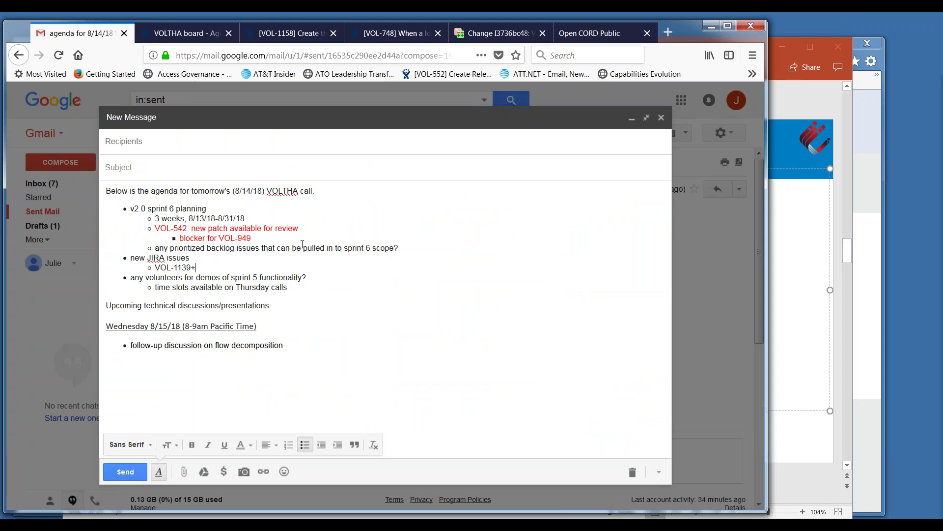
{"action": "triple_click", "coordinate": [303, 243]}
{"action": "triple_click", "coordinate": [302, 248]}
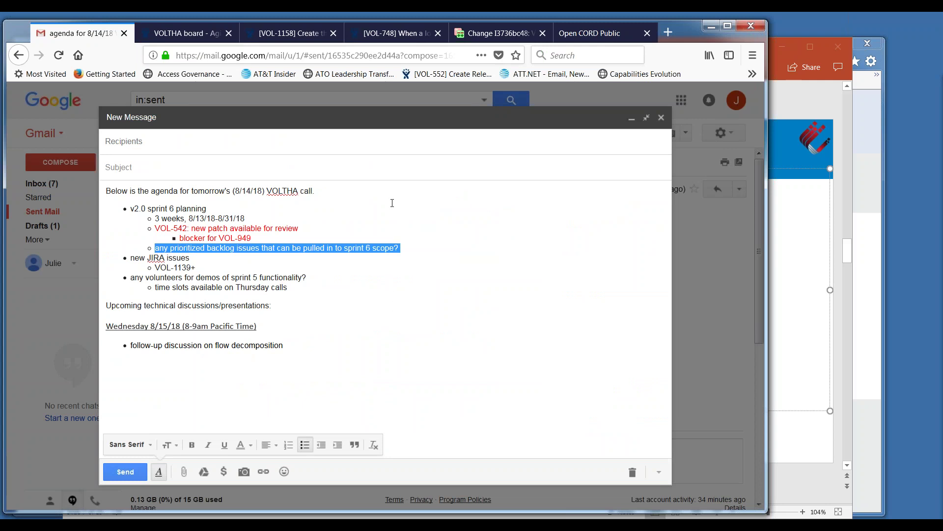
{"action": "left_click", "coordinate": [207, 32]}
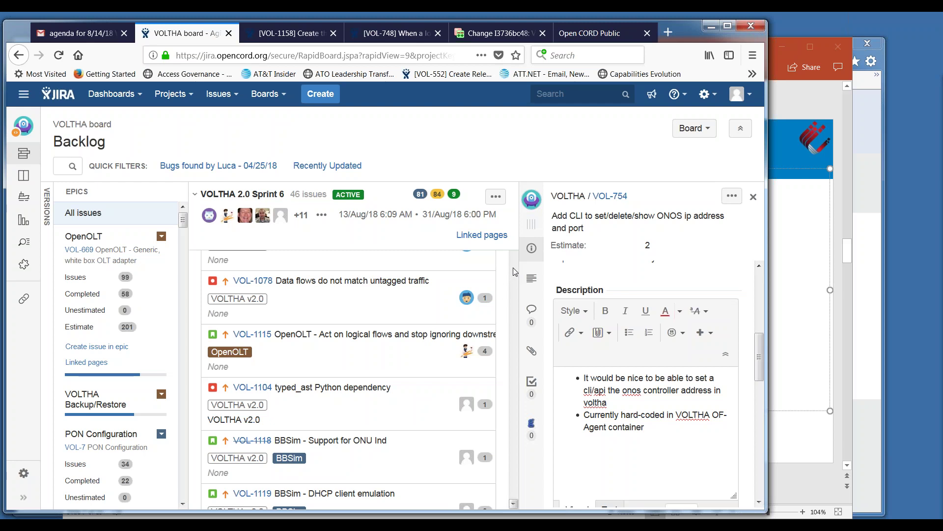
Look through the backlog below VOLTHA 2.0 Sprints 7 and 8 for candidate issues, and return to the Sprint 6 issues
{"action": "scroll", "coordinate": [515, 271], "scroll_direction": "down", "scroll_amount": 10}
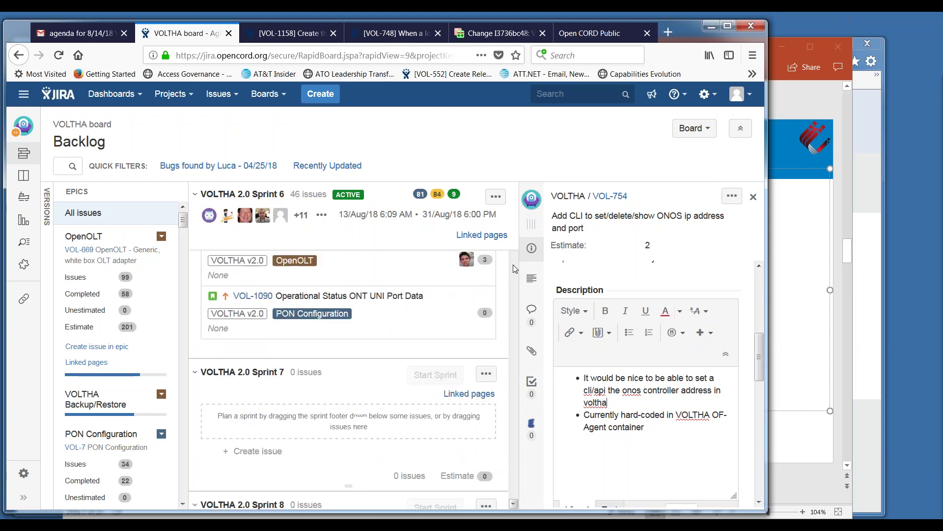
{"action": "scroll", "coordinate": [515, 268], "scroll_direction": "down", "scroll_amount": 10}
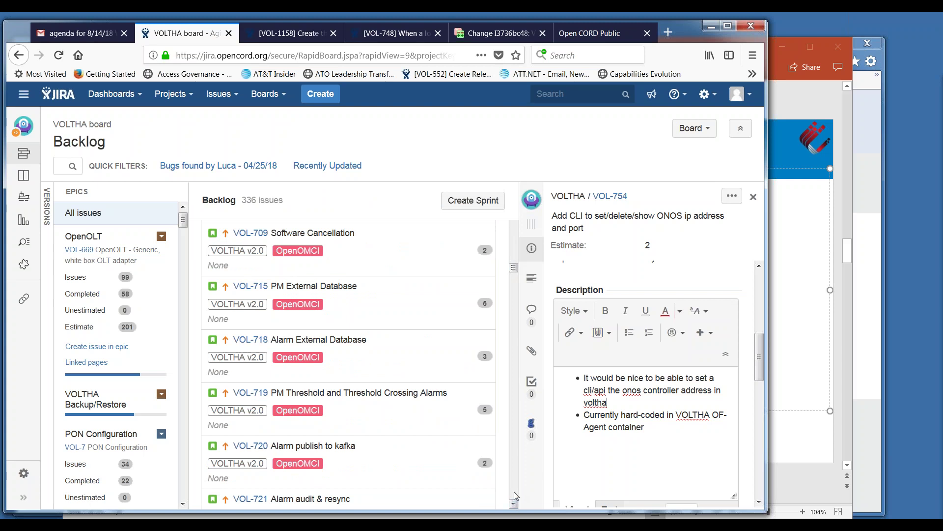
{"action": "scroll", "coordinate": [514, 491], "scroll_direction": "down", "scroll_amount": 10}
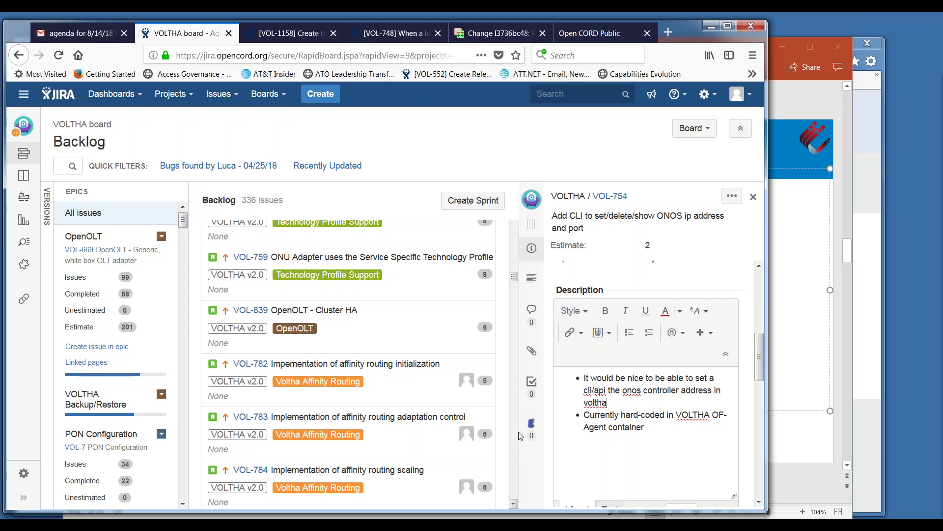
{"action": "left_click_drag", "start_coordinate": [514, 278], "coordinate": [516, 234]}
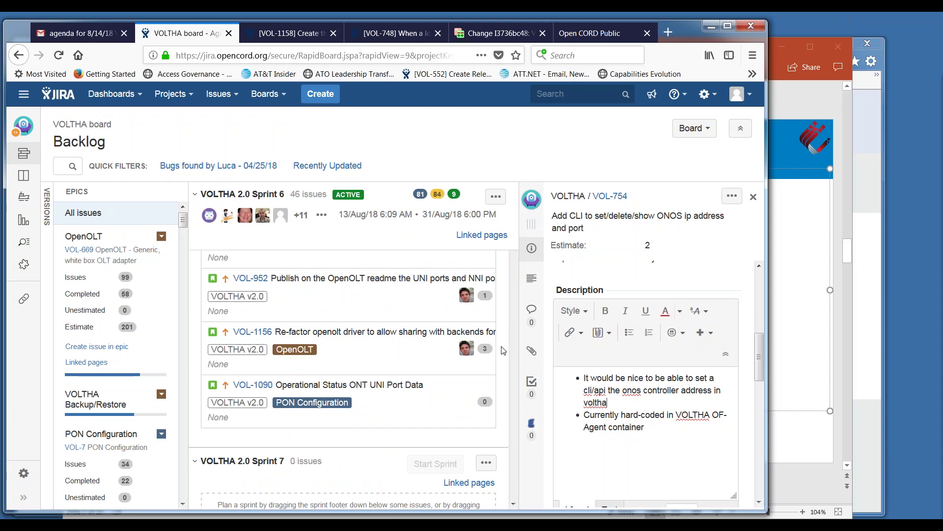
{"action": "left_click", "coordinate": [514, 504]}
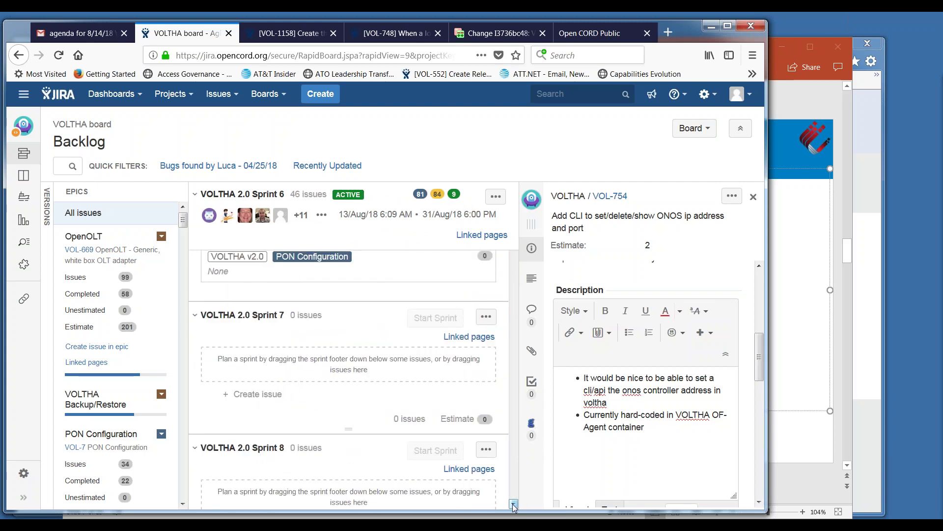
{"action": "left_click", "coordinate": [513, 504]}
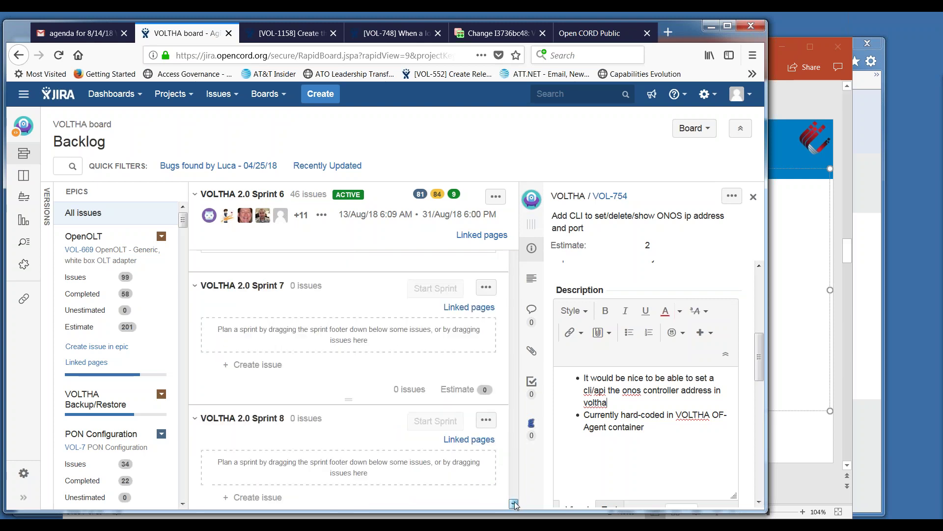
{"action": "left_click", "coordinate": [514, 504]}
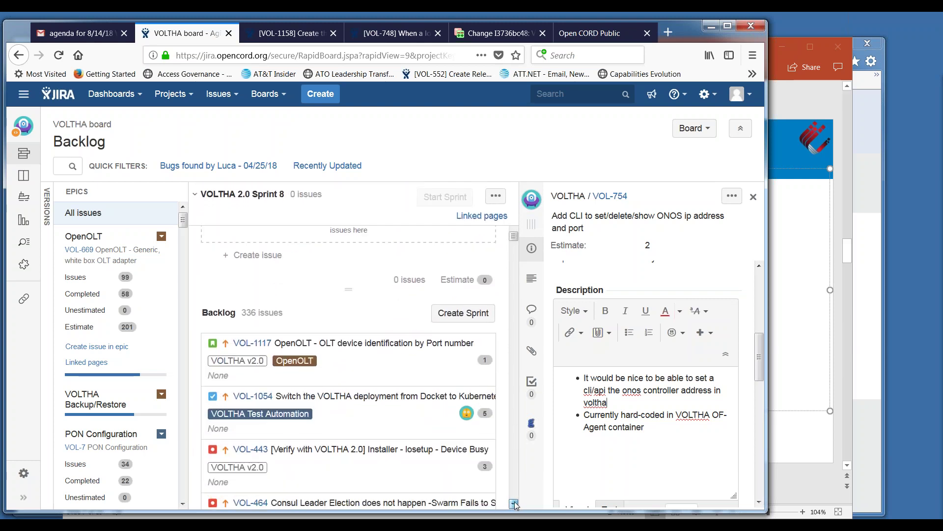
{"action": "left_click", "coordinate": [513, 504]}
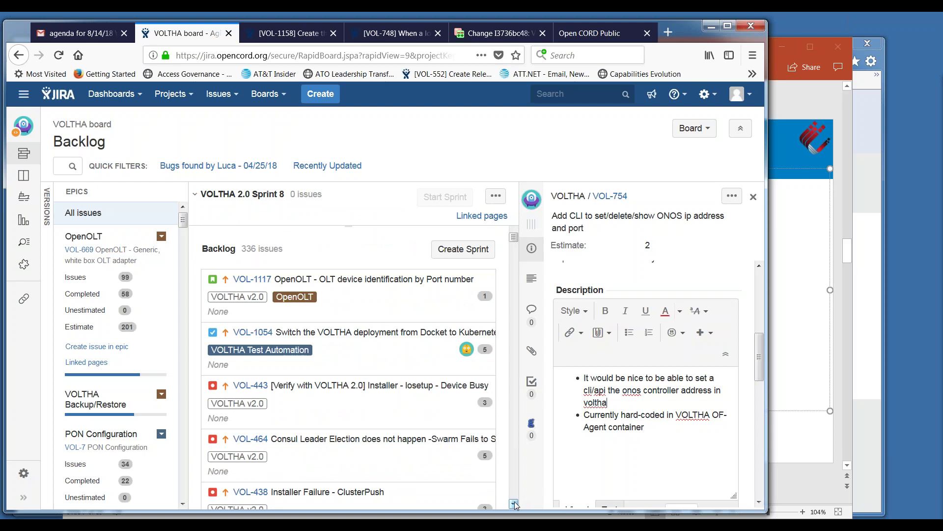
{"action": "left_click", "coordinate": [514, 504]}
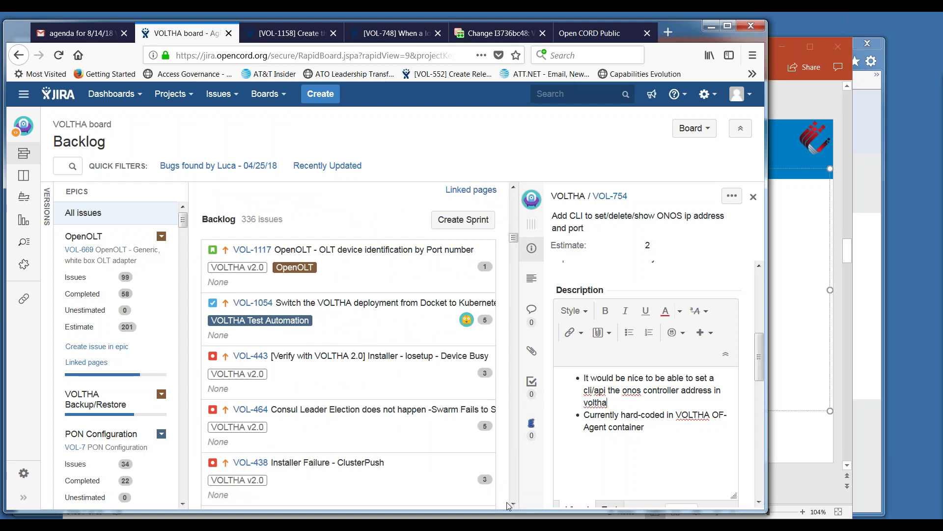
{"action": "left_click", "coordinate": [514, 504]}
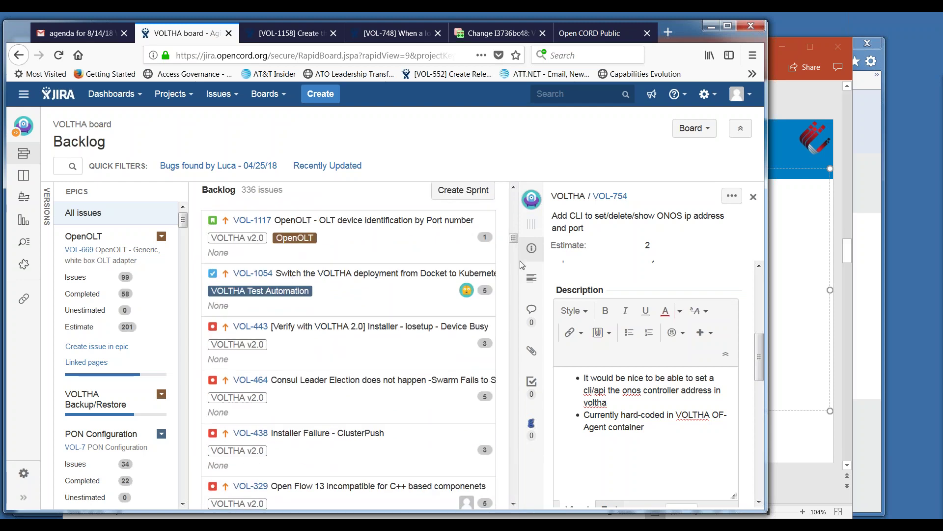
{"action": "left_click", "coordinate": [516, 231]}
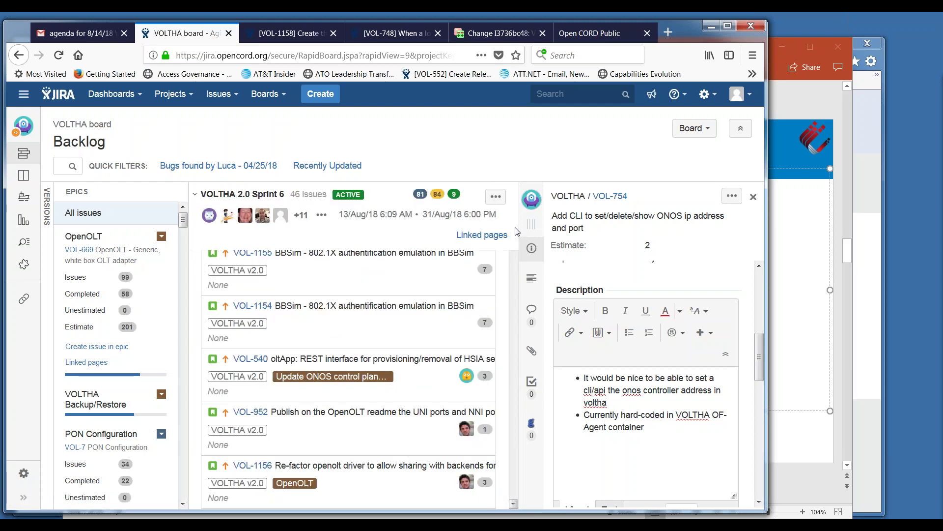
Open VOL-482 in place of VOL-748 and examine its details
{"action": "left_click", "coordinate": [403, 35]}
{"action": "double_click", "coordinate": [341, 58]}
{"action": "type", "text": "482"}
{"action": "key", "text": "Return"}
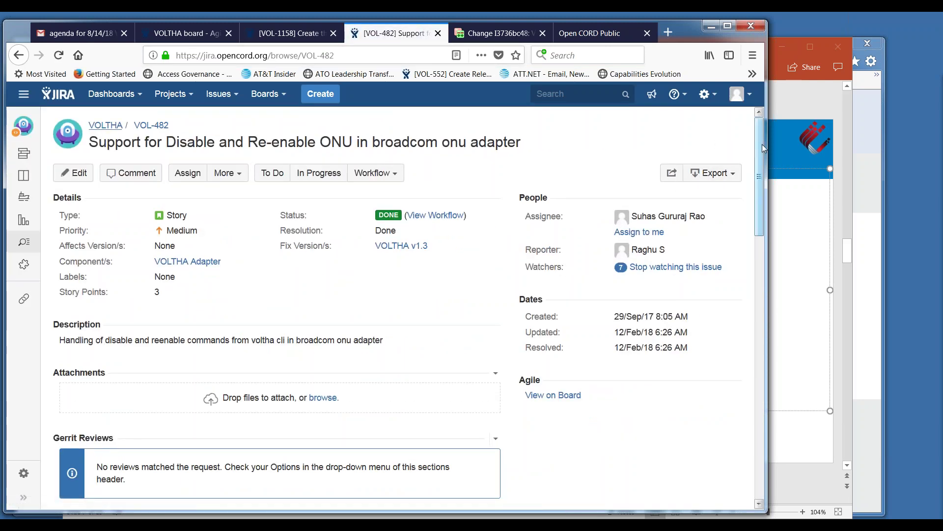
{"action": "mouse_move", "coordinate": [758, 145]}
{"action": "left_mouse_down"}
{"action": "mouse_move", "coordinate": [787, 374]}
{"action": "mouse_move", "coordinate": [762, 127]}
{"action": "left_mouse_up"}
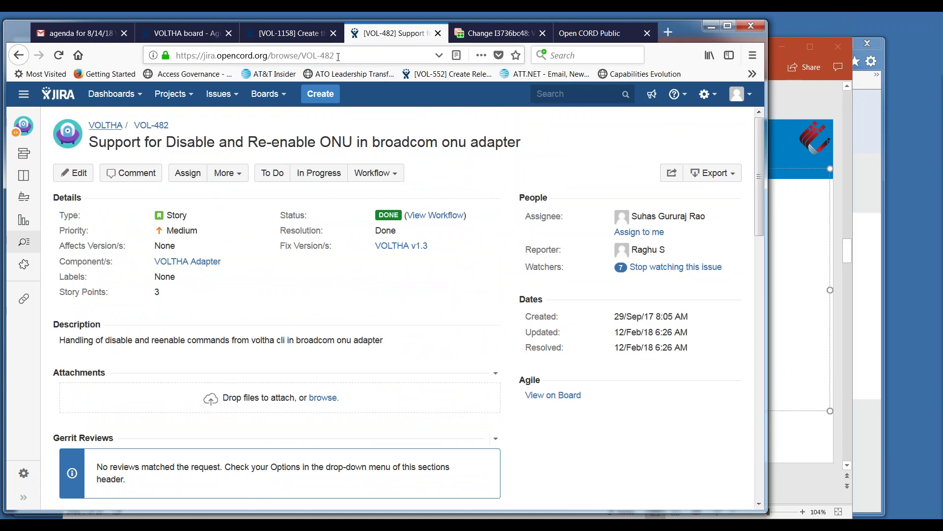
Return to the agenda in the Gmail draft and highlight the sprint 5 demo volunteers item with its Thursday time slots
{"action": "left_click", "coordinate": [192, 38]}
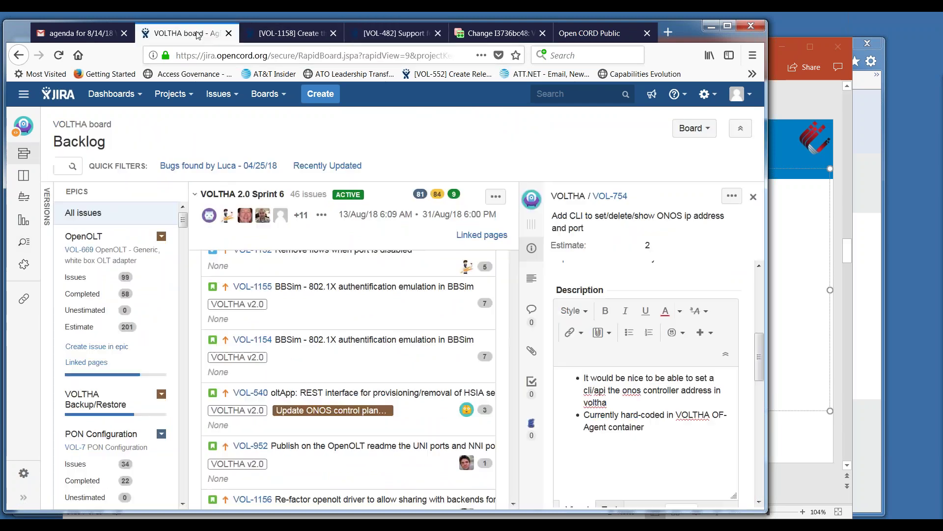
{"action": "left_click", "coordinate": [93, 37]}
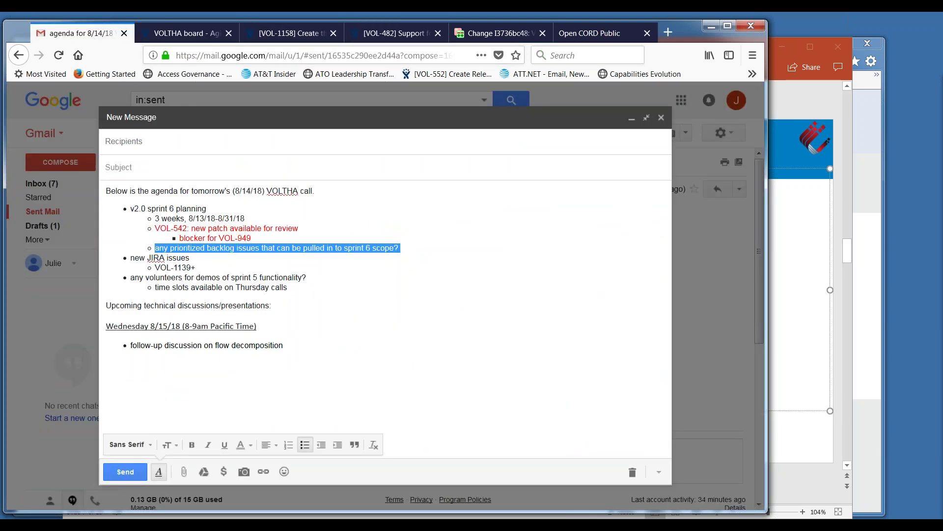
{"action": "left_click", "coordinate": [220, 288]}
{"action": "left_click_drag", "start_coordinate": [289, 287], "coordinate": [130, 276]}
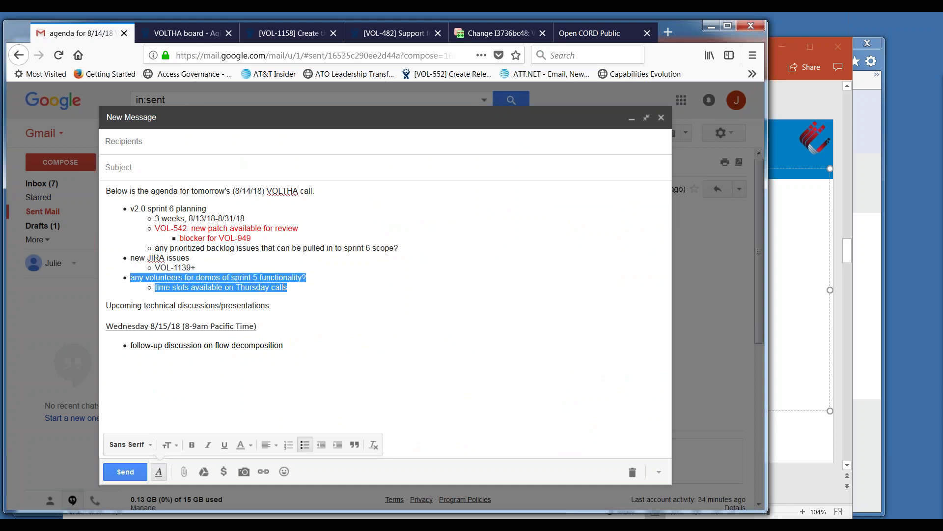
{"action": "left_click", "coordinate": [290, 288]}
{"action": "triple_click", "coordinate": [256, 287]}
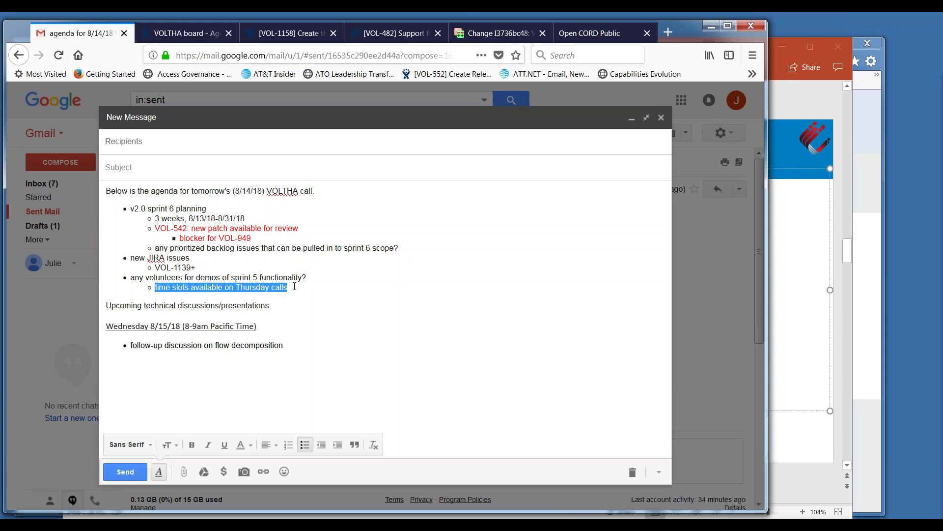
{"action": "left_click", "coordinate": [294, 287]}
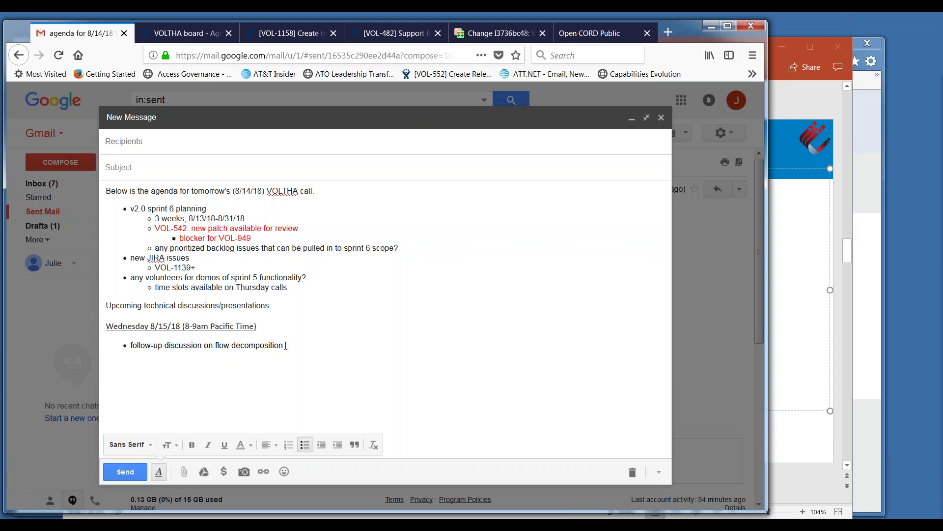
Highlight the Wednesday 8/15/18 session on flow decomposition in the agenda, and clear the highlight
{"action": "triple_click", "coordinate": [197, 326]}
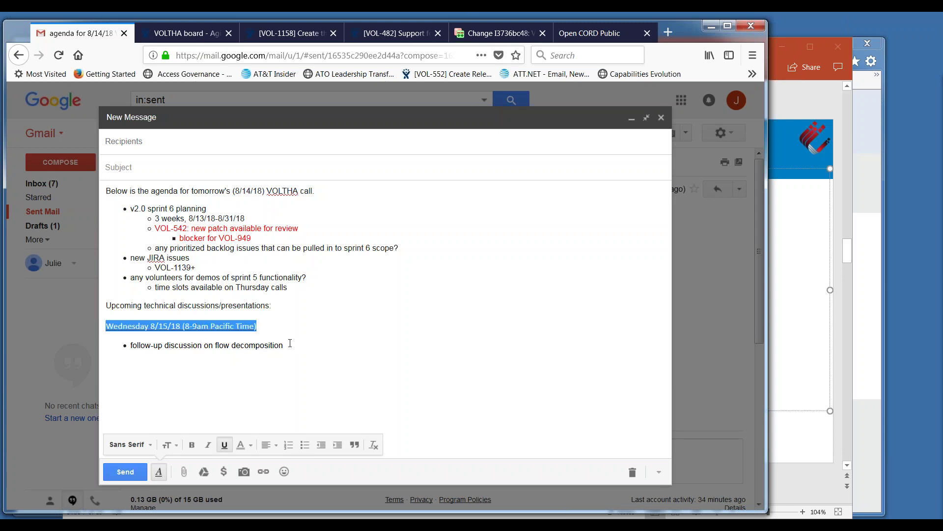
{"action": "left_click", "coordinate": [288, 344]}
{"action": "left_click_drag", "start_coordinate": [282, 345], "coordinate": [99, 334]}
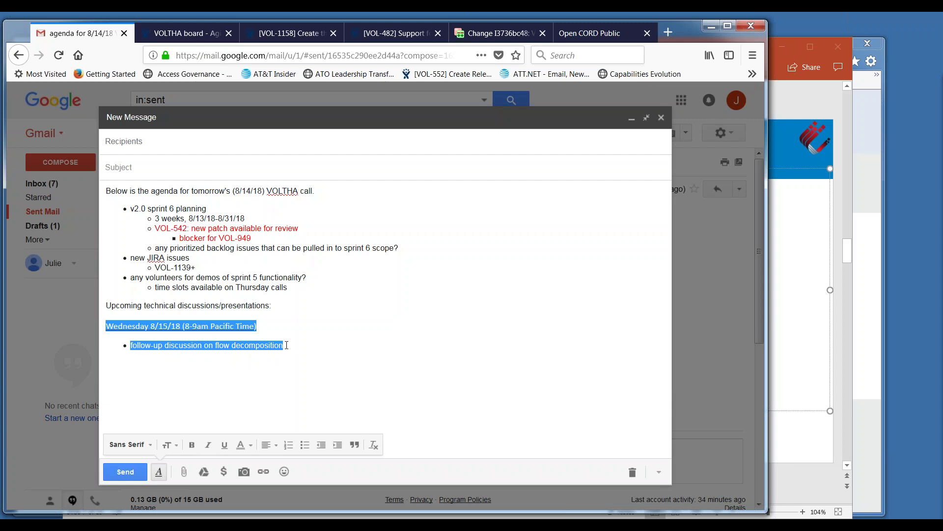
{"action": "left_click", "coordinate": [318, 371]}
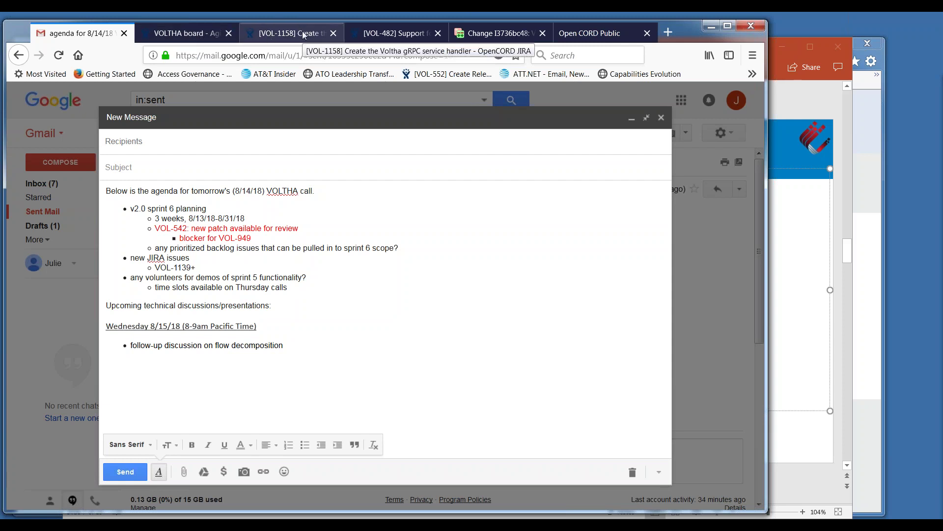
Go back to the VOLTHA board, close the VOL-754 details and look over the first backlog issues
{"action": "left_click", "coordinate": [200, 34]}
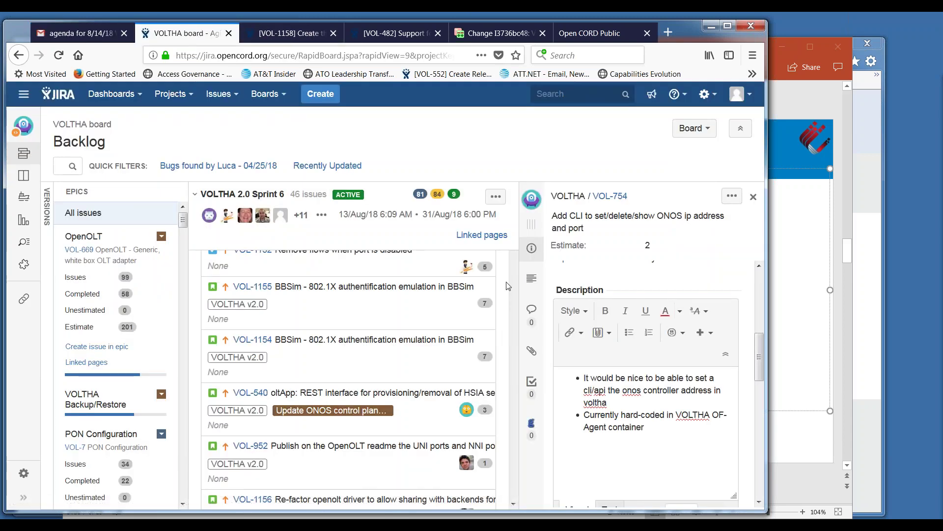
{"action": "scroll", "coordinate": [514, 267], "scroll_direction": "down", "scroll_amount": 10}
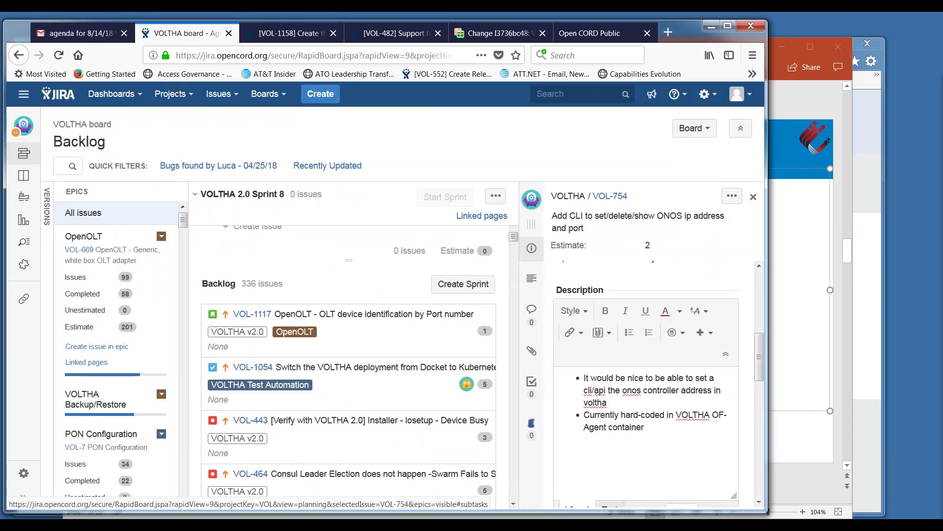
{"action": "scroll", "coordinate": [516, 234], "scroll_direction": "up", "scroll_amount": 5}
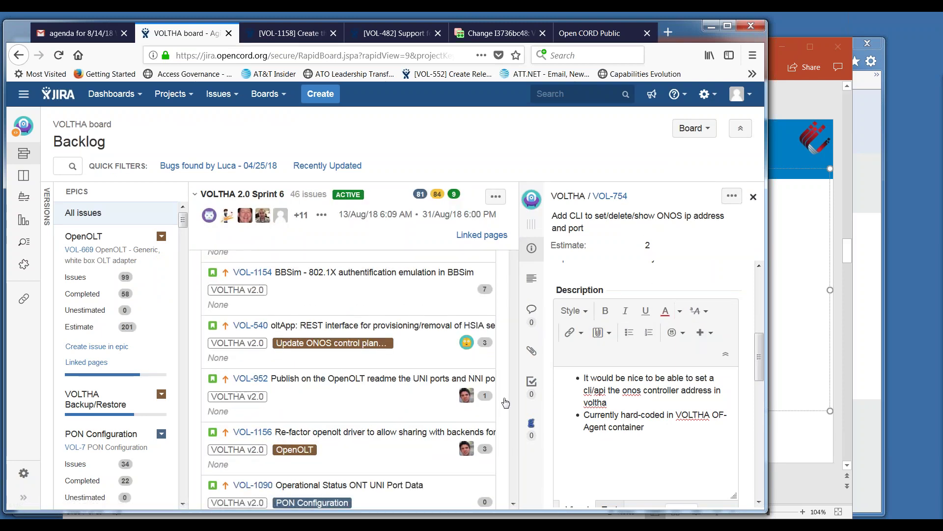
{"action": "left_click", "coordinate": [753, 196]}
{"action": "scroll", "coordinate": [749, 254], "scroll_direction": "down", "scroll_amount": 5}
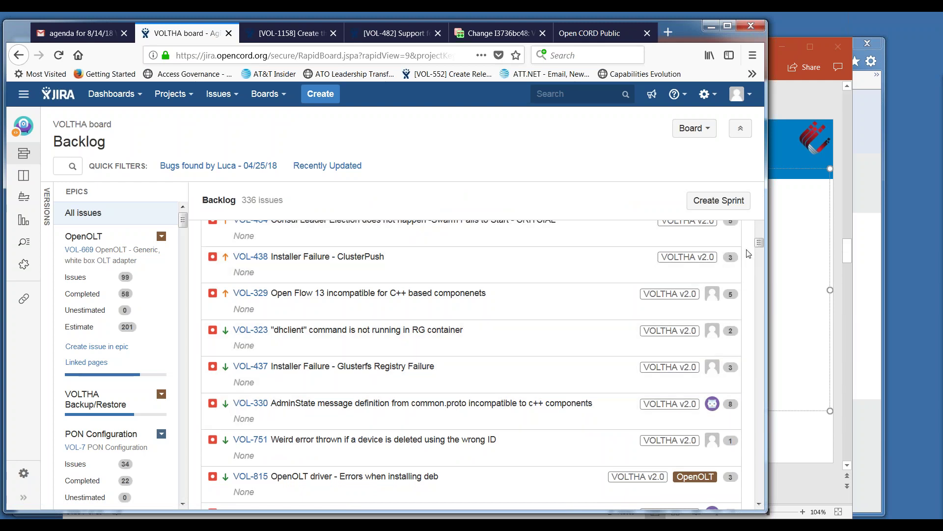
{"action": "scroll", "coordinate": [760, 240], "scroll_direction": "up", "scroll_amount": 5}
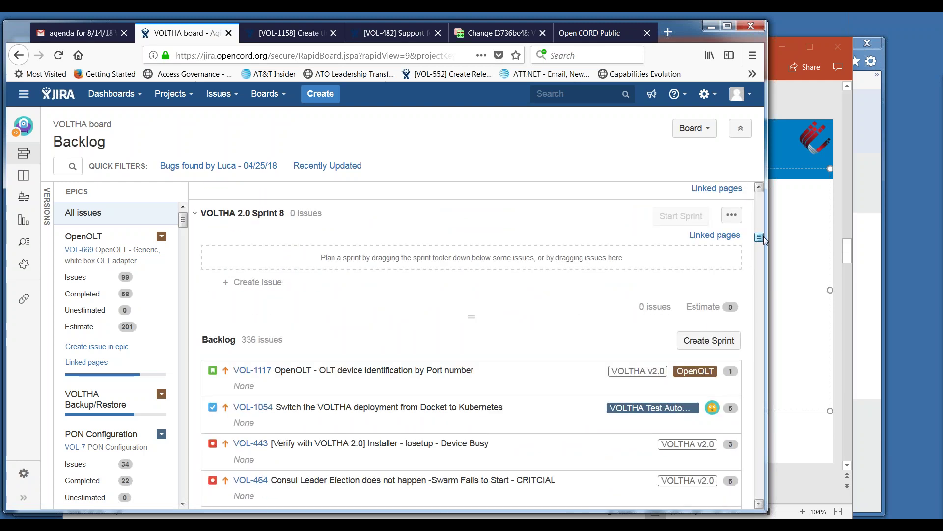
Show the active sprint board of VOLTHA 2.0 Sprint 6 and examine its To Do and In Progress issues
{"action": "scroll", "coordinate": [760, 241], "scroll_direction": "up", "scroll_amount": 8}
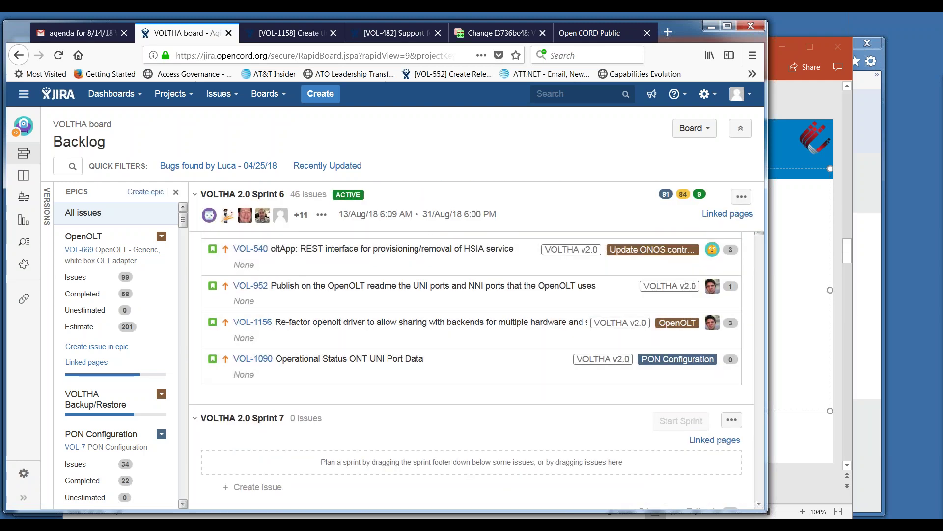
{"action": "left_click", "coordinate": [23, 175]}
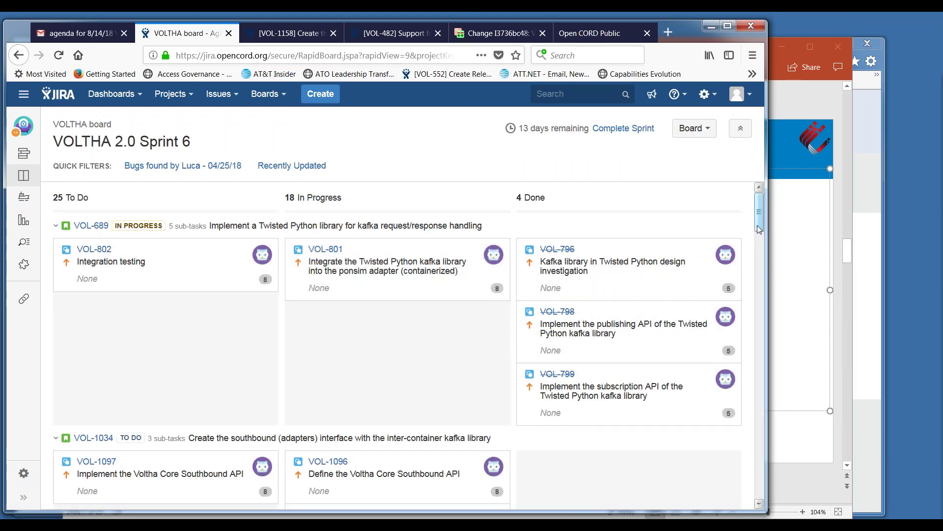
{"action": "left_click_drag", "start_coordinate": [759, 225], "coordinate": [795, 373]}
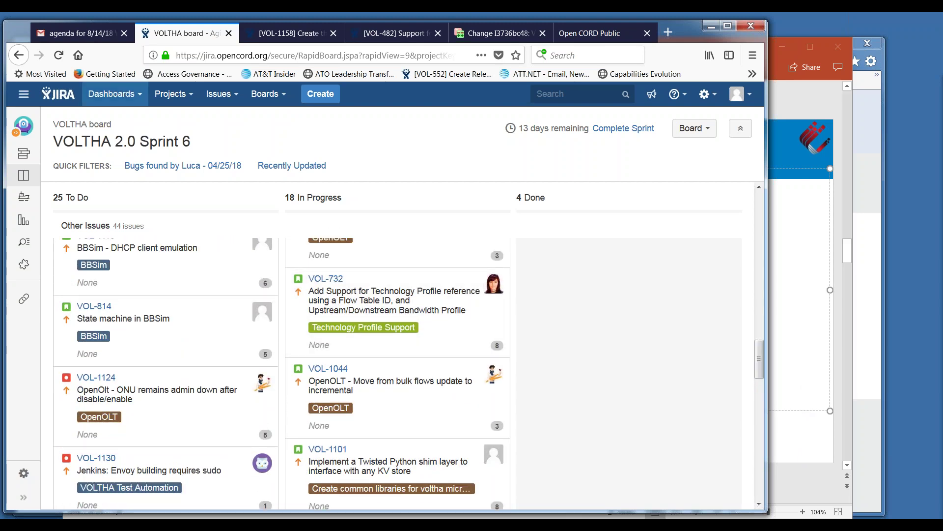
Minimize the agenda draft in Gmail and open the sent agenda conversation for the 8/7/18 VOLTHA call
{"action": "left_click", "coordinate": [85, 34]}
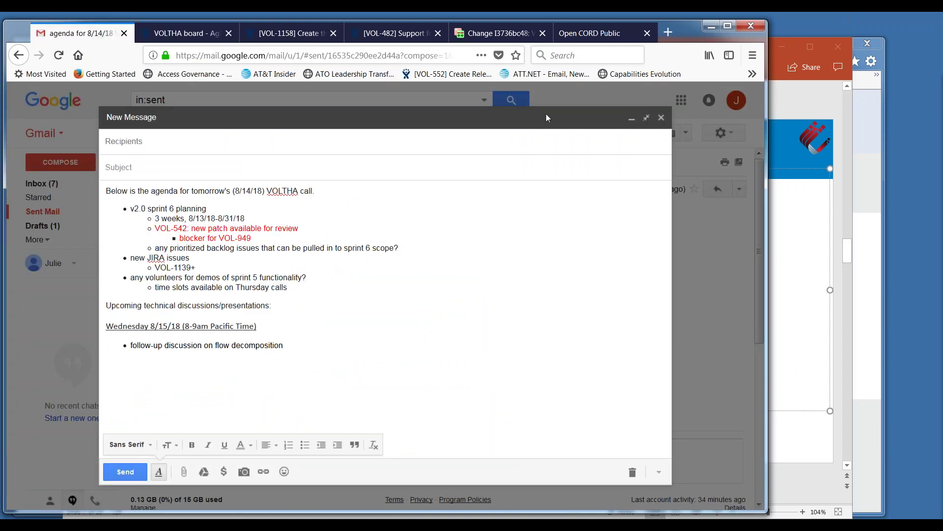
{"action": "left_click", "coordinate": [632, 119]}
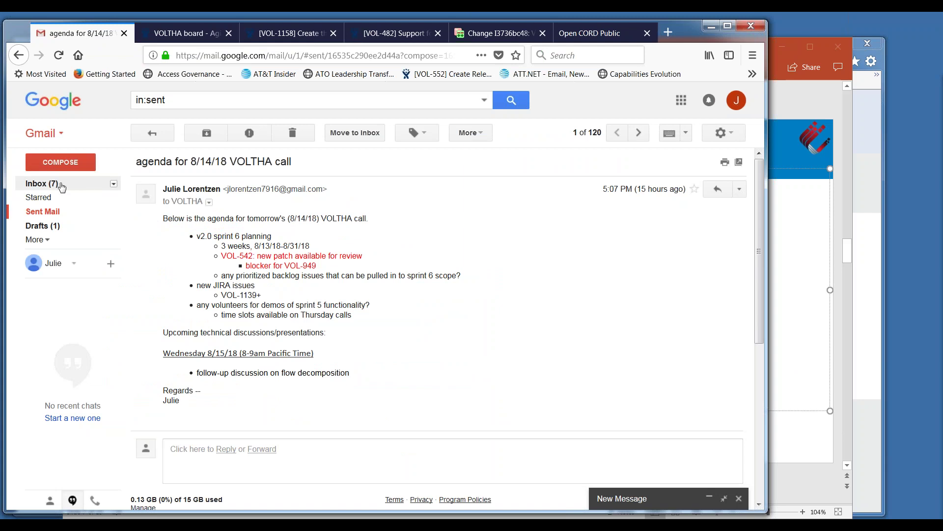
{"action": "left_click", "coordinate": [54, 213]}
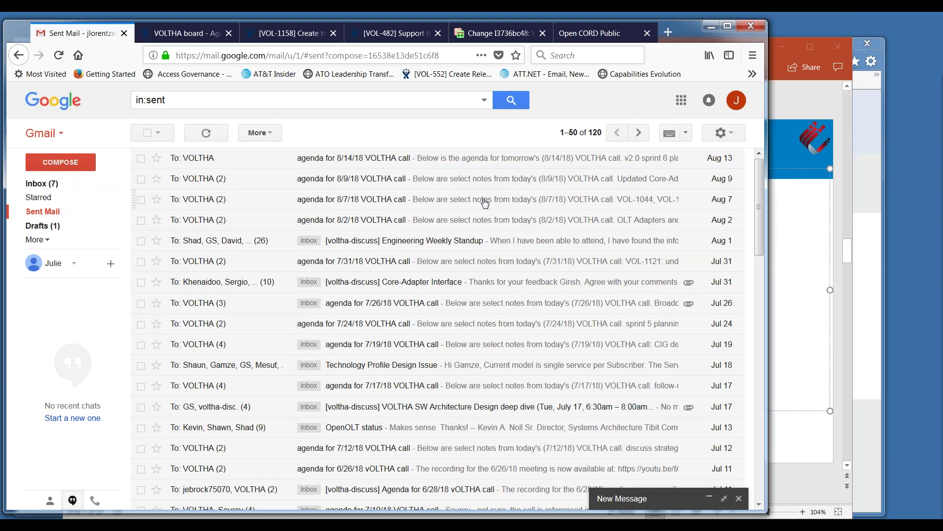
{"action": "left_click", "coordinate": [484, 202]}
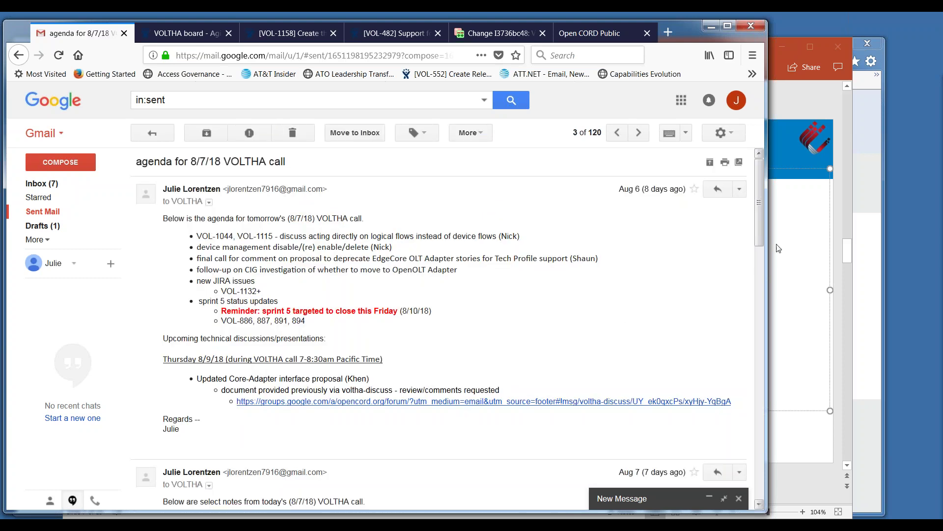
Find the 8/7/18 call notes and highlight the device management disable/enable/delete section that refers to VOL-482
{"action": "left_click_drag", "start_coordinate": [761, 228], "coordinate": [765, 299]}
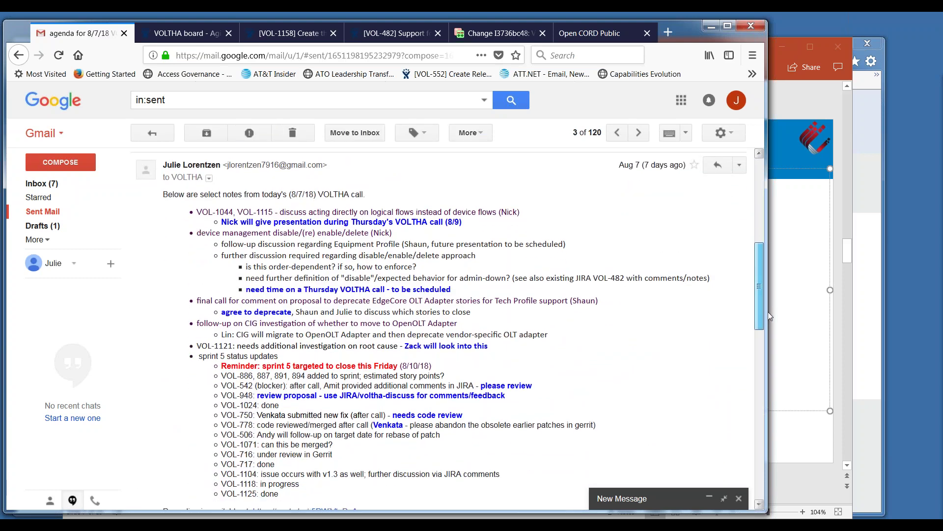
{"action": "left_click_drag", "start_coordinate": [769, 311], "coordinate": [769, 314]}
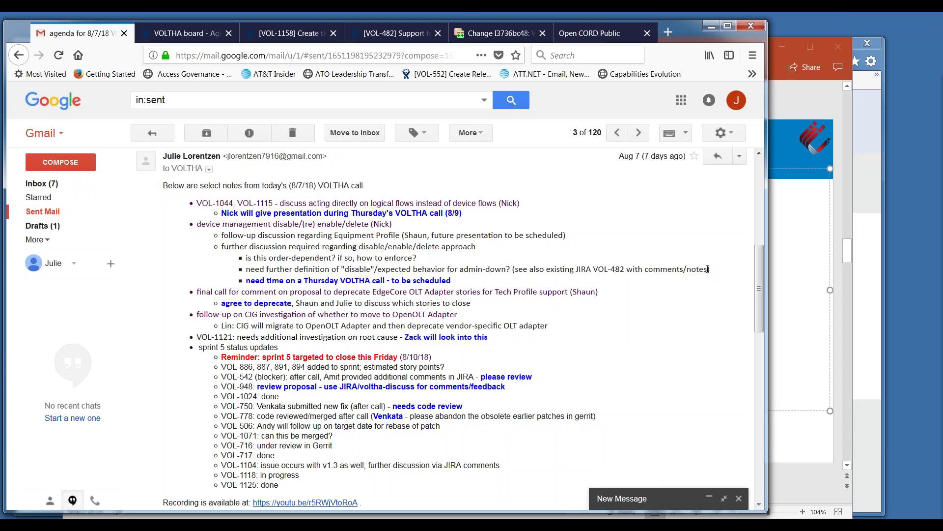
{"action": "left_click_drag", "start_coordinate": [707, 269], "coordinate": [169, 230]}
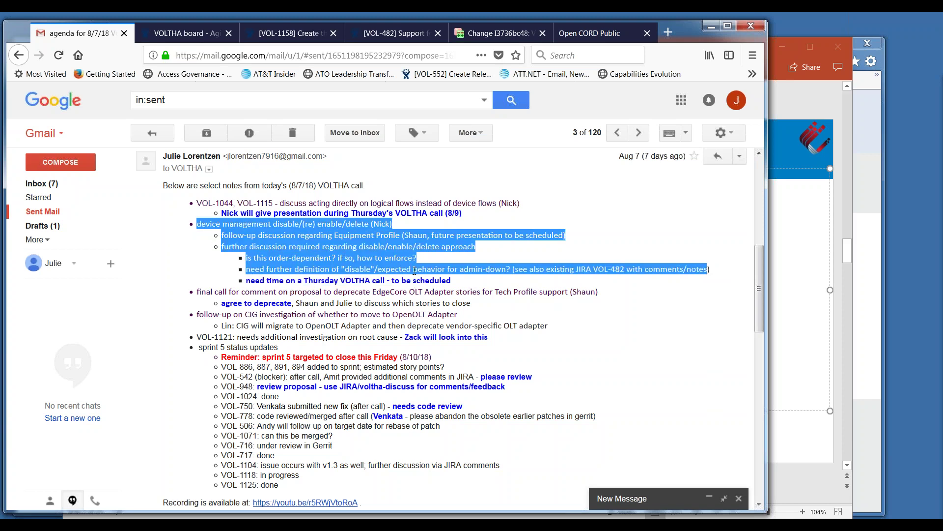
{"action": "left_click", "coordinate": [732, 265]}
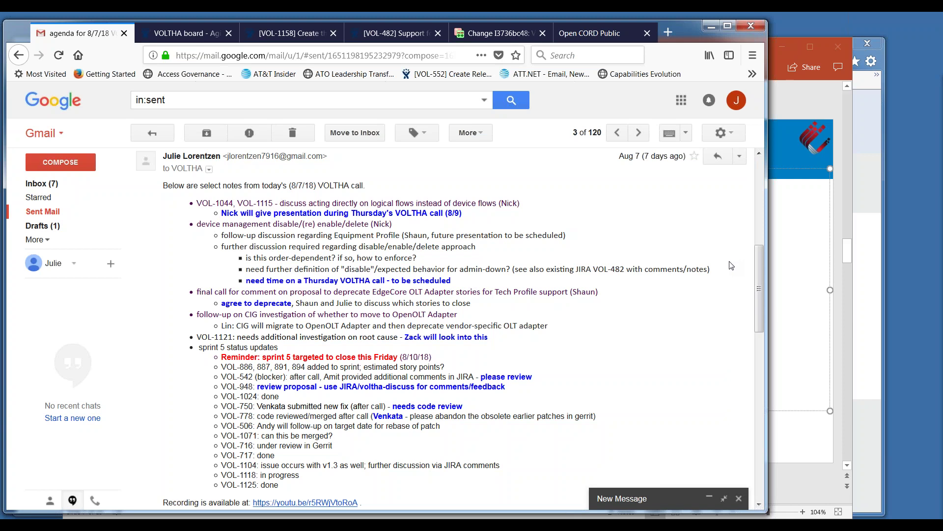
Return to VOL-482 in JIRA and examine its comments on the ONU disable and enable behaviour
{"action": "left_click", "coordinate": [400, 34]}
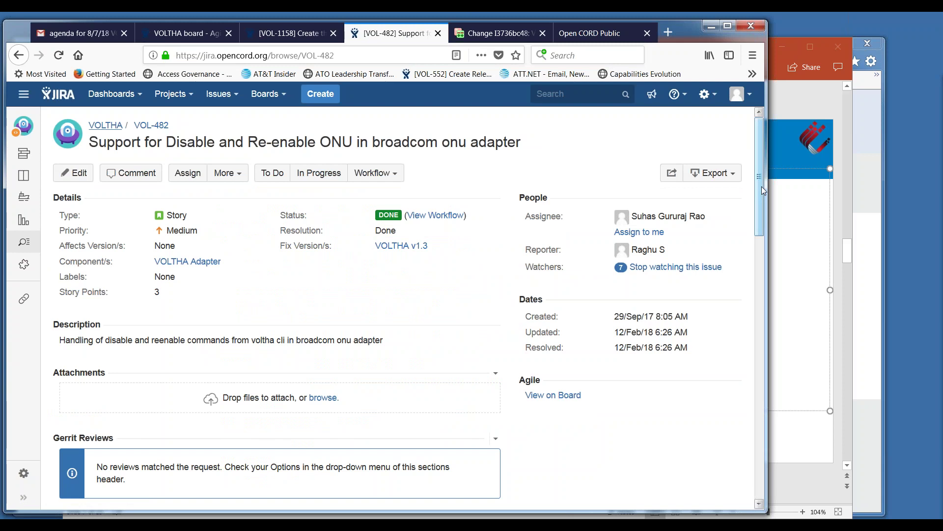
{"action": "left_click_drag", "start_coordinate": [764, 190], "coordinate": [820, 465]}
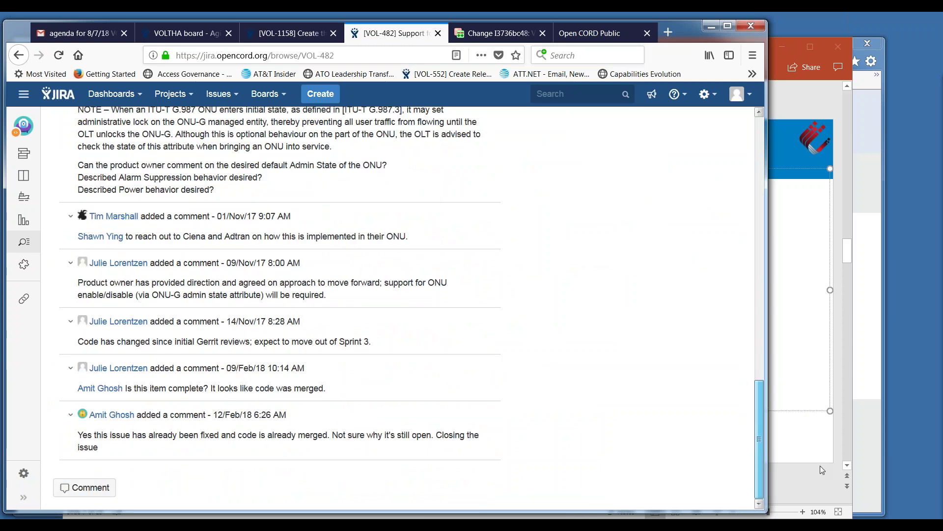
{"action": "left_click_drag", "start_coordinate": [819, 461], "coordinate": [804, 362]}
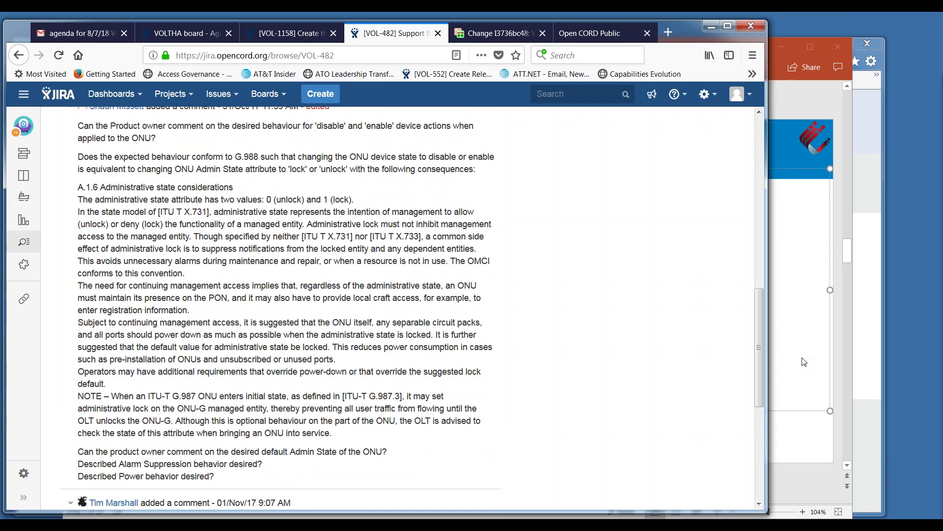